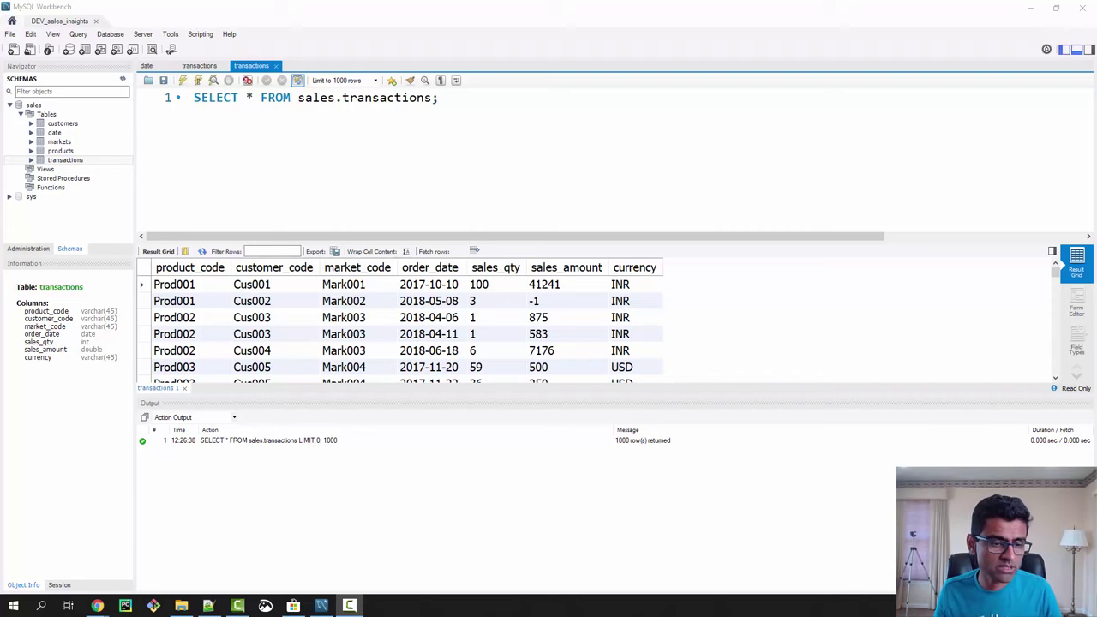
Open the Microsoft Store and search for "power BI de" to bring up the Power BI Desktop product page.
{"action": "left_click", "coordinate": [41, 606]}
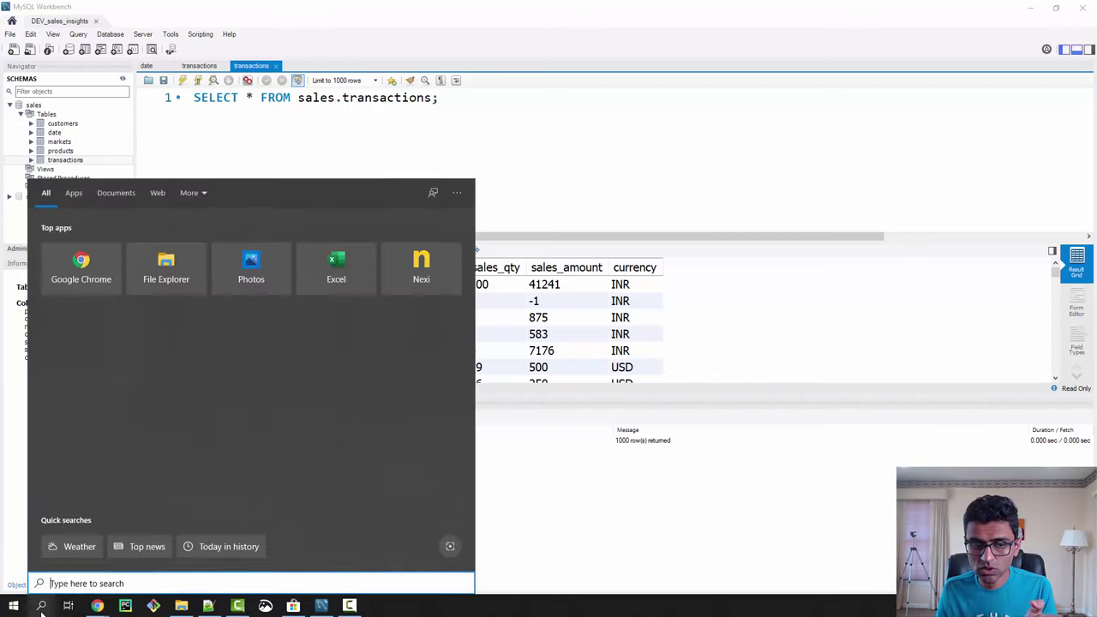
{"action": "type", "text": "store"}
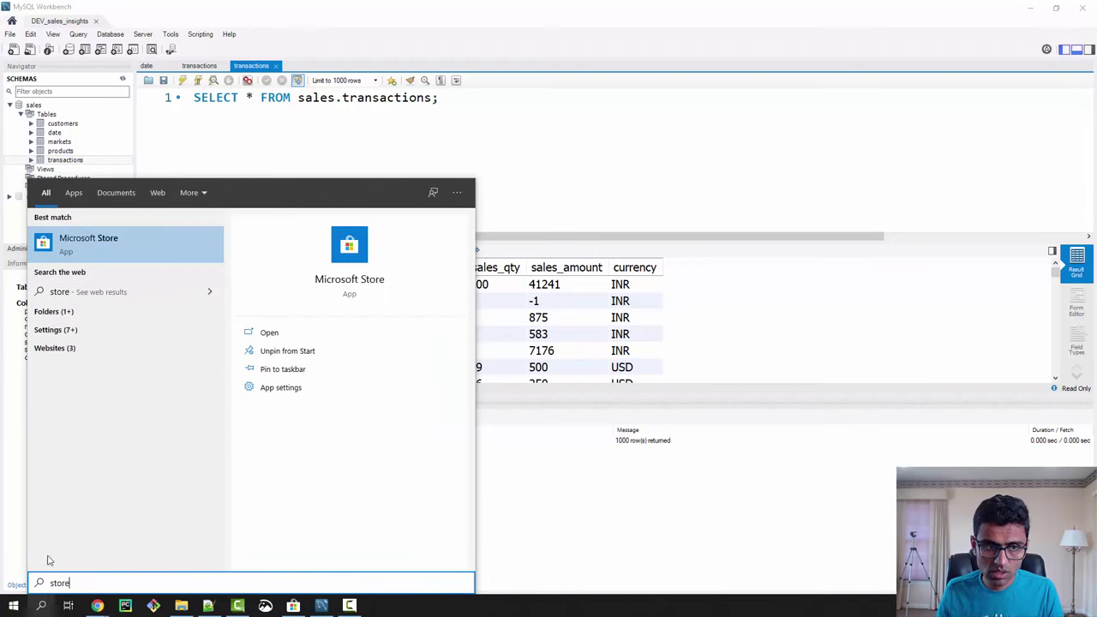
{"action": "left_click", "coordinate": [133, 241]}
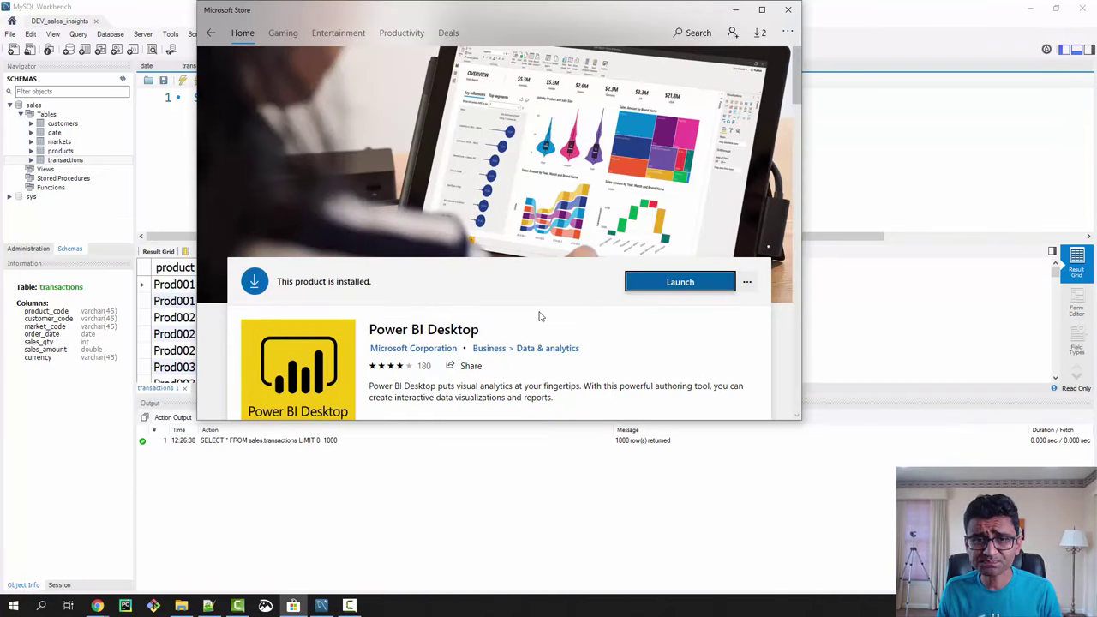
{"action": "left_click", "coordinate": [685, 34]}
{"action": "type", "text": "power BI"}
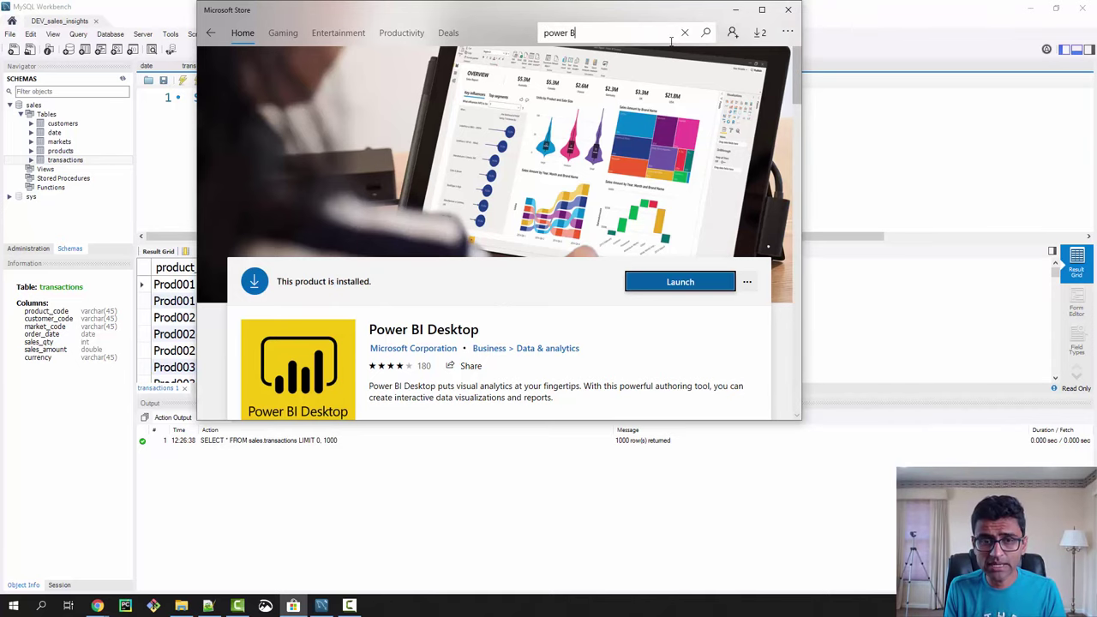
{"action": "type", "text": " de"}
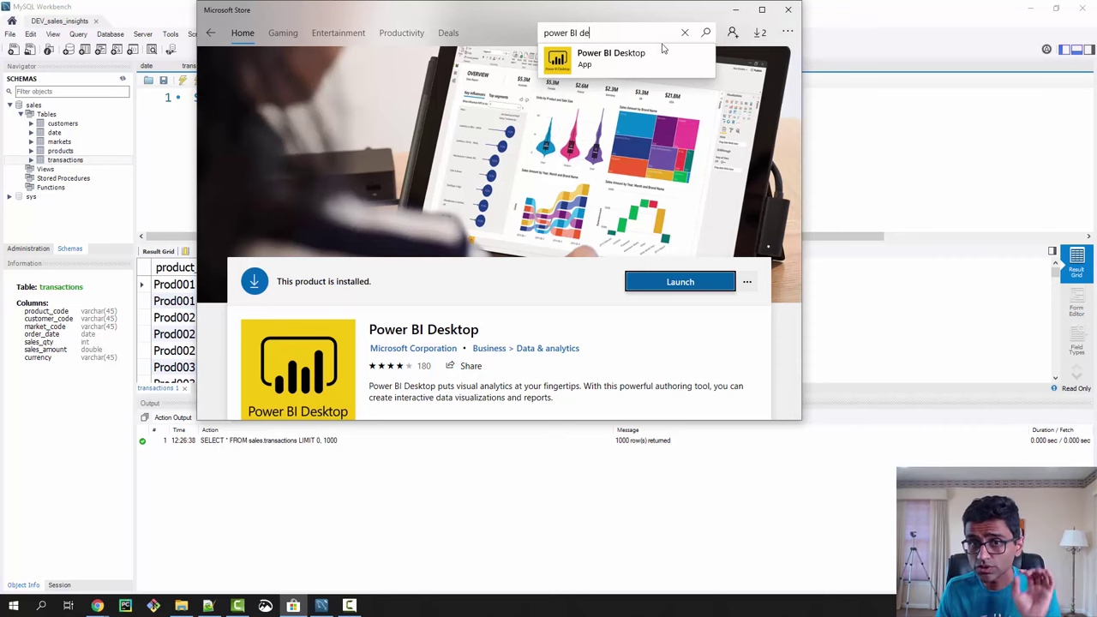
{"action": "left_click", "coordinate": [608, 56]}
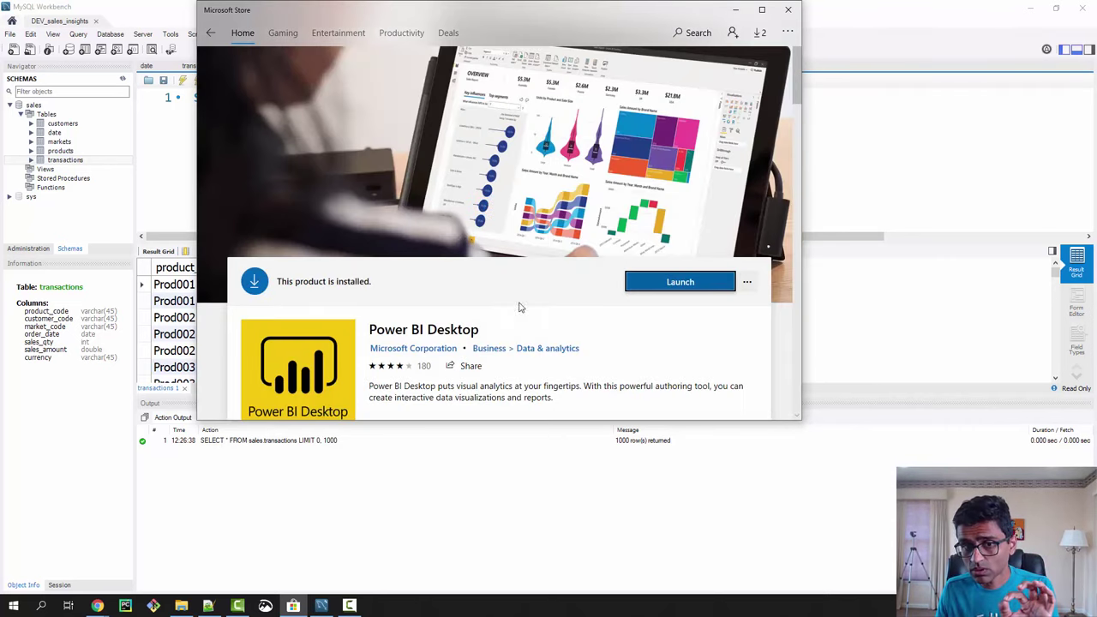
Launch Power BI Desktop and dismiss its welcome screen to reach the empty report.
{"action": "left_click", "coordinate": [680, 287]}
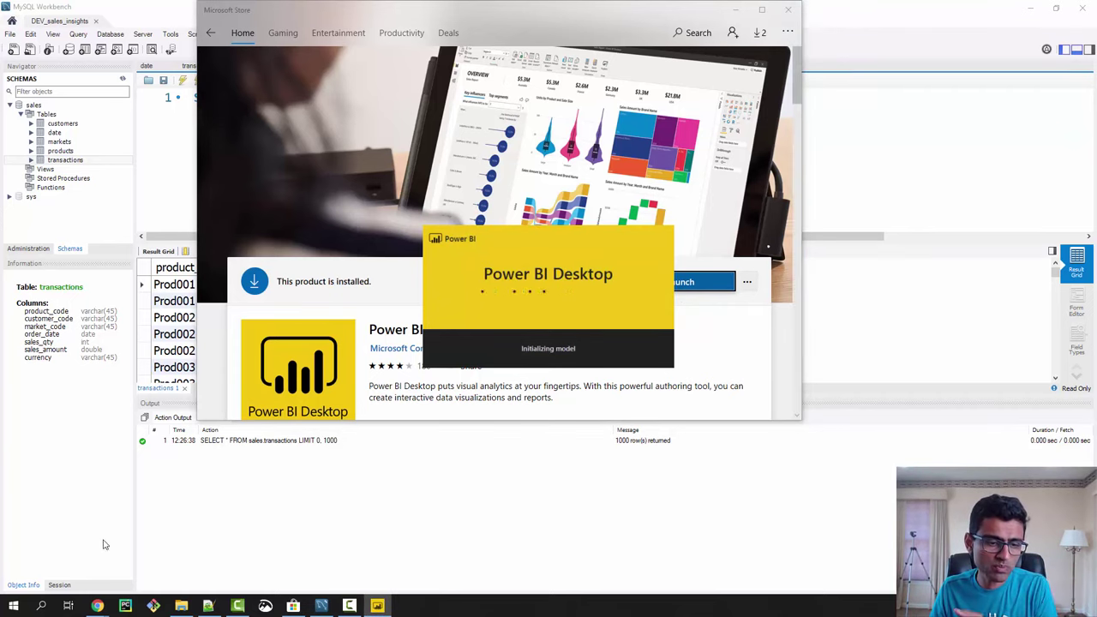
{"action": "left_click", "coordinate": [41, 606]}
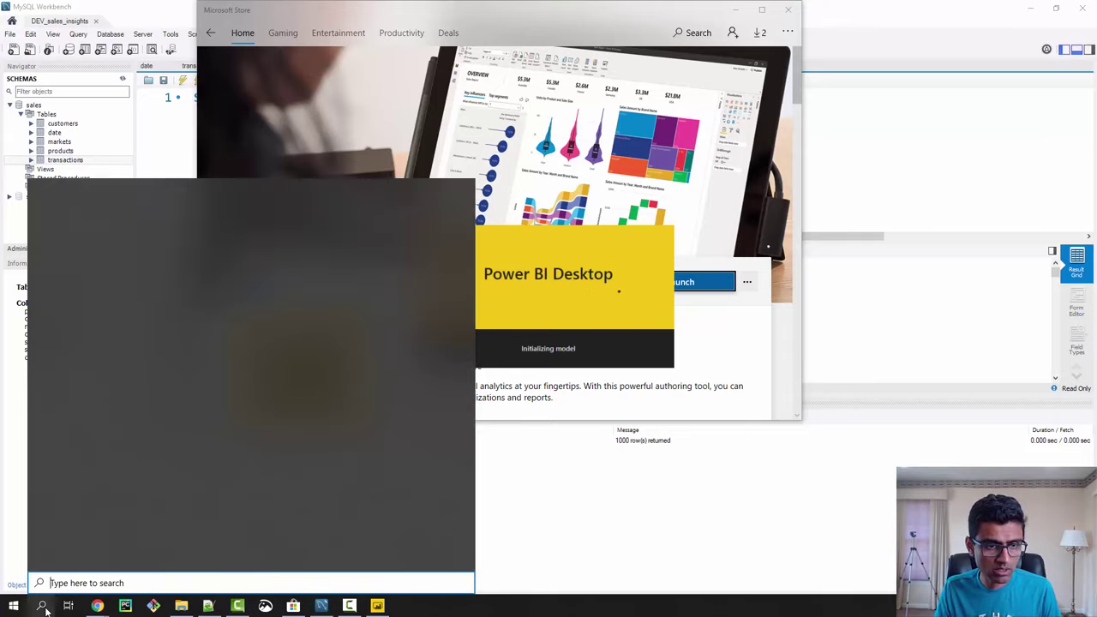
{"action": "type", "text": "power BI"}
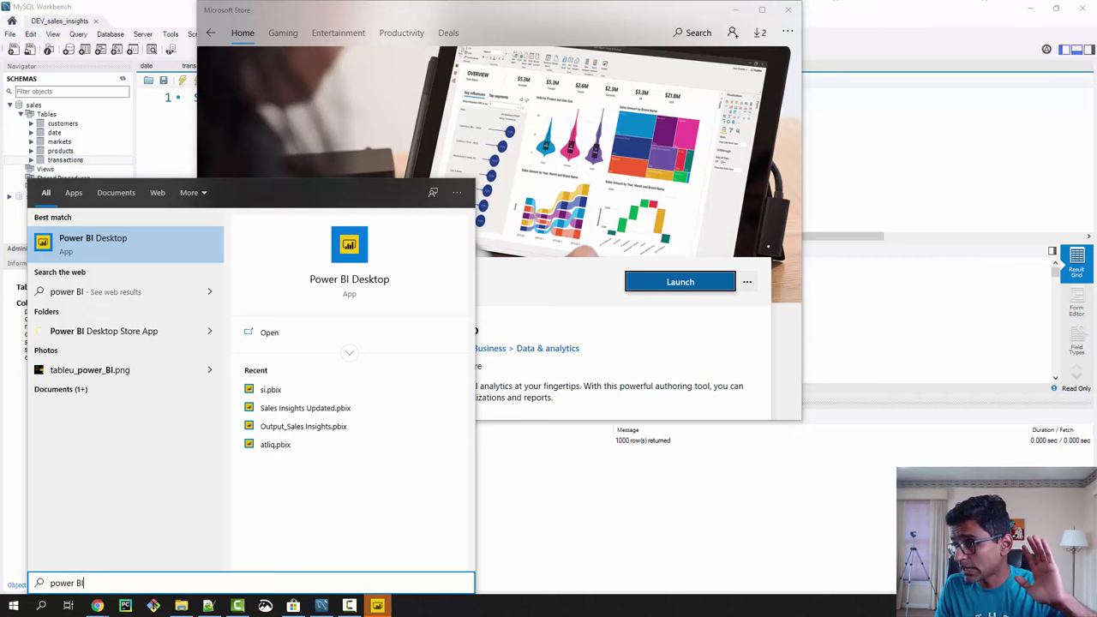
{"action": "key", "text": "Return"}
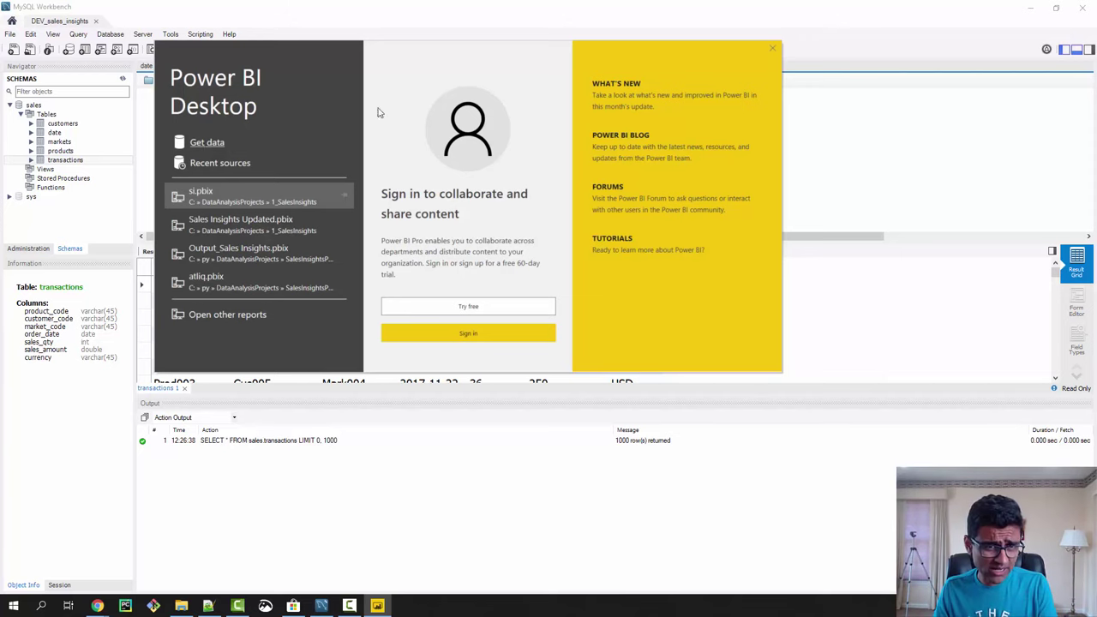
{"action": "left_click", "coordinate": [773, 48]}
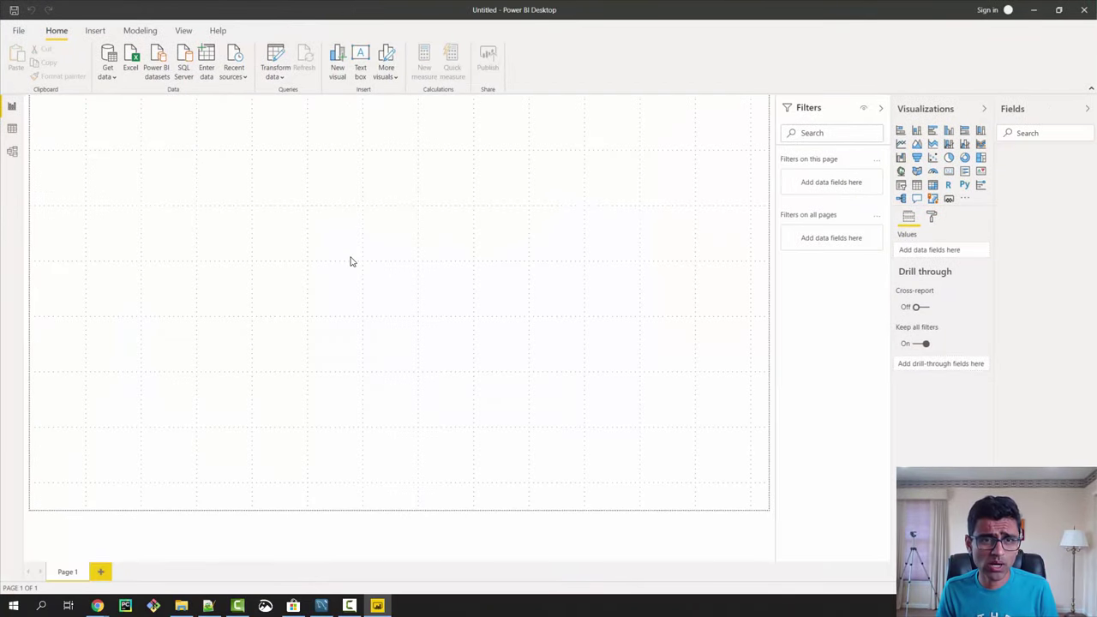
Browse the available data source connectors and start a connection using MySQL database.
{"action": "left_click", "coordinate": [110, 78]}
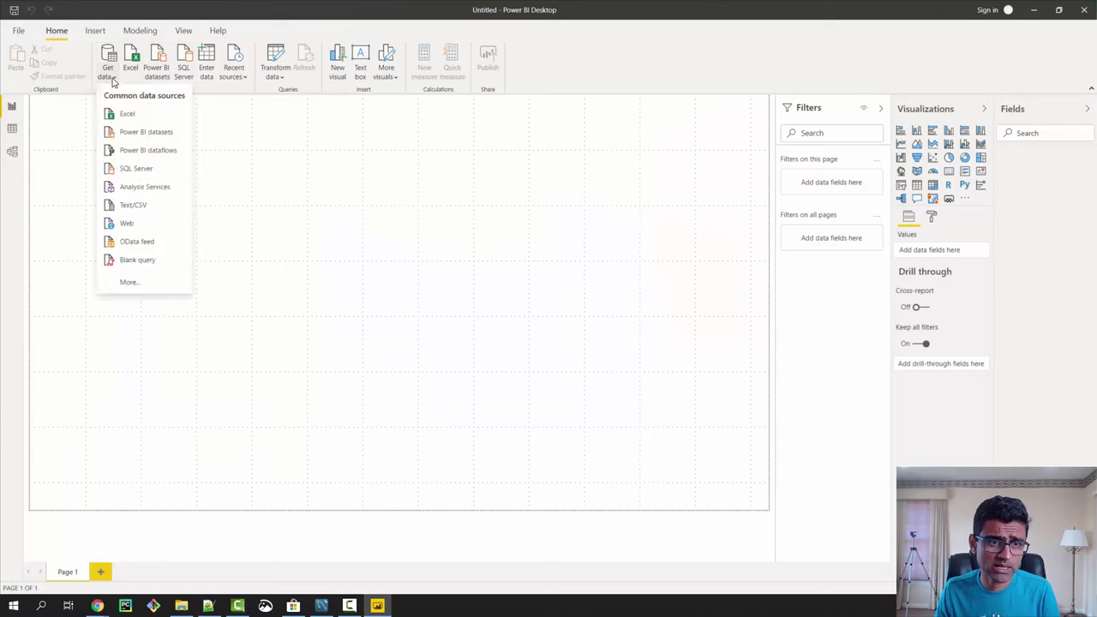
{"action": "left_click", "coordinate": [131, 282]}
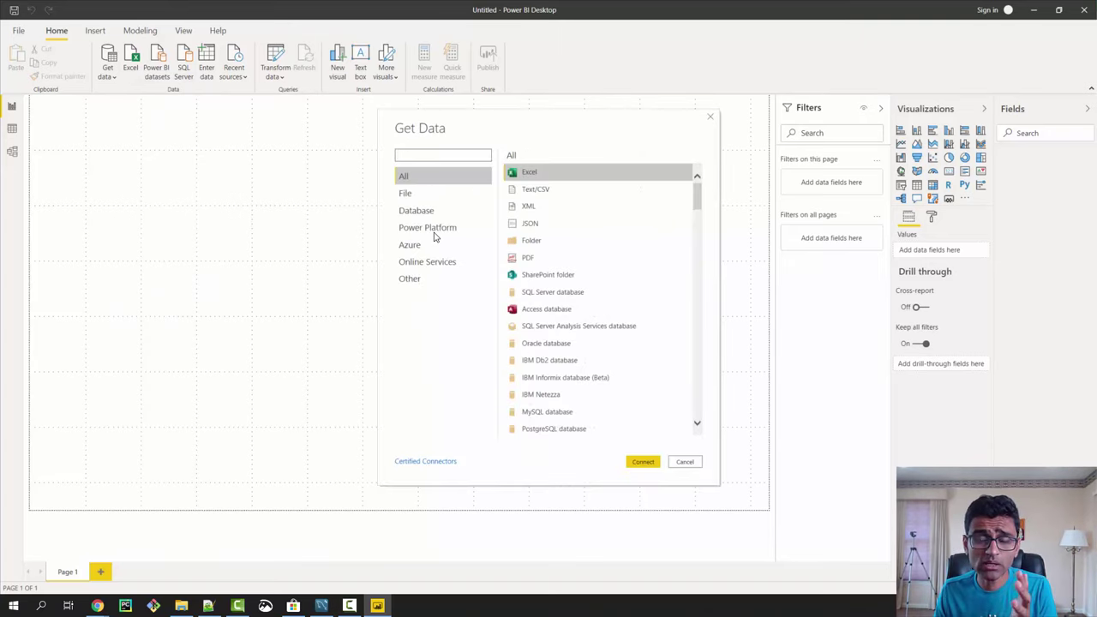
{"action": "left_click", "coordinate": [540, 190]}
{"action": "left_click", "coordinate": [535, 225]}
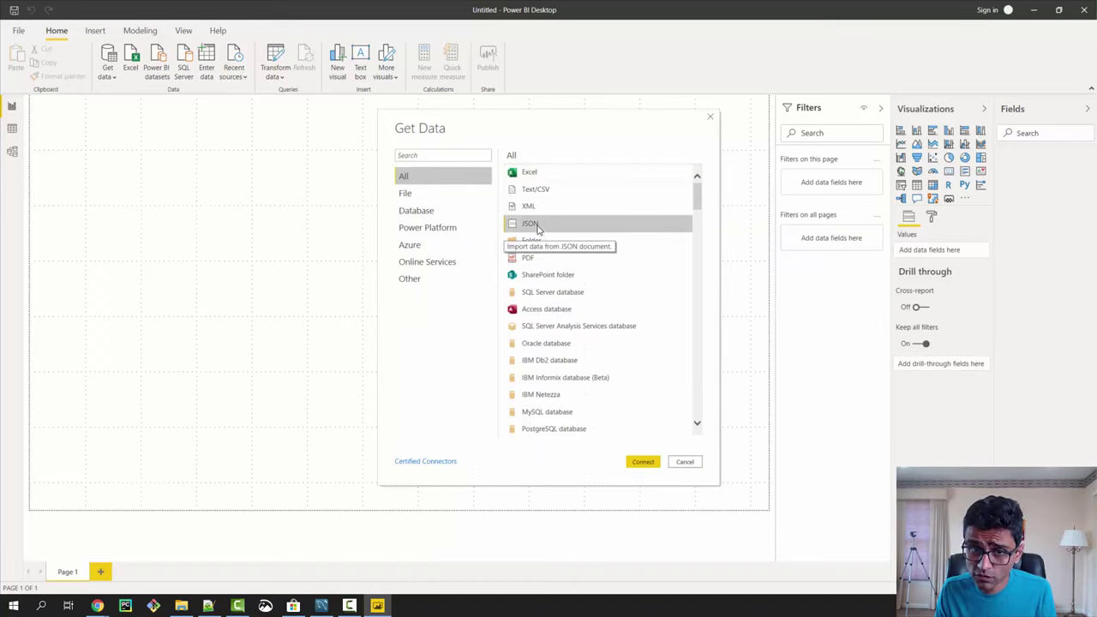
{"action": "left_click", "coordinate": [434, 214]}
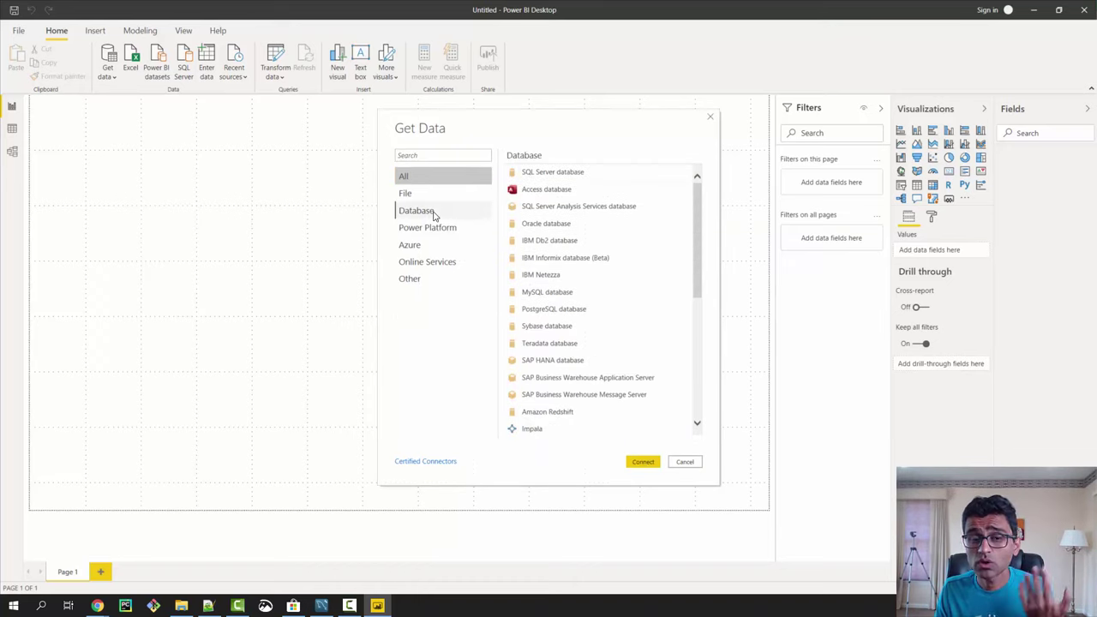
{"action": "left_click", "coordinate": [558, 227]}
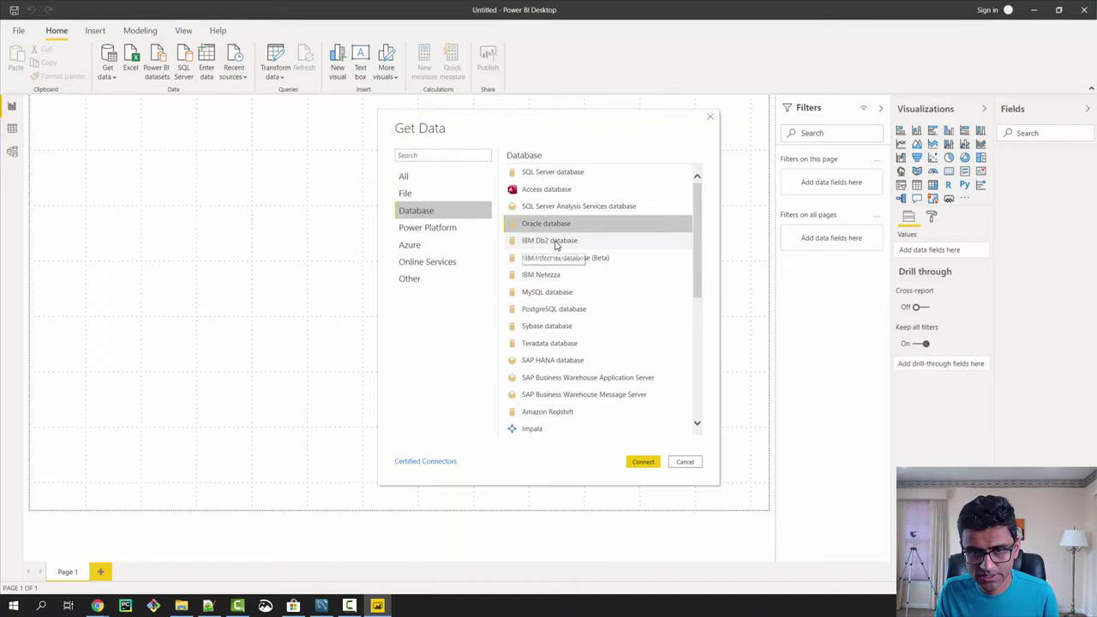
{"action": "left_click", "coordinate": [548, 293]}
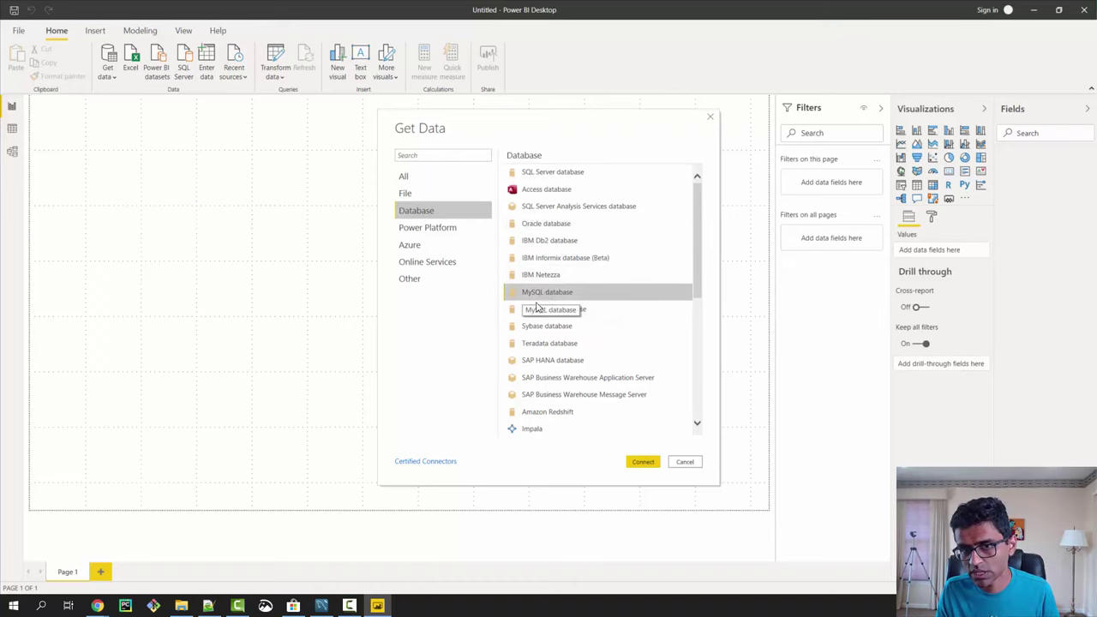
{"action": "left_click", "coordinate": [643, 462]}
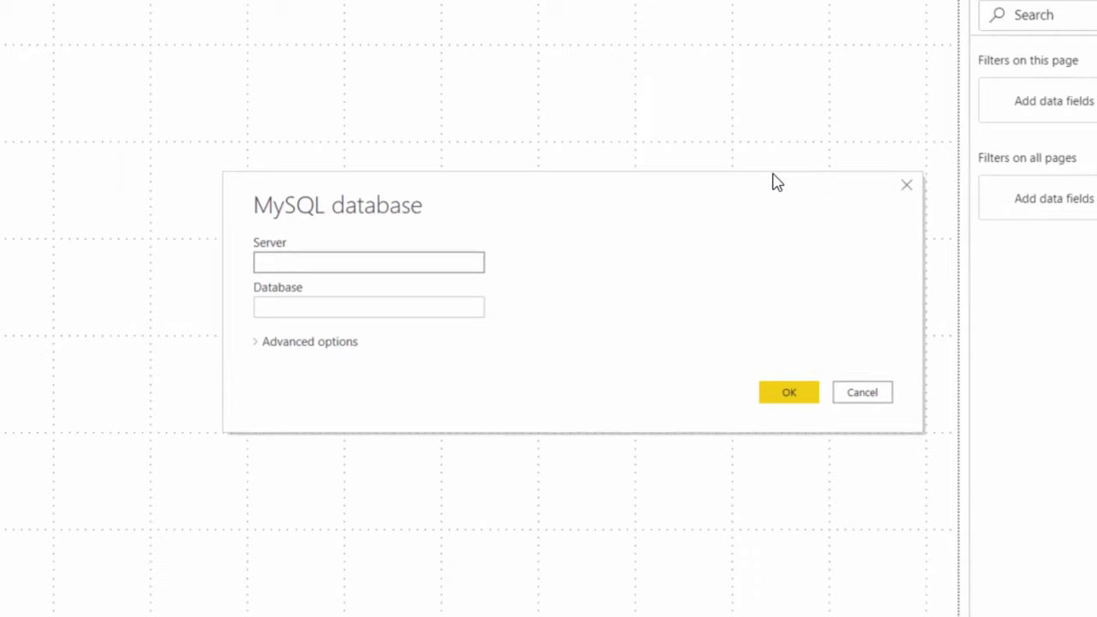
Connect to the MySQL server localhost with sales as the database.
{"action": "type", "text": "localhost"}
{"action": "left_click", "coordinate": [366, 306]}
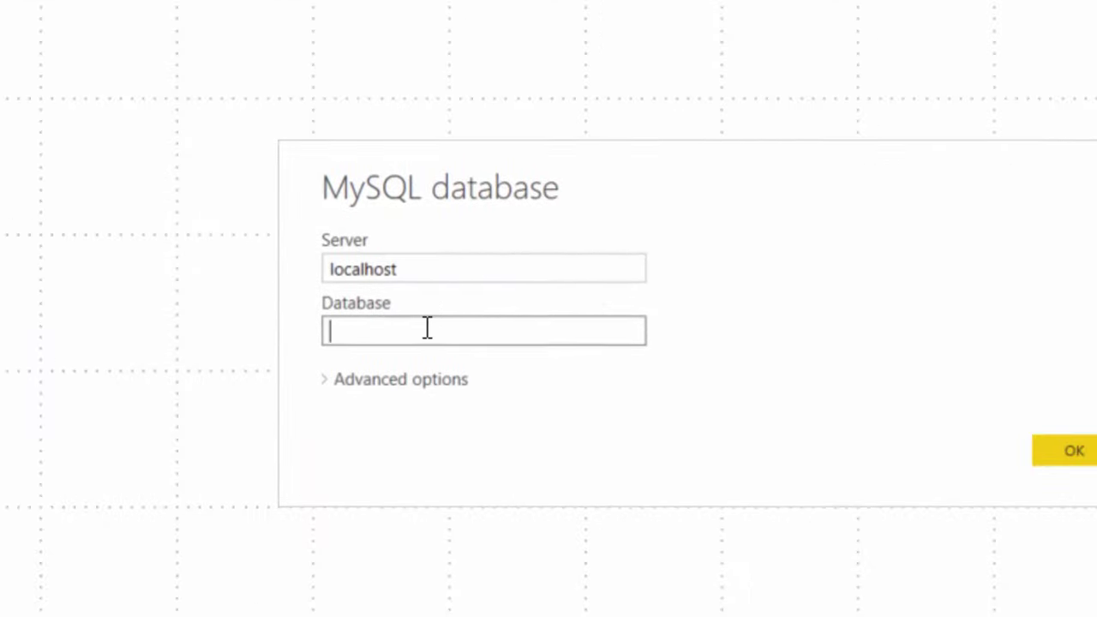
{"action": "type", "text": "sales"}
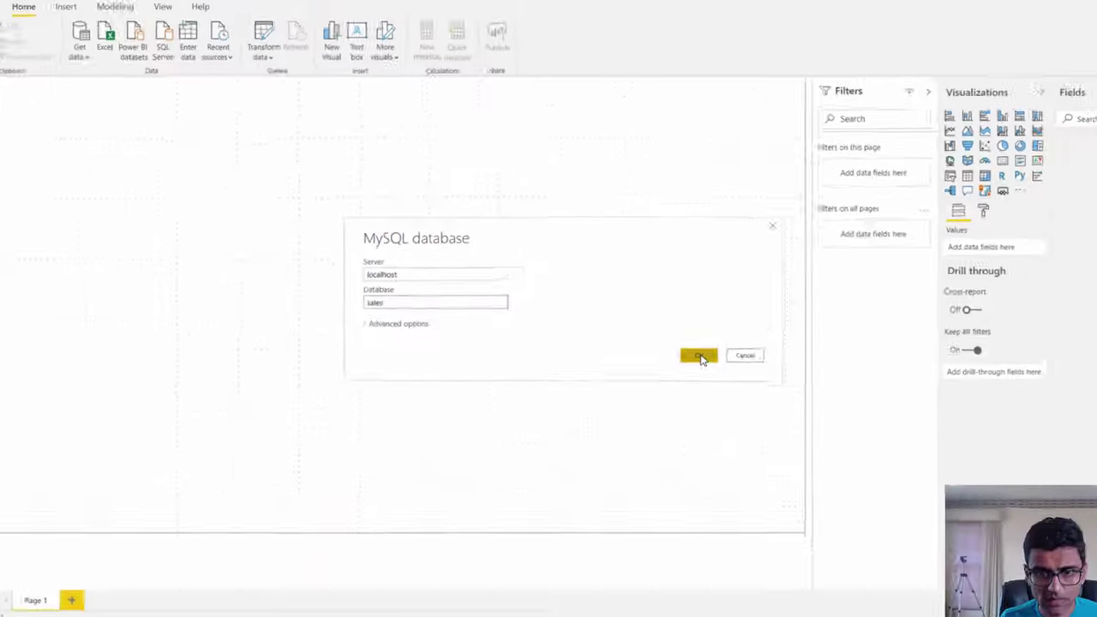
{"action": "left_click", "coordinate": [699, 355]}
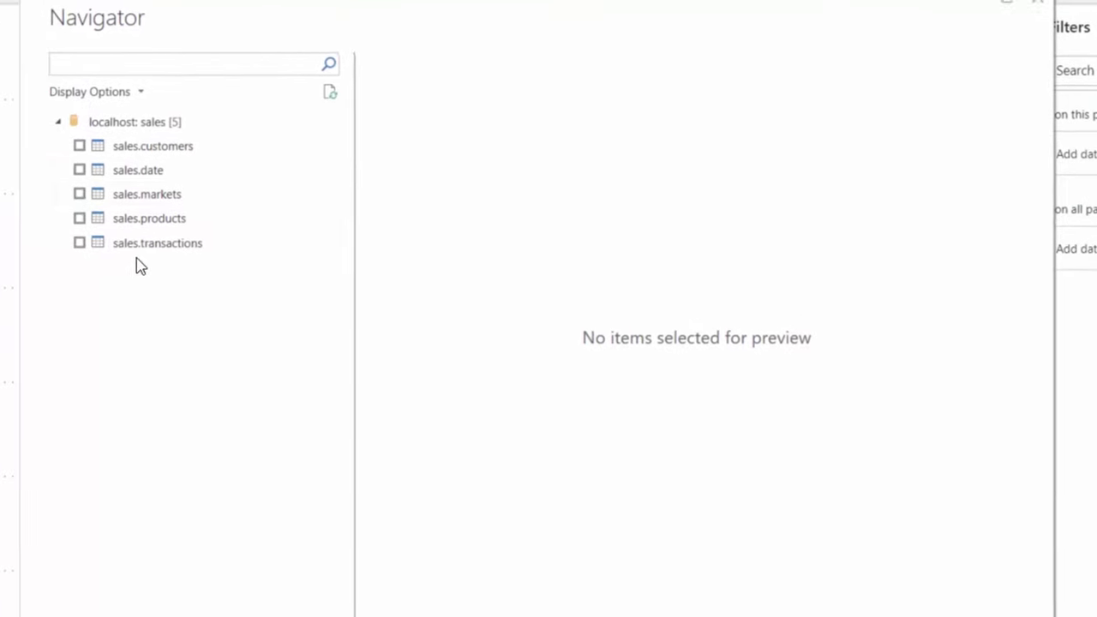
Select the customers, date, markets, products and transactions tables of the sales database and load them into the report.
{"action": "left_click", "coordinate": [79, 147]}
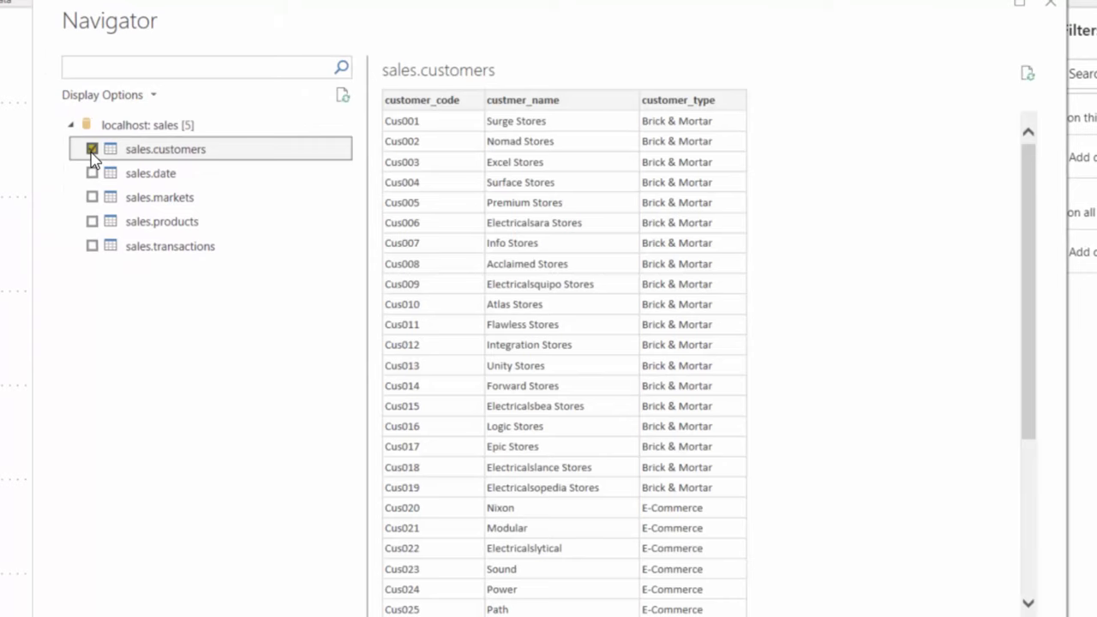
{"action": "scroll", "coordinate": [880, 539], "scroll_direction": "down", "scroll_amount": 5}
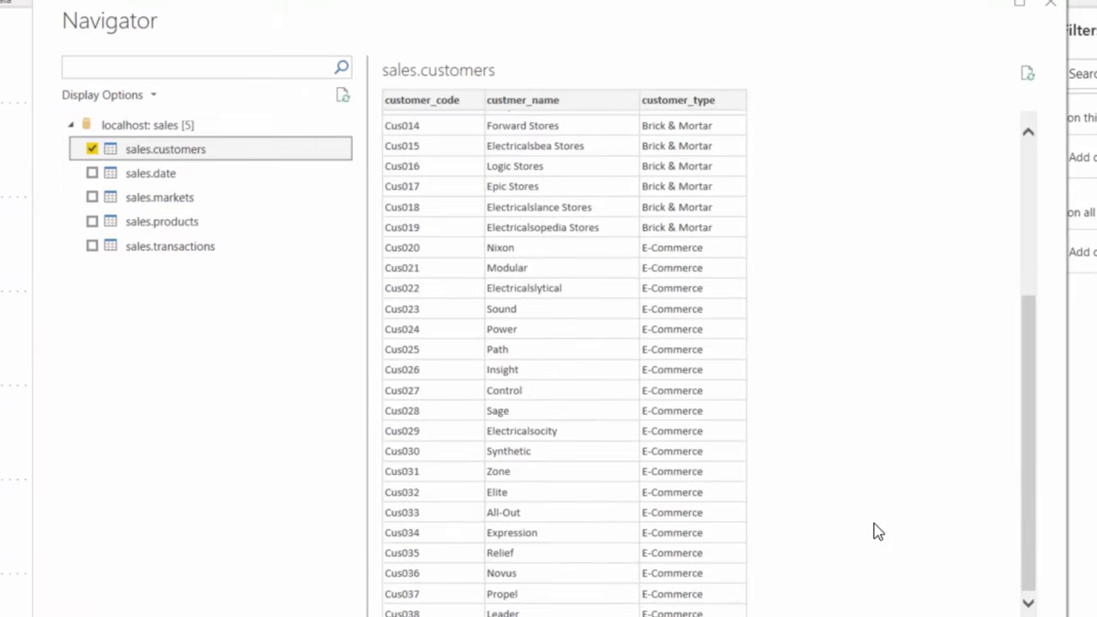
{"action": "scroll", "coordinate": [878, 531], "scroll_direction": "up", "scroll_amount": 5}
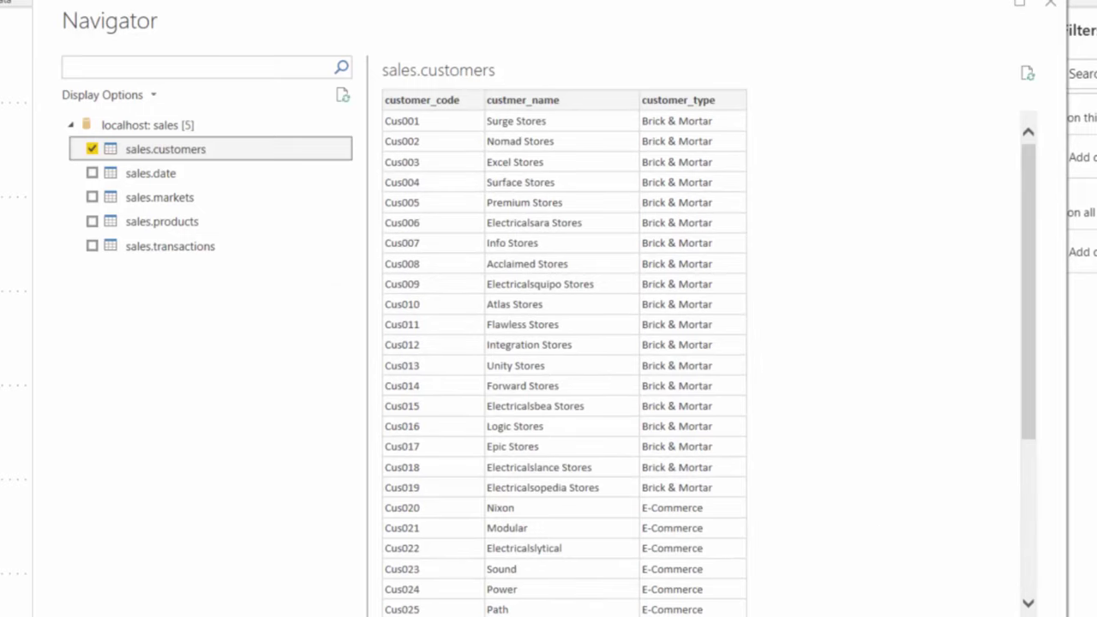
{"action": "left_click", "coordinate": [92, 172]}
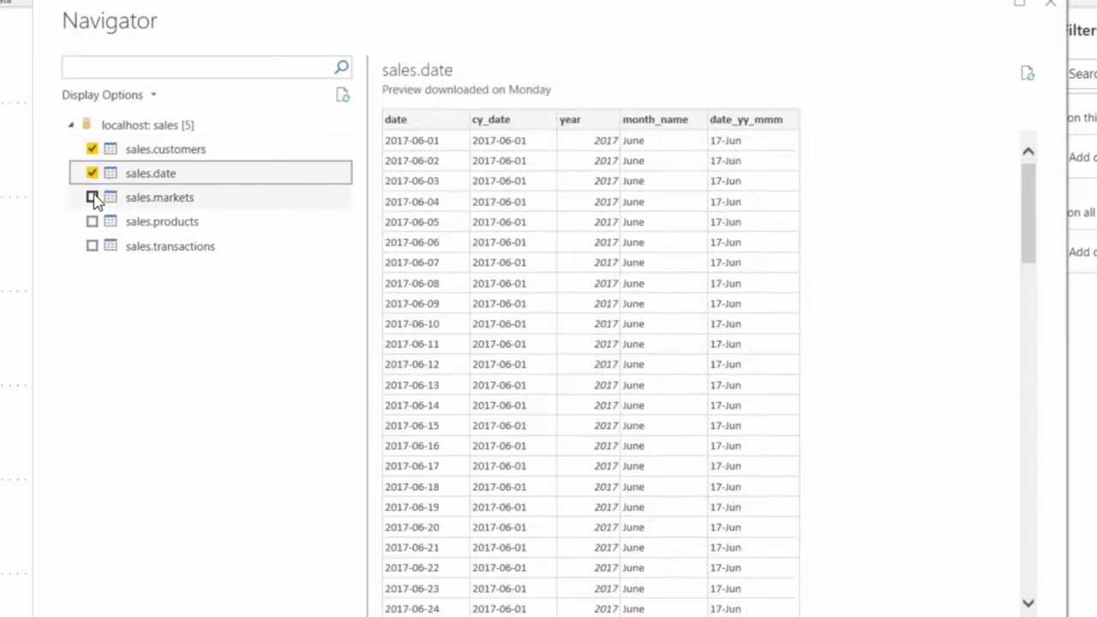
{"action": "left_click", "coordinate": [92, 197]}
{"action": "left_click", "coordinate": [92, 221]}
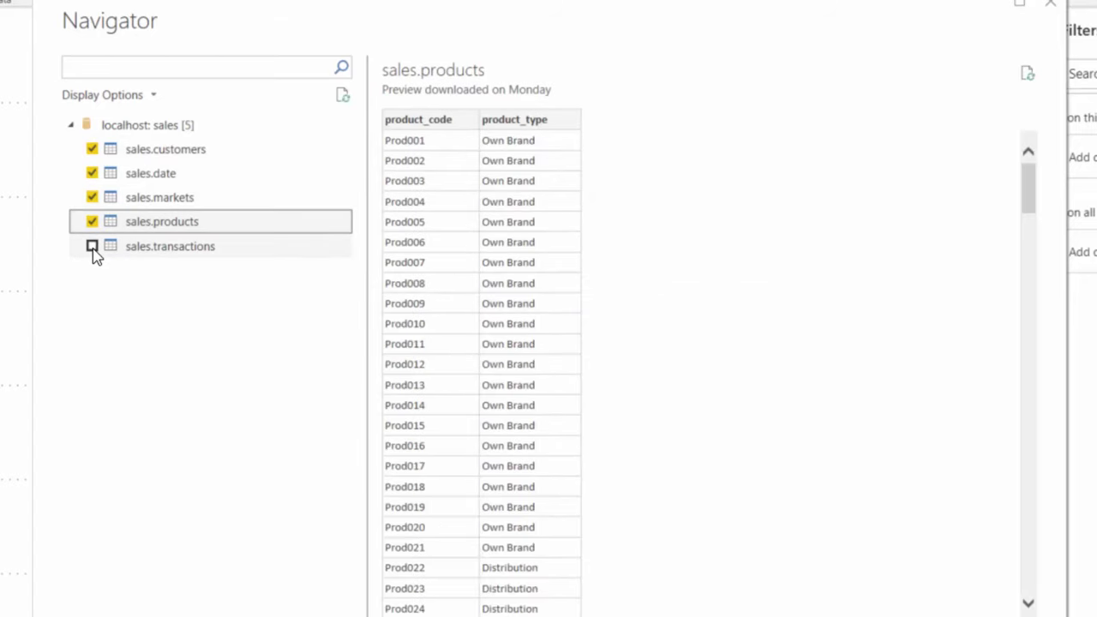
{"action": "left_click", "coordinate": [91, 246]}
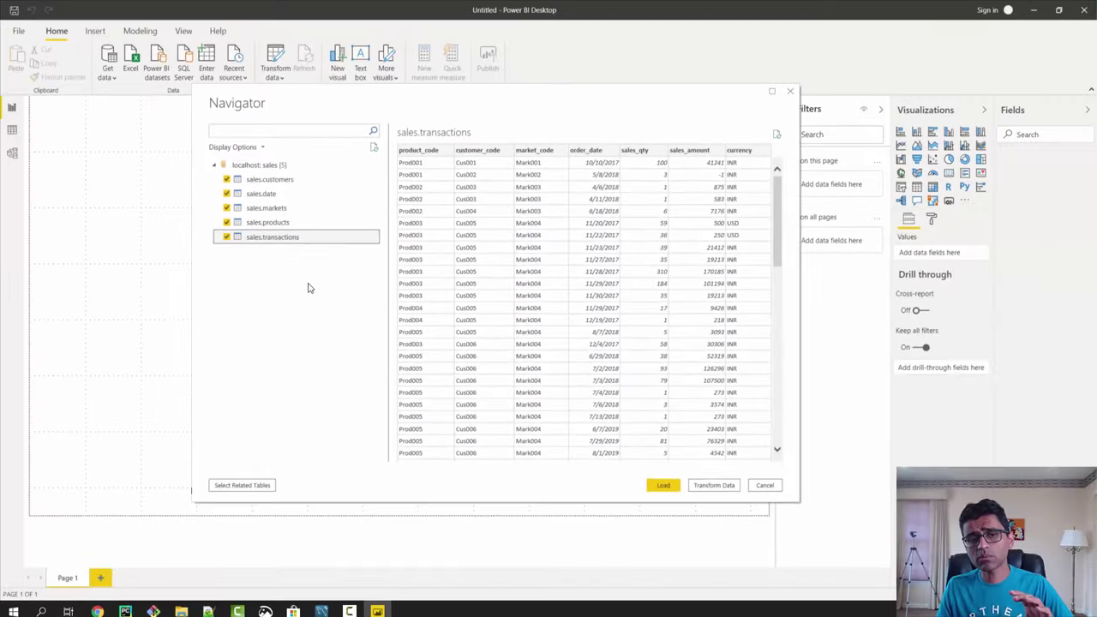
{"action": "left_click_drag", "start_coordinate": [269, 243], "coordinate": [321, 256]}
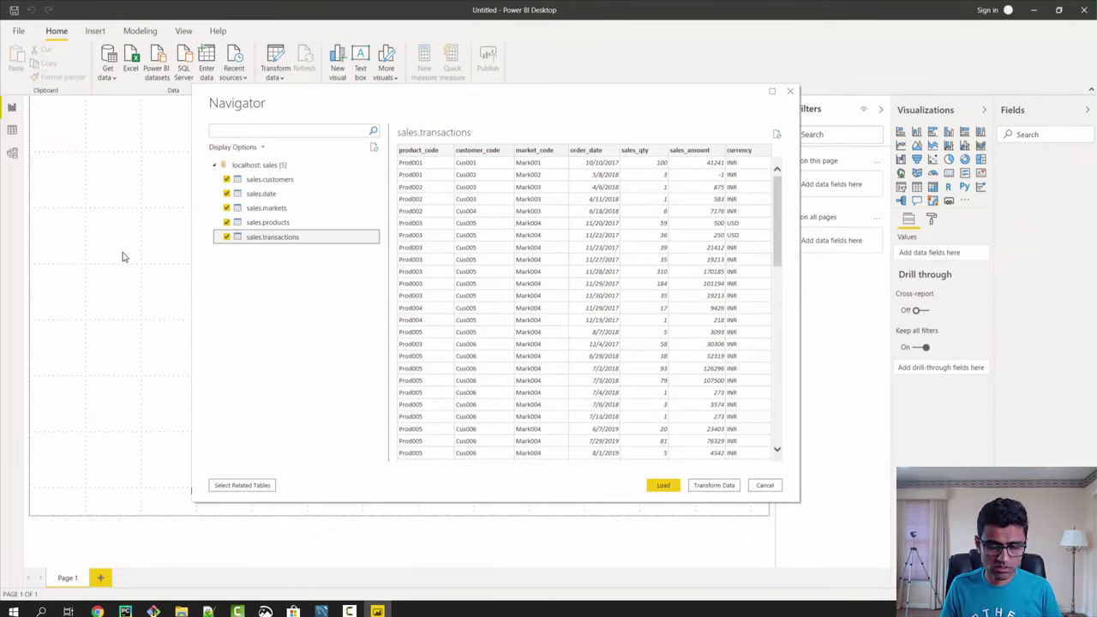
{"action": "left_click", "coordinate": [662, 485]}
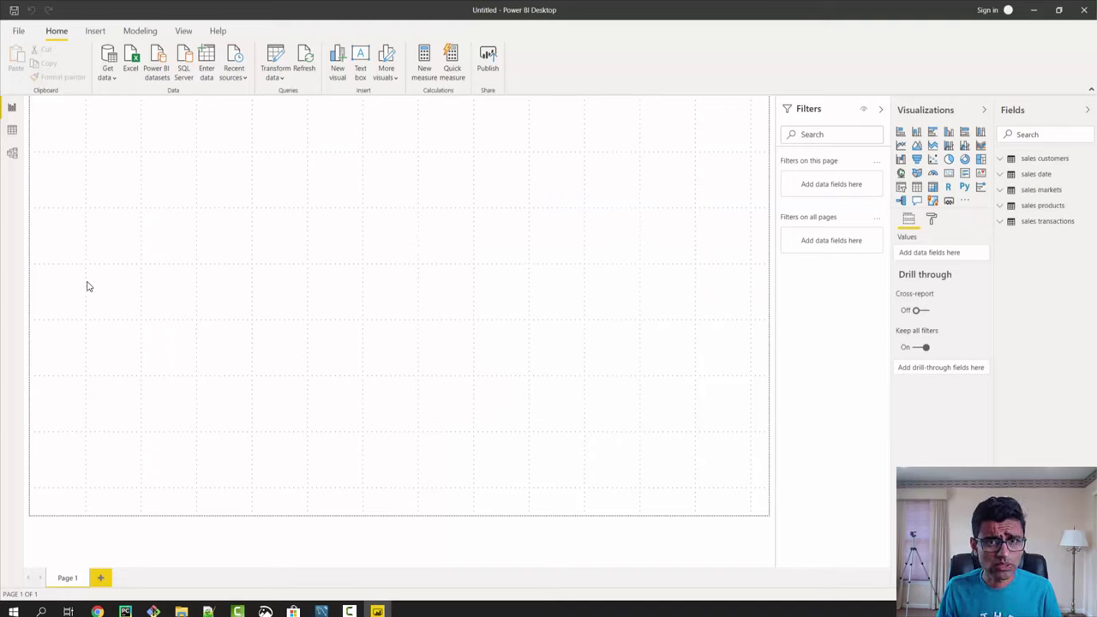
Show the sales customers table in the data view with its custmer_name column selected, widening the list of tables.
{"action": "left_click", "coordinate": [12, 111]}
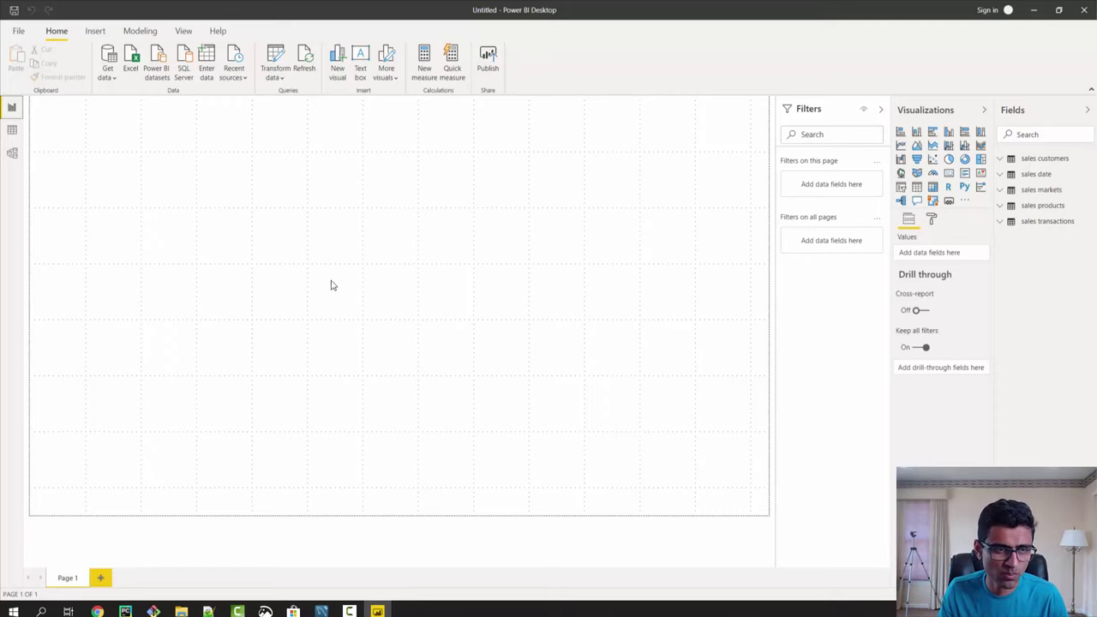
{"action": "left_click", "coordinate": [12, 129]}
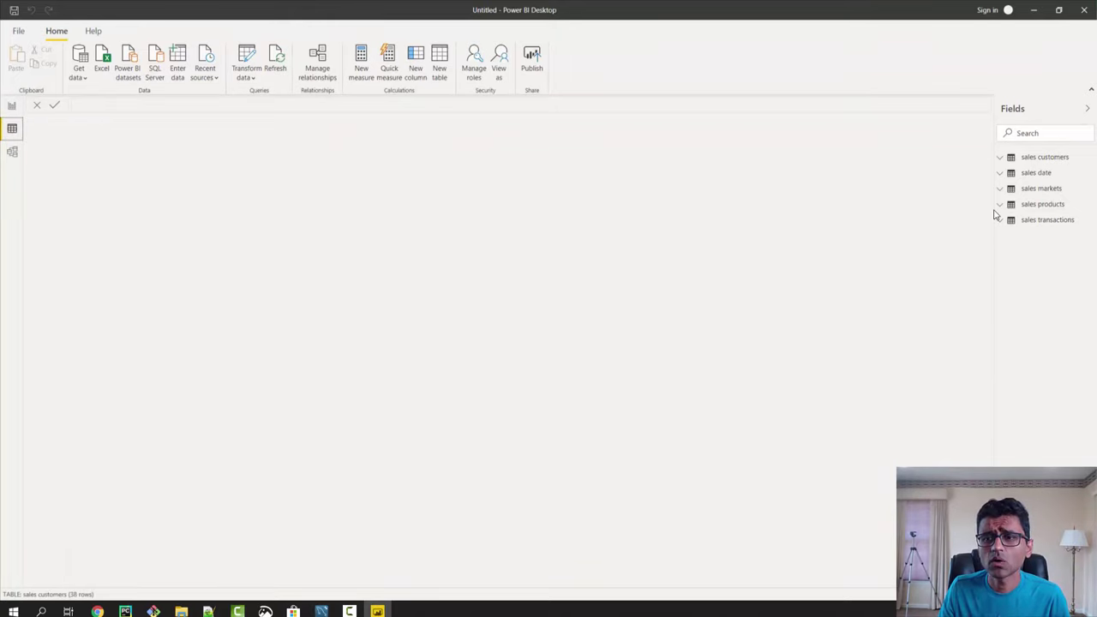
{"action": "left_click_drag", "start_coordinate": [995, 217], "coordinate": [883, 221]}
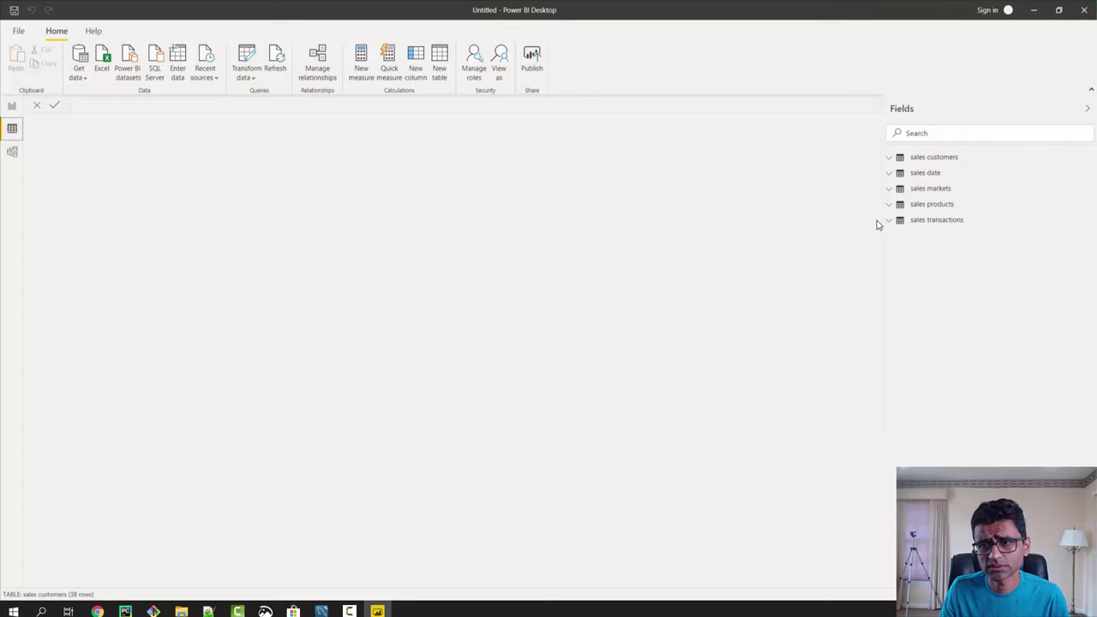
{"action": "left_click", "coordinate": [950, 159]}
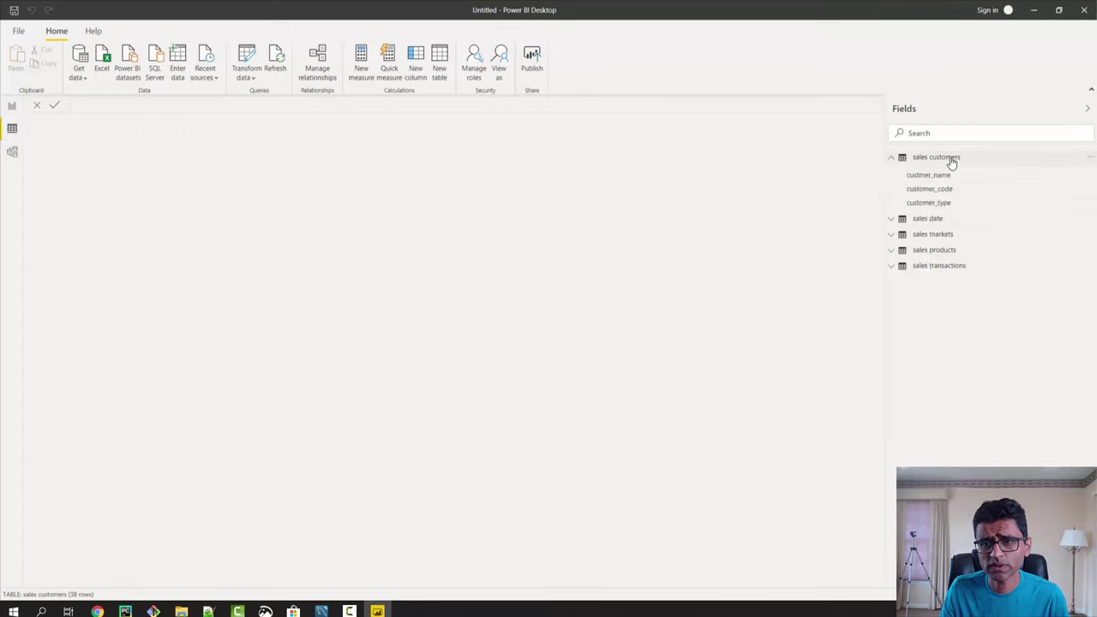
{"action": "left_click", "coordinate": [950, 162]}
{"action": "left_click", "coordinate": [949, 161]}
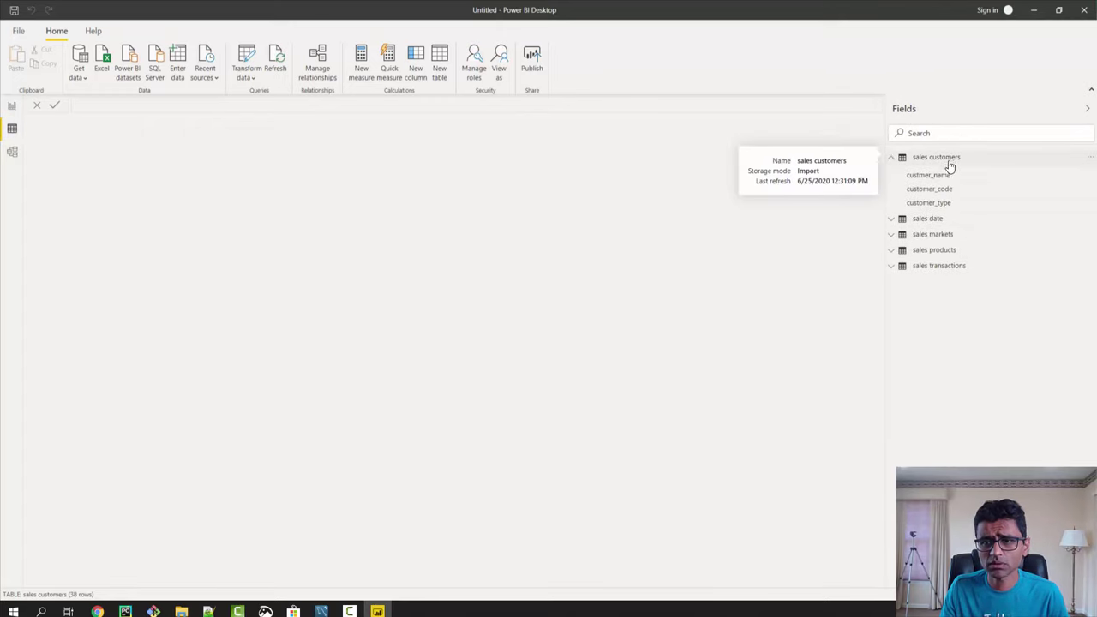
{"action": "left_click", "coordinate": [948, 177]}
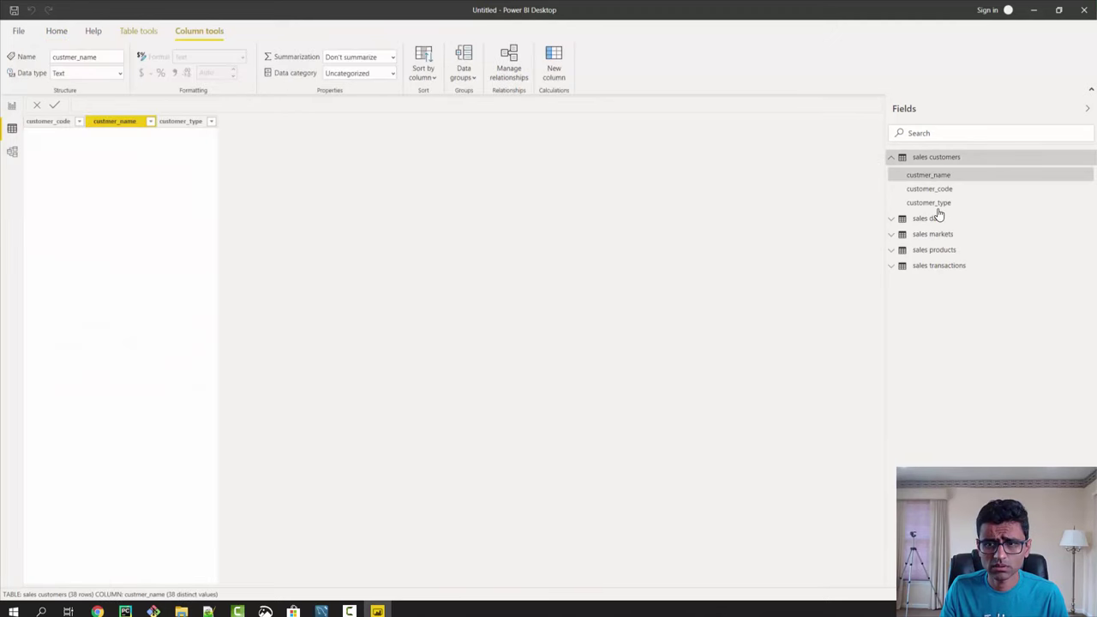
Review the records of the sales customers, date, markets, products and transactions tables one after another.
{"action": "left_click", "coordinate": [943, 161]}
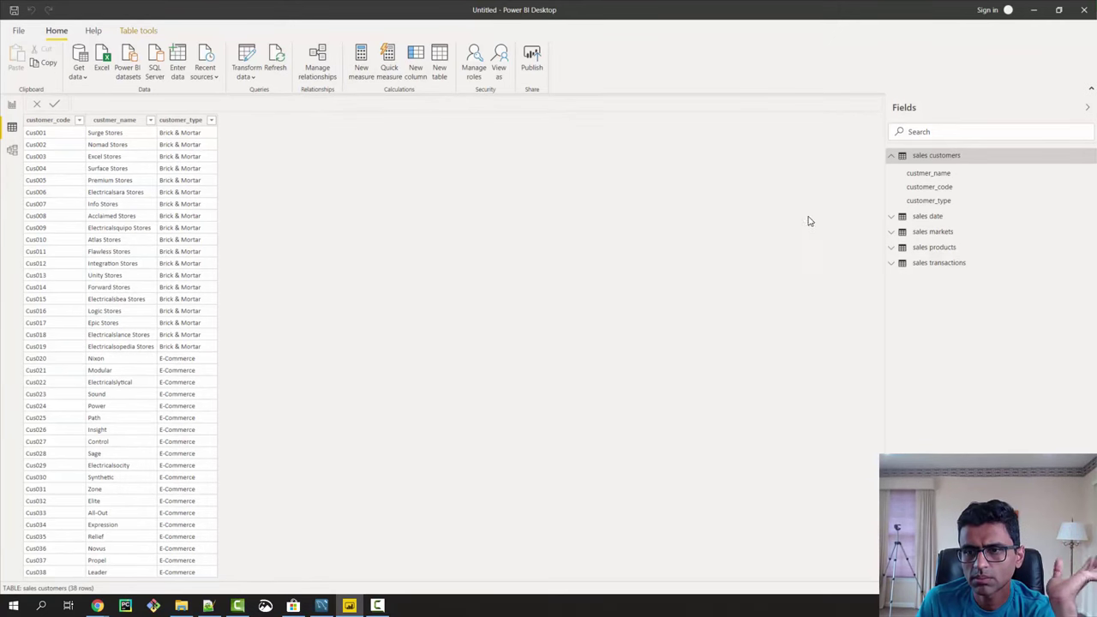
{"action": "left_click", "coordinate": [927, 218]}
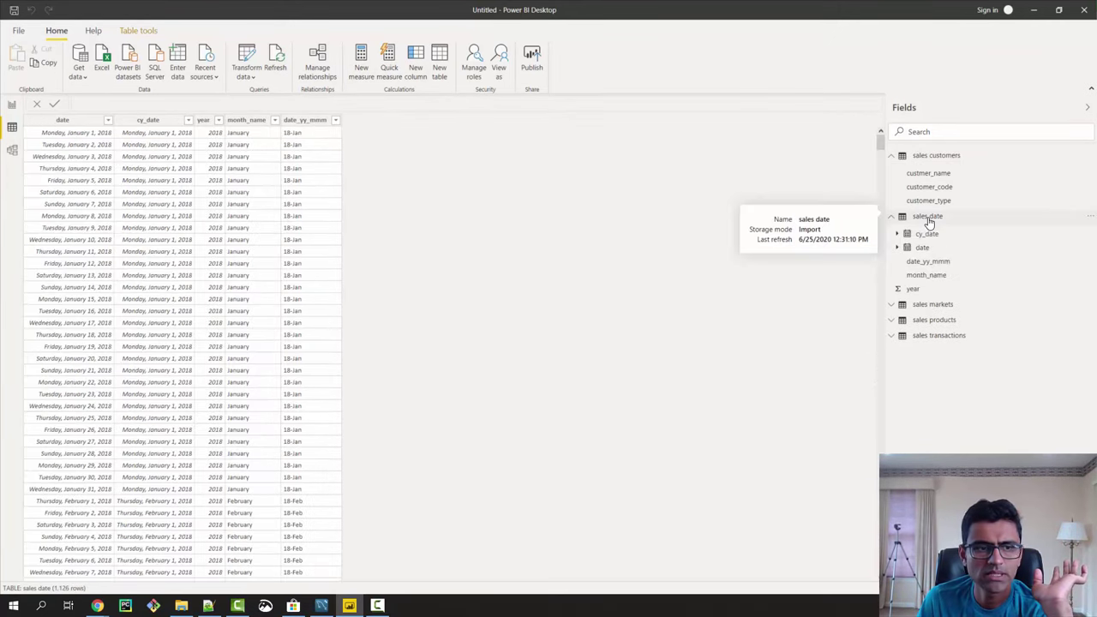
{"action": "left_click", "coordinate": [942, 309]}
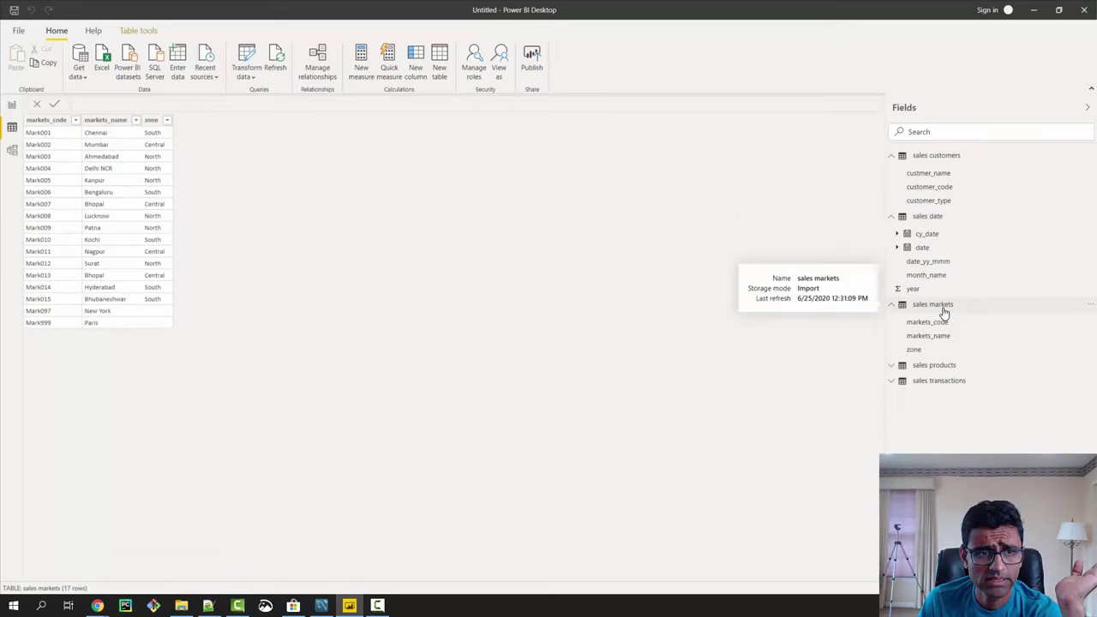
{"action": "left_click", "coordinate": [947, 367]}
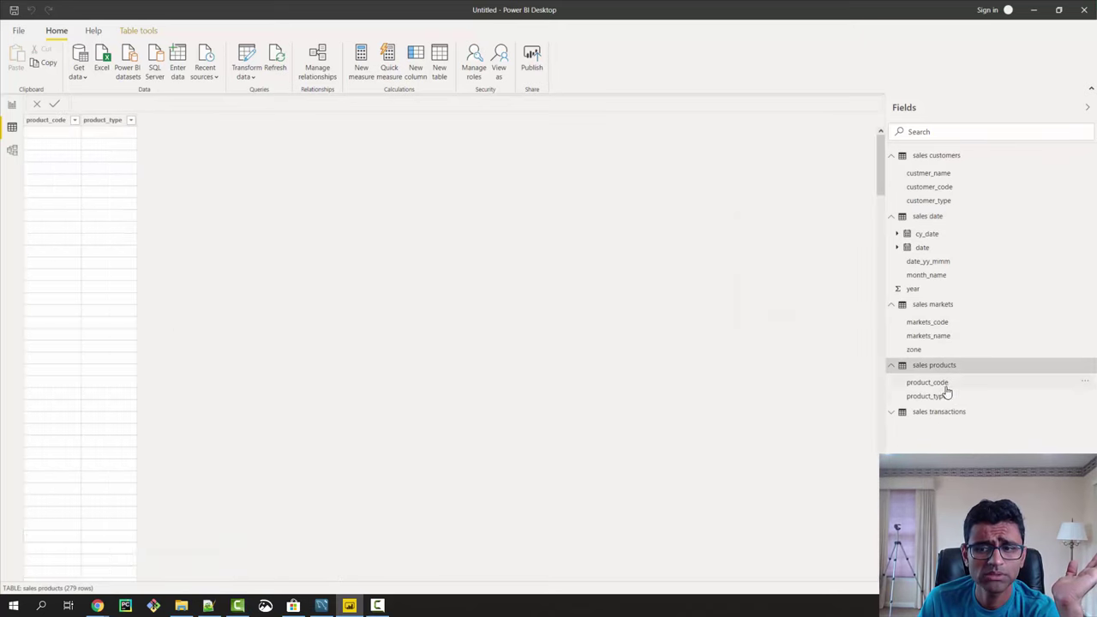
{"action": "left_click", "coordinate": [942, 411]}
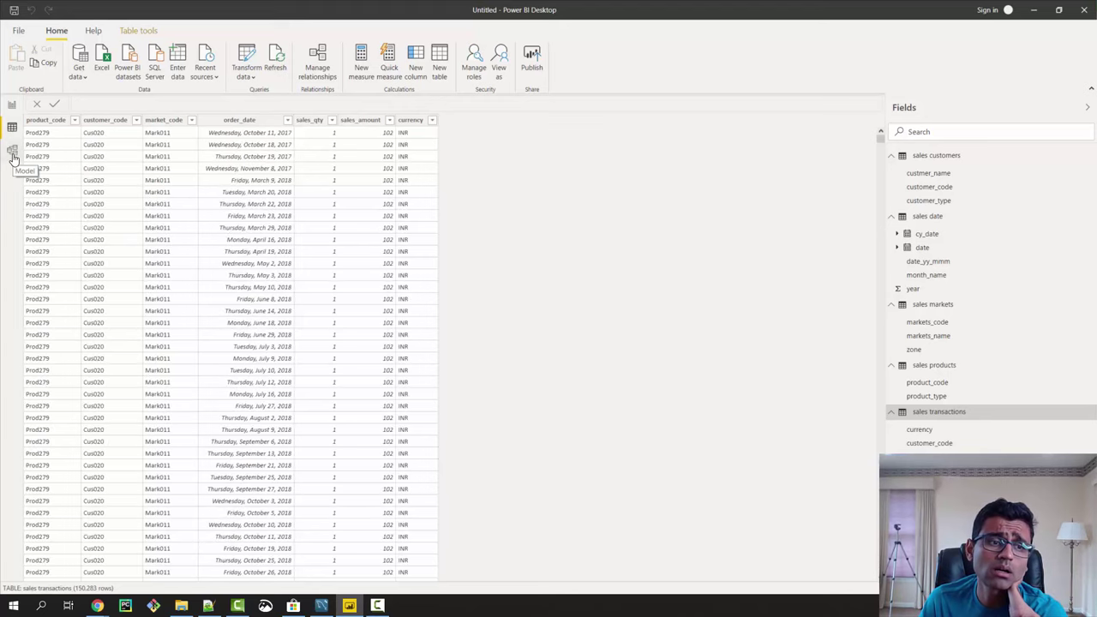
Rearrange the tables in the model view so that customers, products, date and markets surround the sales transactions table.
{"action": "left_click", "coordinate": [13, 152]}
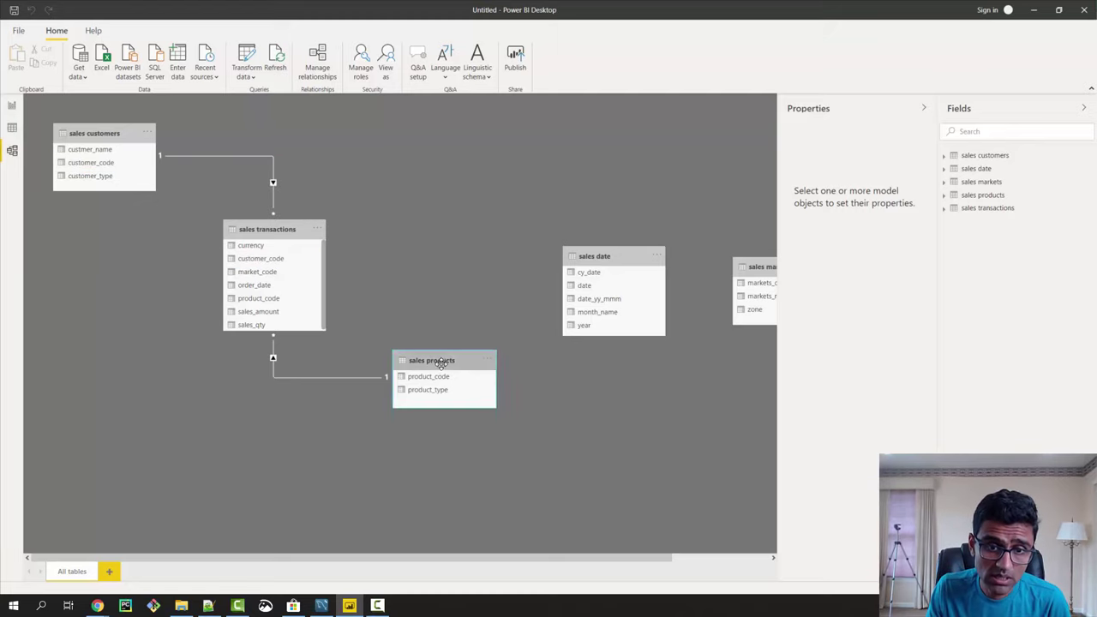
{"action": "left_click_drag", "start_coordinate": [438, 362], "coordinate": [62, 329]}
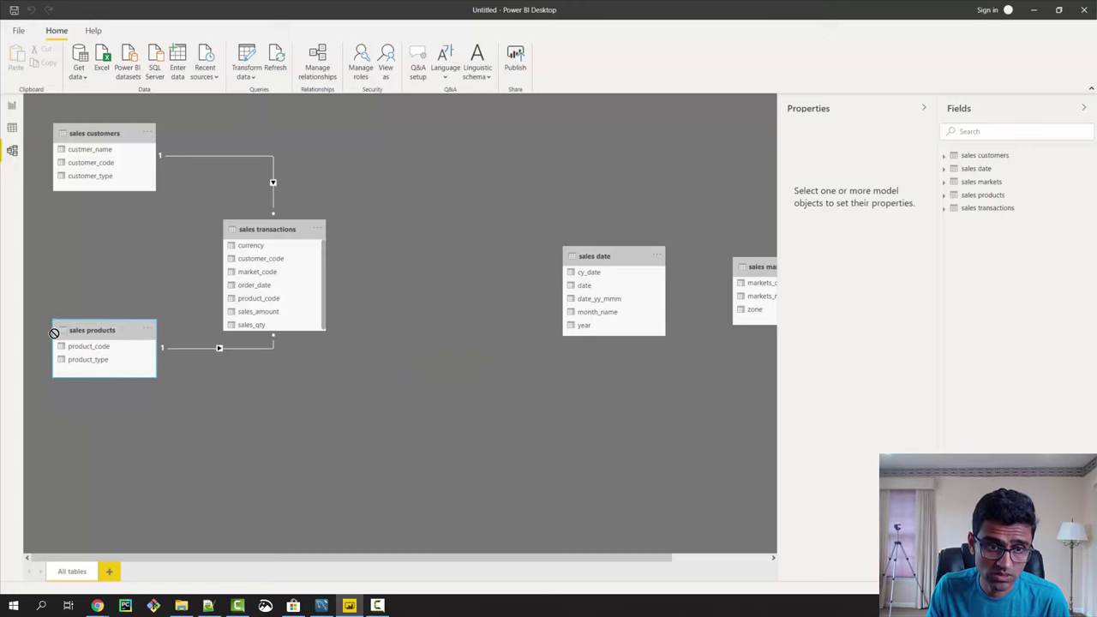
{"action": "left_click_drag", "start_coordinate": [294, 228], "coordinate": [309, 212]}
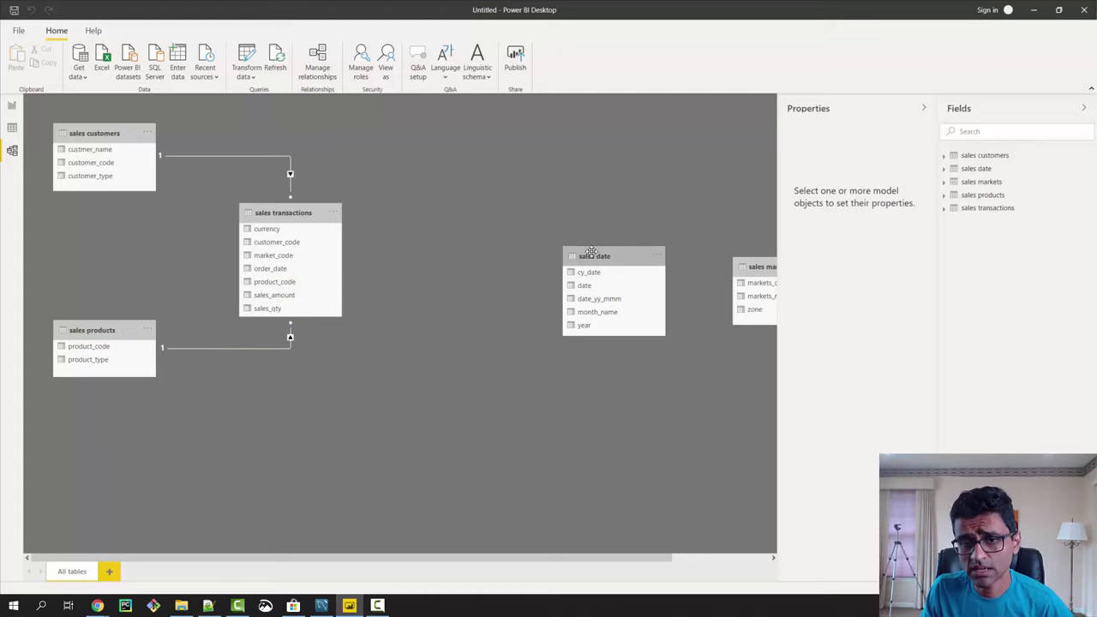
{"action": "left_click_drag", "start_coordinate": [590, 250], "coordinate": [433, 136]}
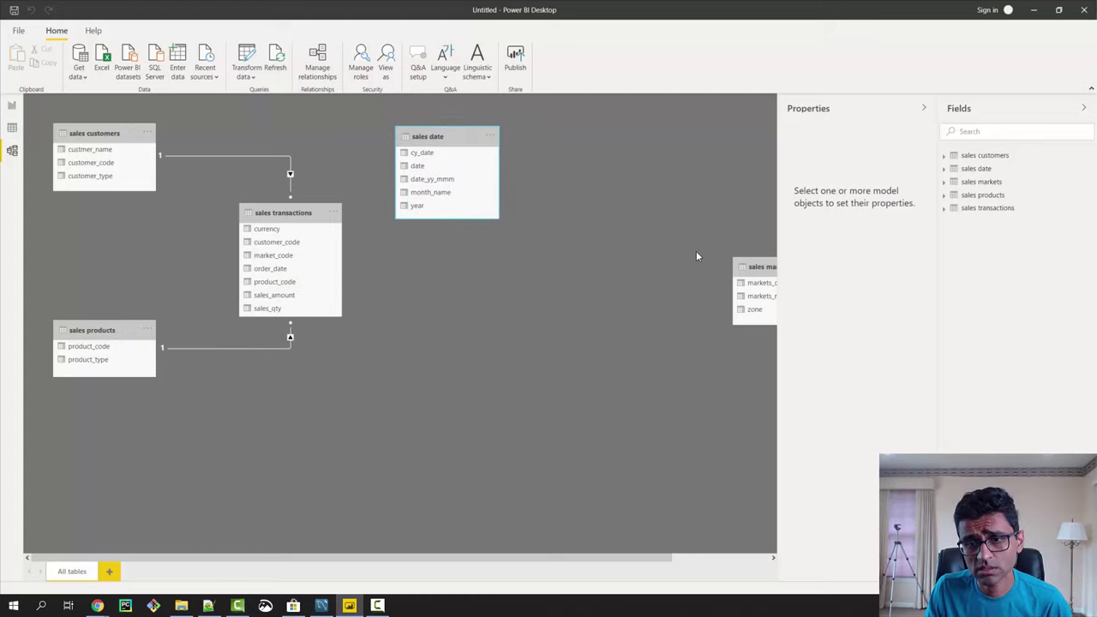
{"action": "left_click_drag", "start_coordinate": [529, 292], "coordinate": [473, 292]}
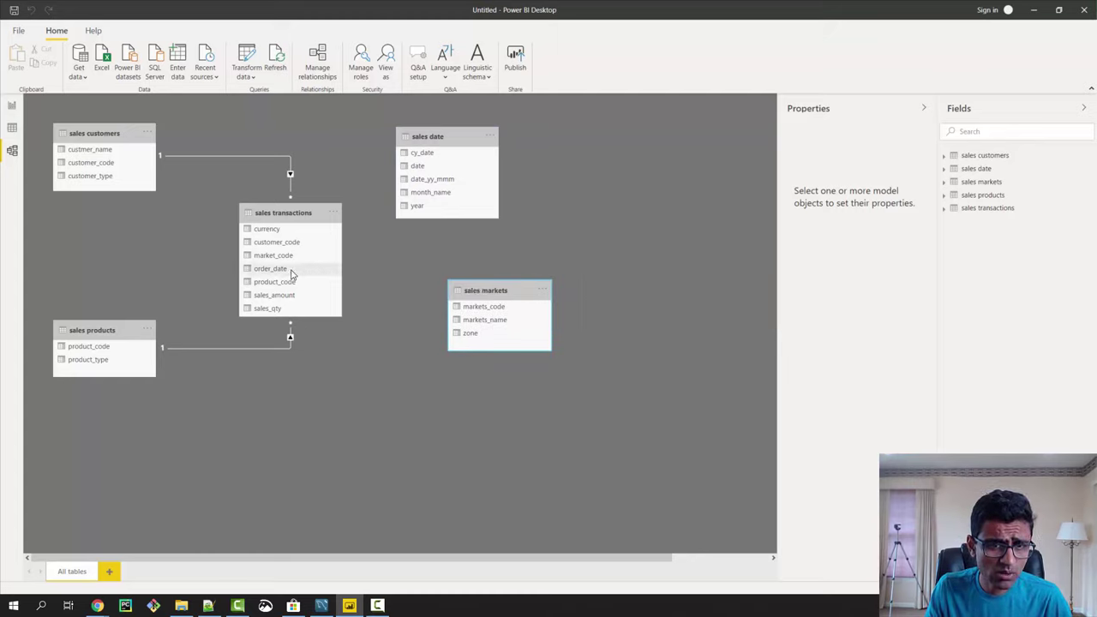
Create a relationship between markets_code in sales markets and market_code in sales transactions.
{"action": "left_click_drag", "start_coordinate": [299, 257], "coordinate": [492, 311]}
{"action": "left_click", "coordinate": [493, 311]}
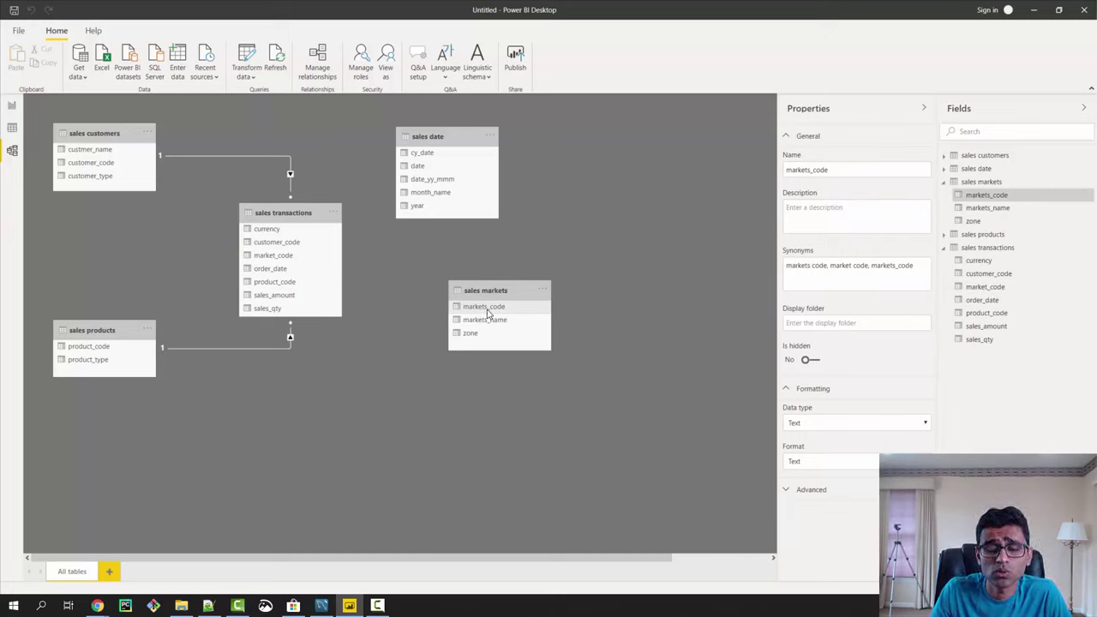
{"action": "left_click_drag", "start_coordinate": [489, 310], "coordinate": [293, 261]}
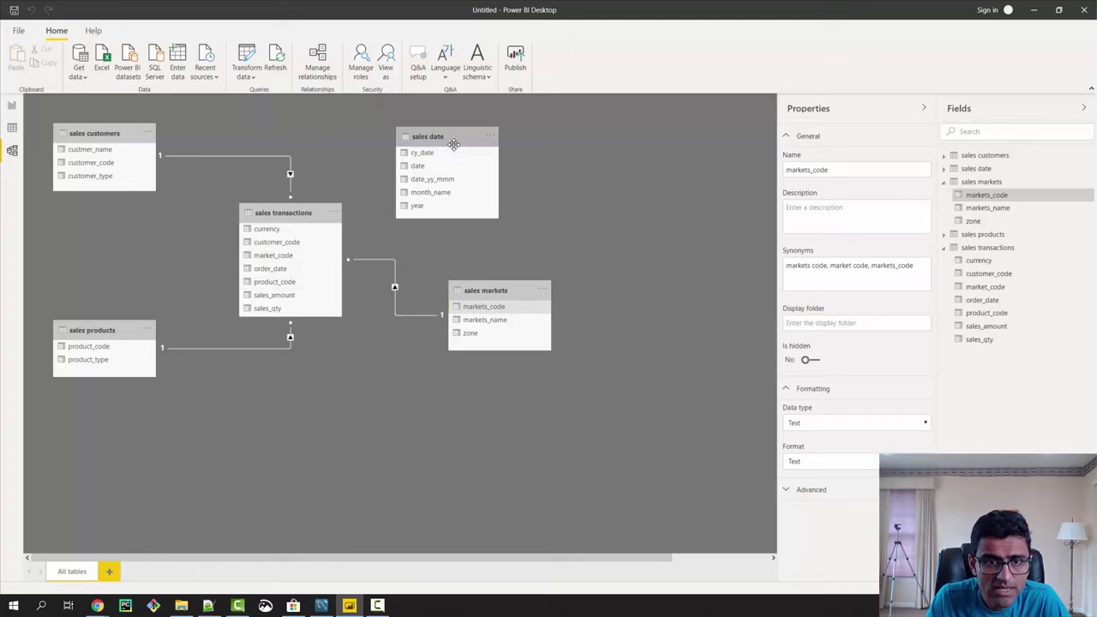
Relate date in sales date to order_date in sales transactions, and move the sales markets table lower in the diagram.
{"action": "left_click", "coordinate": [272, 268]}
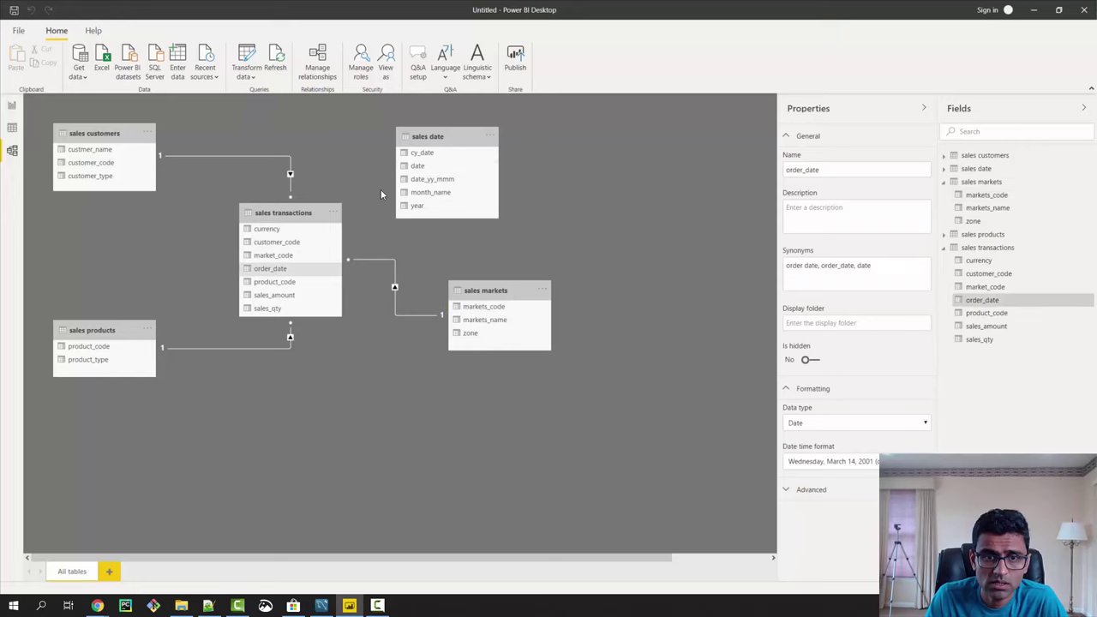
{"action": "left_click", "coordinate": [419, 166]}
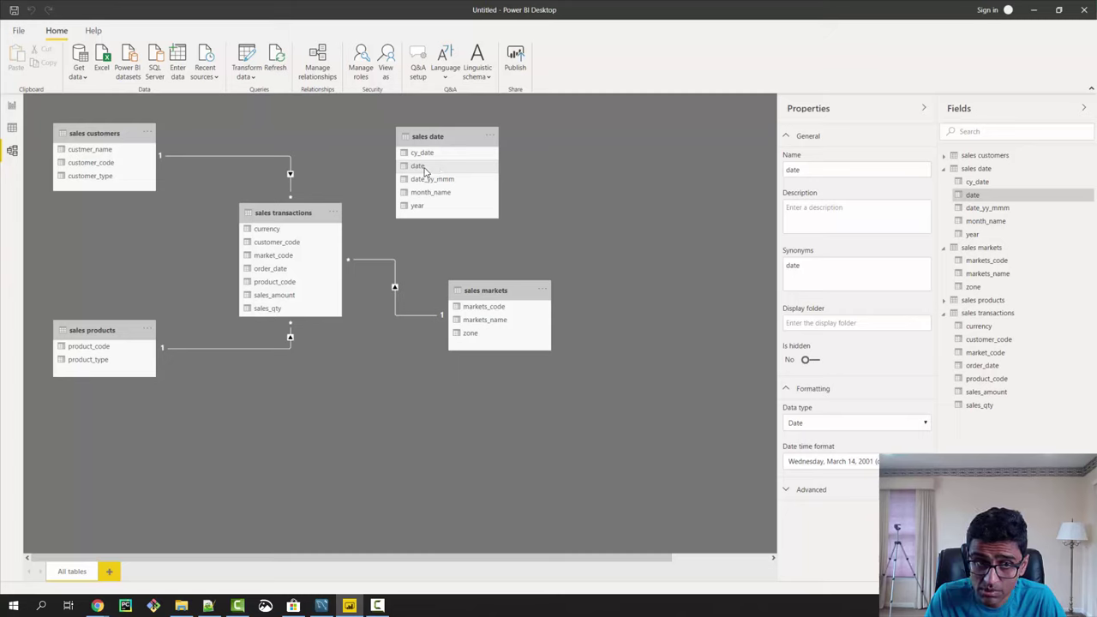
{"action": "left_click_drag", "start_coordinate": [429, 172], "coordinate": [288, 272]}
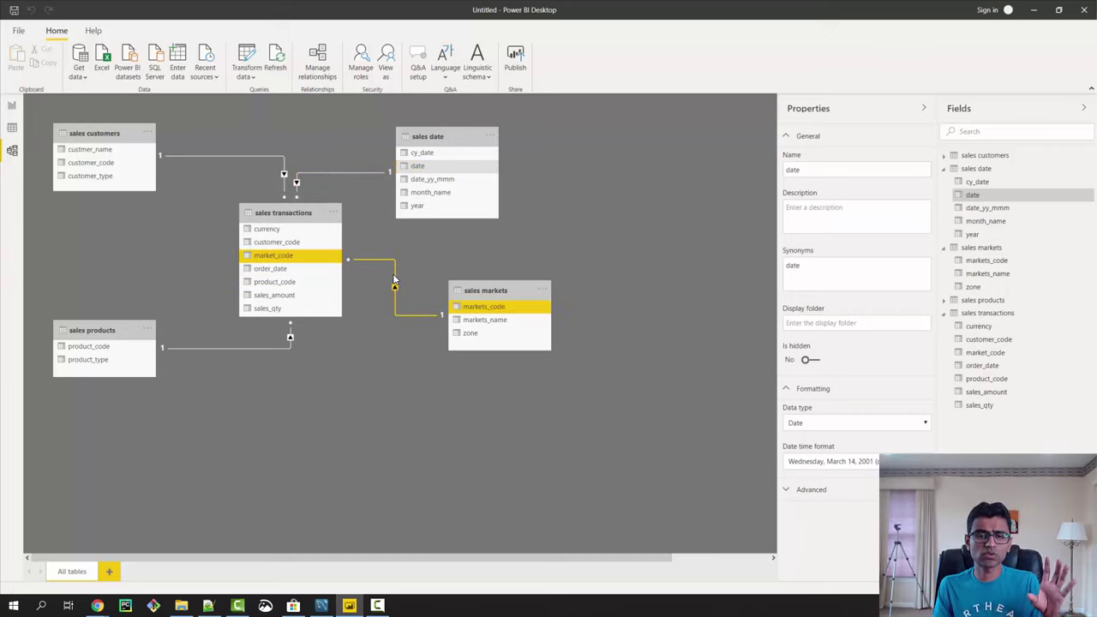
{"action": "left_click_drag", "start_coordinate": [485, 287], "coordinate": [485, 321]}
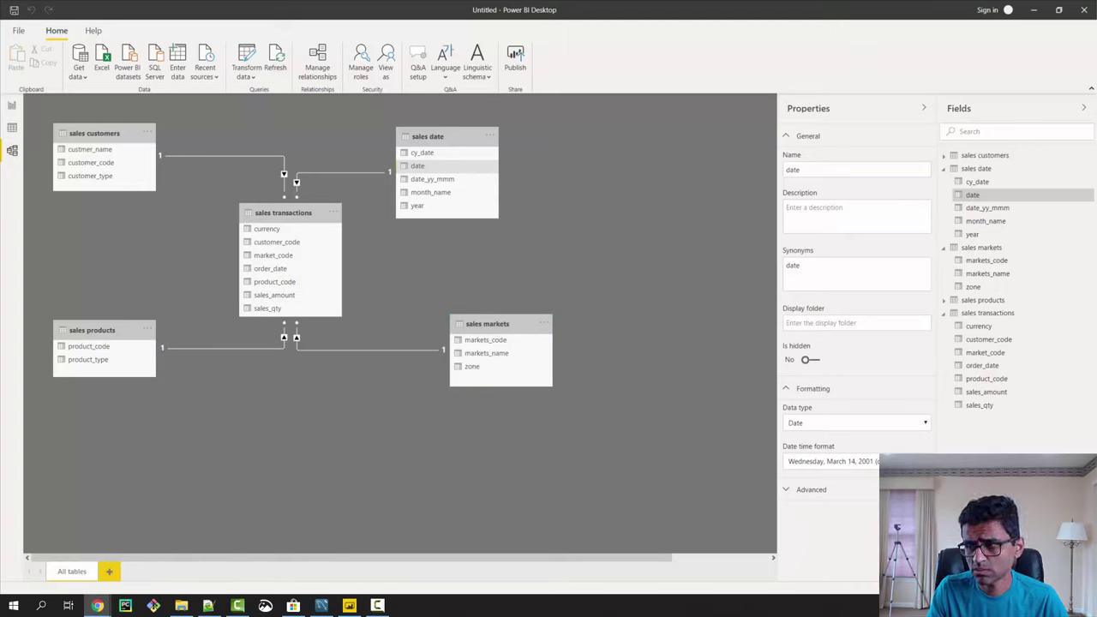
Switch to Chrome and search Google for "star schema" in a new tab.
{"action": "left_click_drag", "start_coordinate": [1096, 225], "coordinate": [523, 210]}
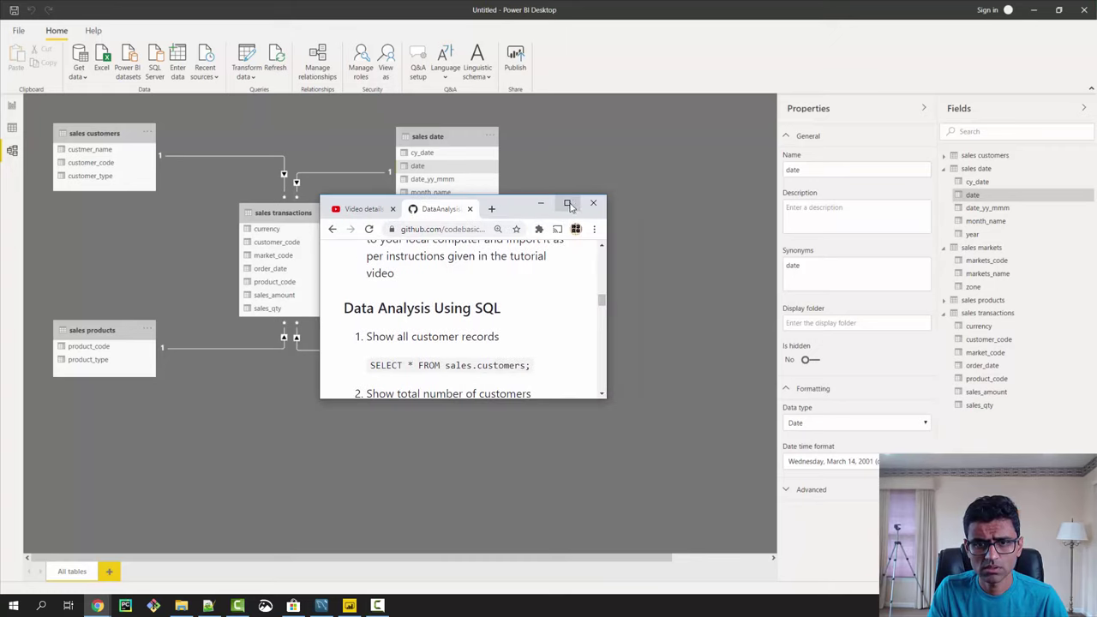
{"action": "left_click", "coordinate": [568, 204]}
{"action": "left_click", "coordinate": [293, 10]}
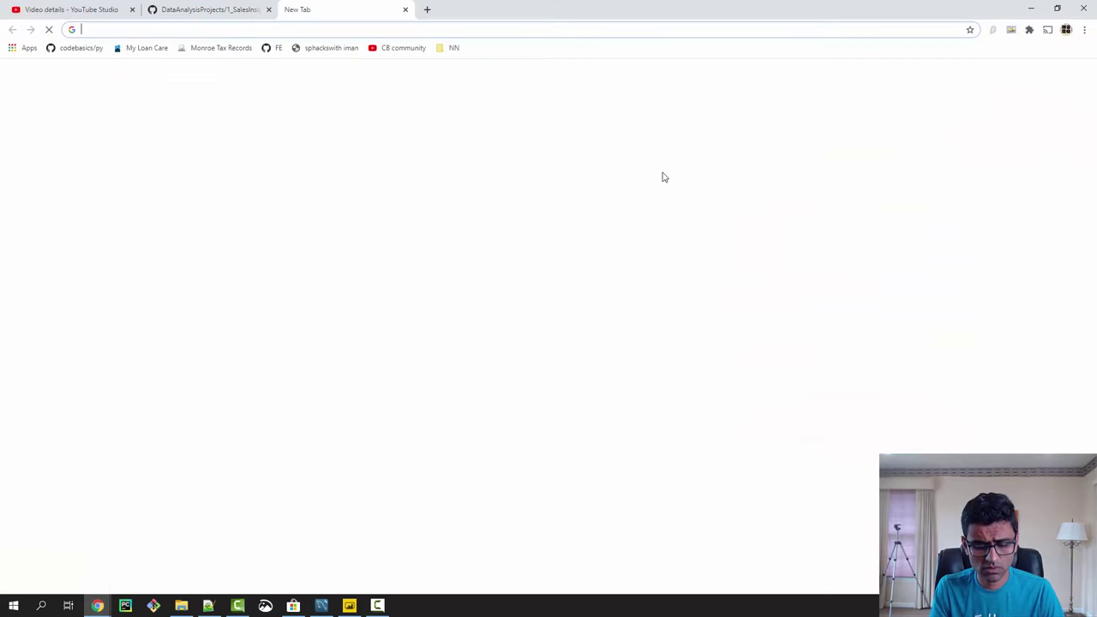
{"action": "type", "text": "star "}
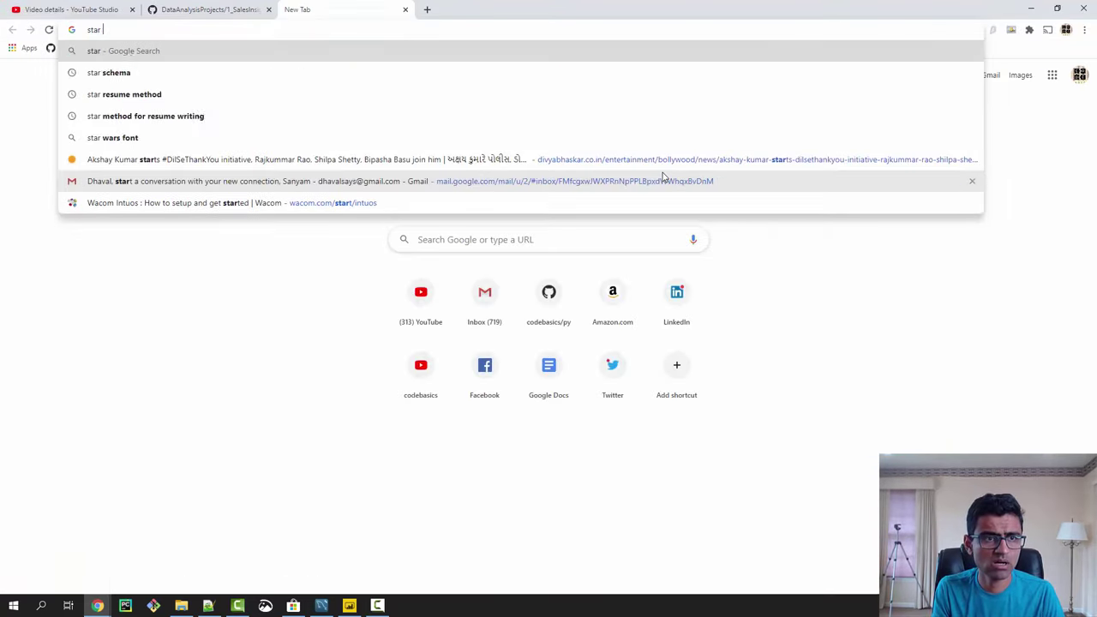
{"action": "type", "text": "schema"}
{"action": "key", "text": "Return"}
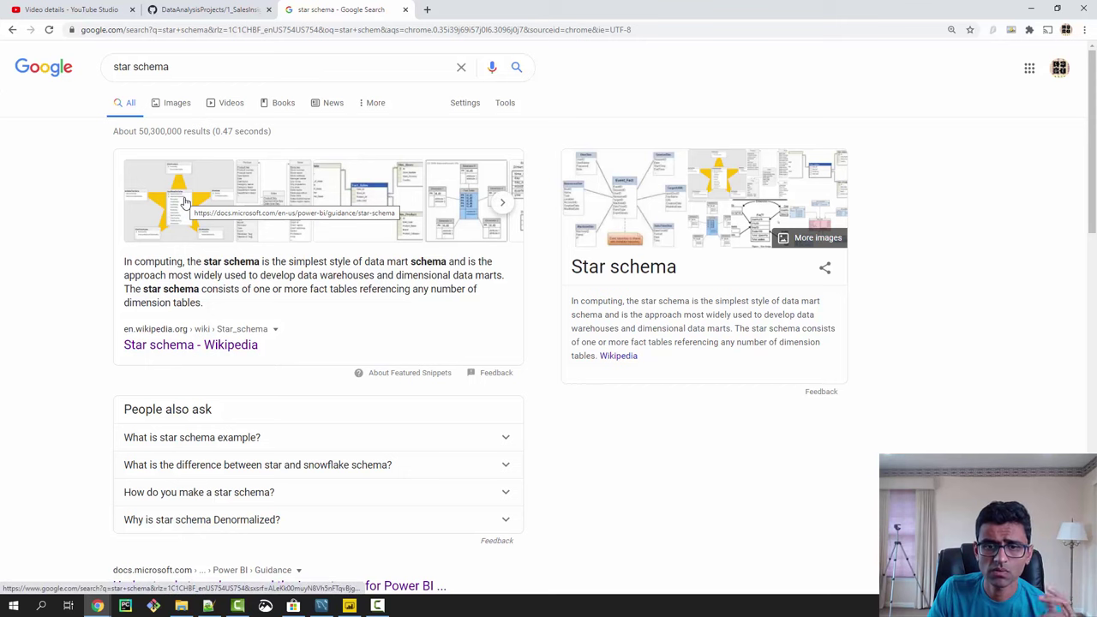
Examine the Microsoft Docs and Guru99 star schema diagrams in the image results, and bring up the options for the Guru99 image.
{"action": "left_click", "coordinate": [182, 200]}
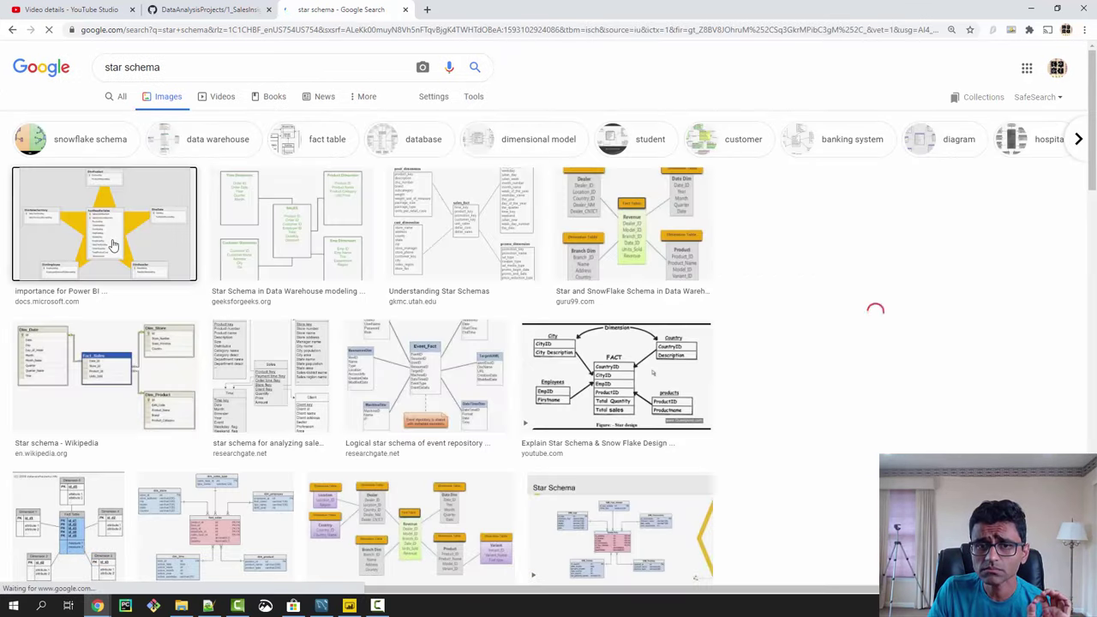
{"action": "left_click", "coordinate": [112, 246]}
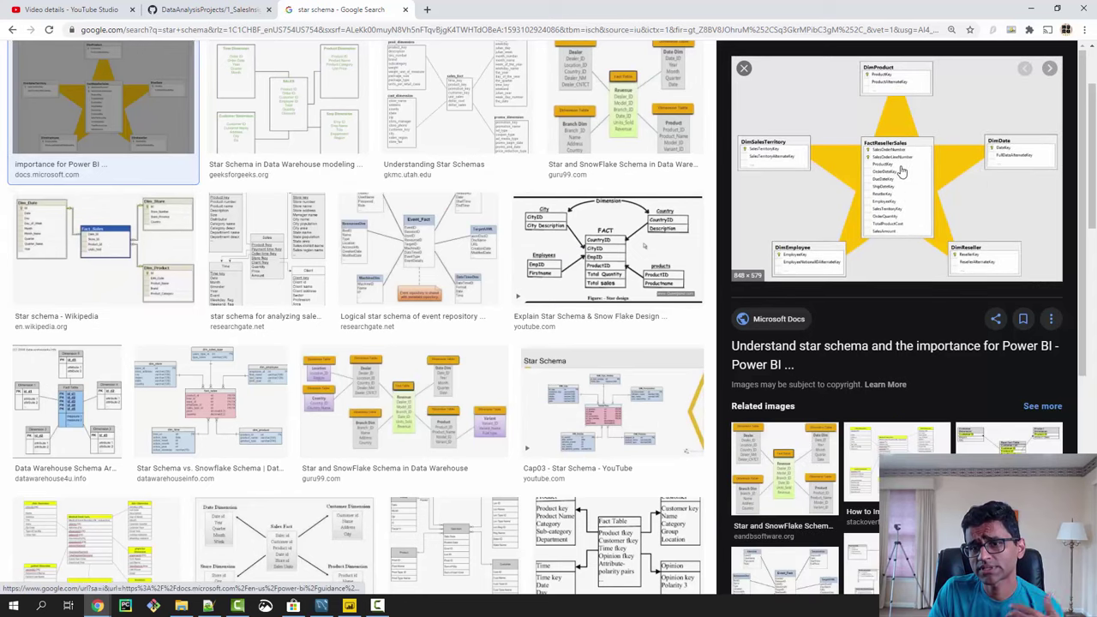
{"action": "left_click", "coordinate": [626, 116]}
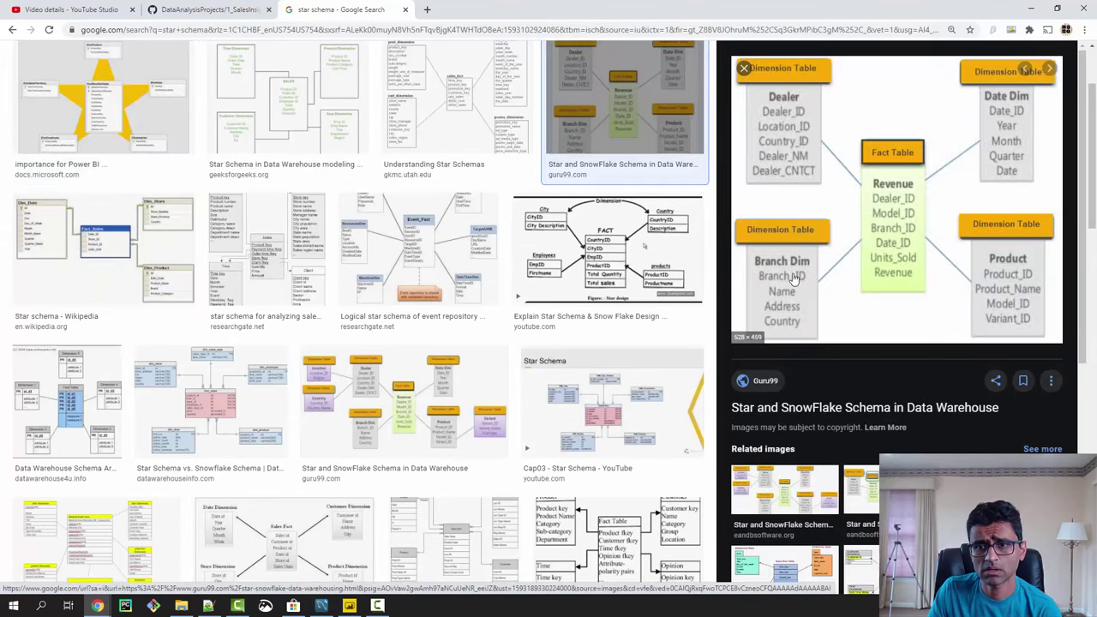
{"action": "right_click", "coordinate": [799, 104]}
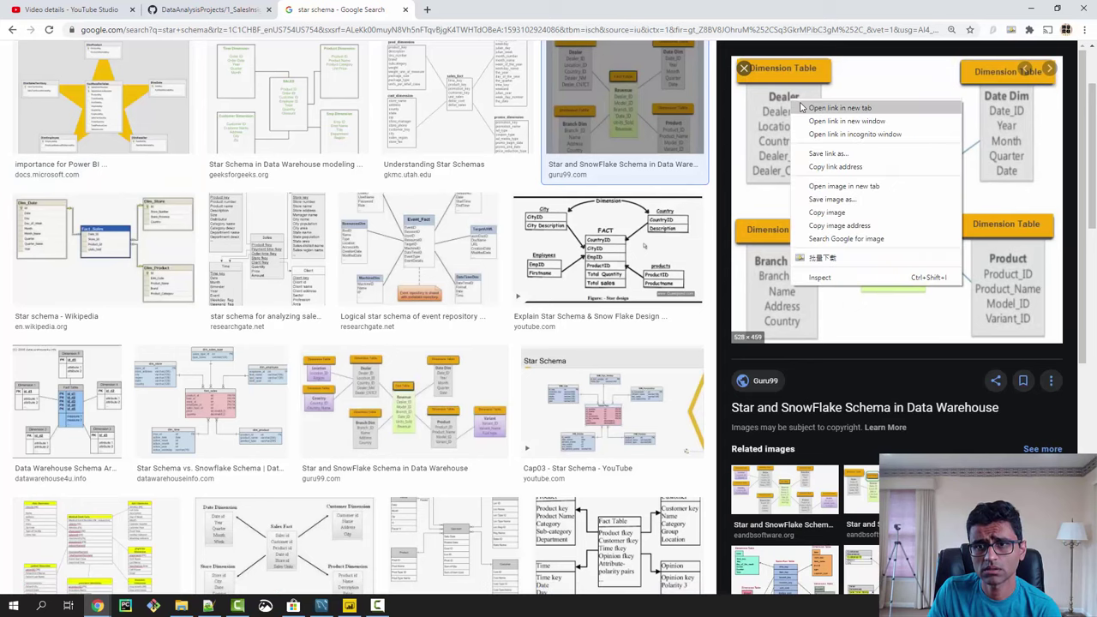
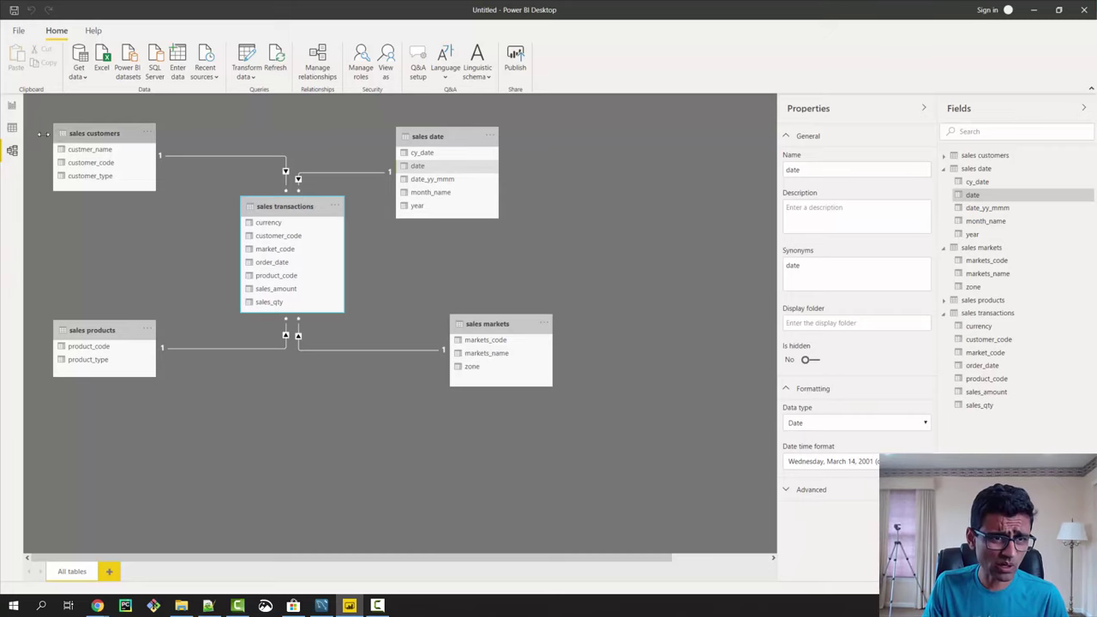
Display the sales markets table in Power BI Desktop's data view, and open its query in the Power Query Editor.
{"action": "left_click", "coordinate": [12, 128]}
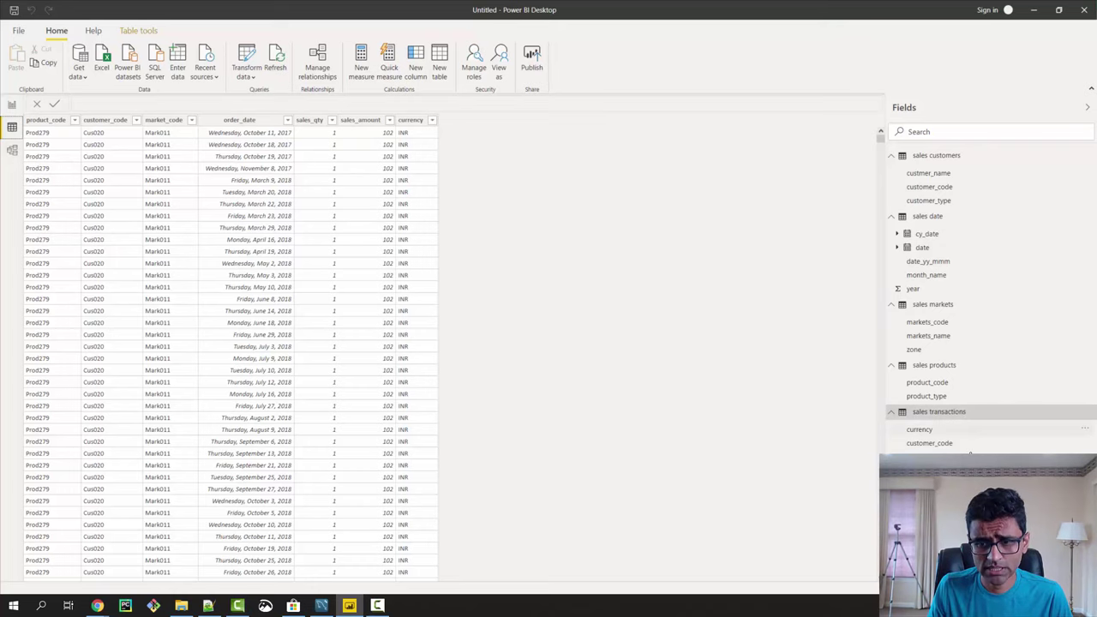
{"action": "left_click", "coordinate": [939, 305]}
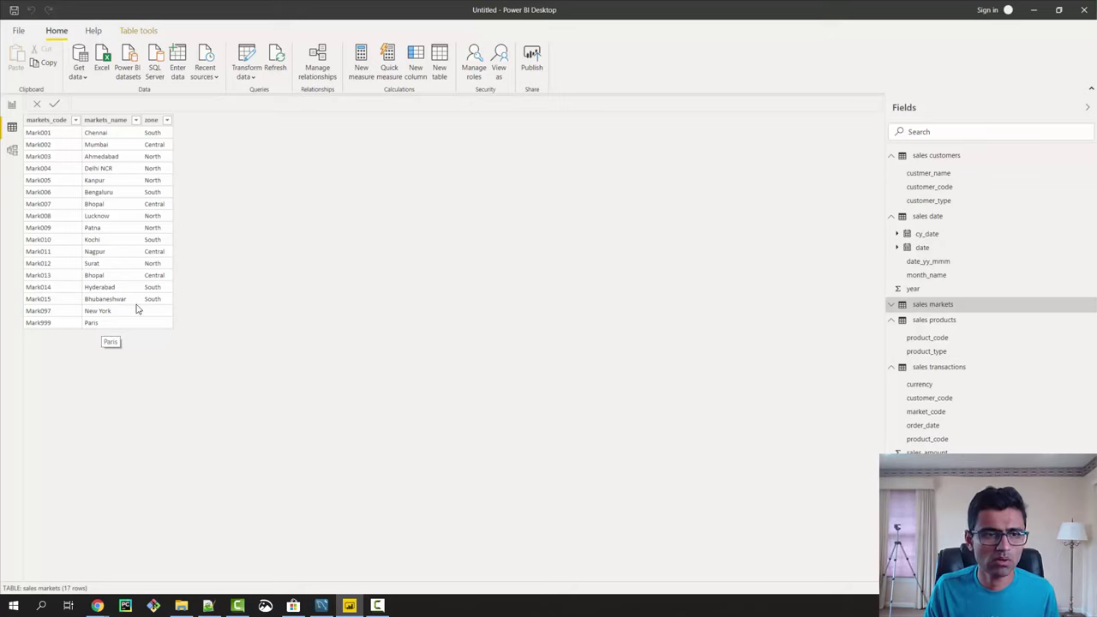
{"action": "left_click", "coordinate": [248, 79]}
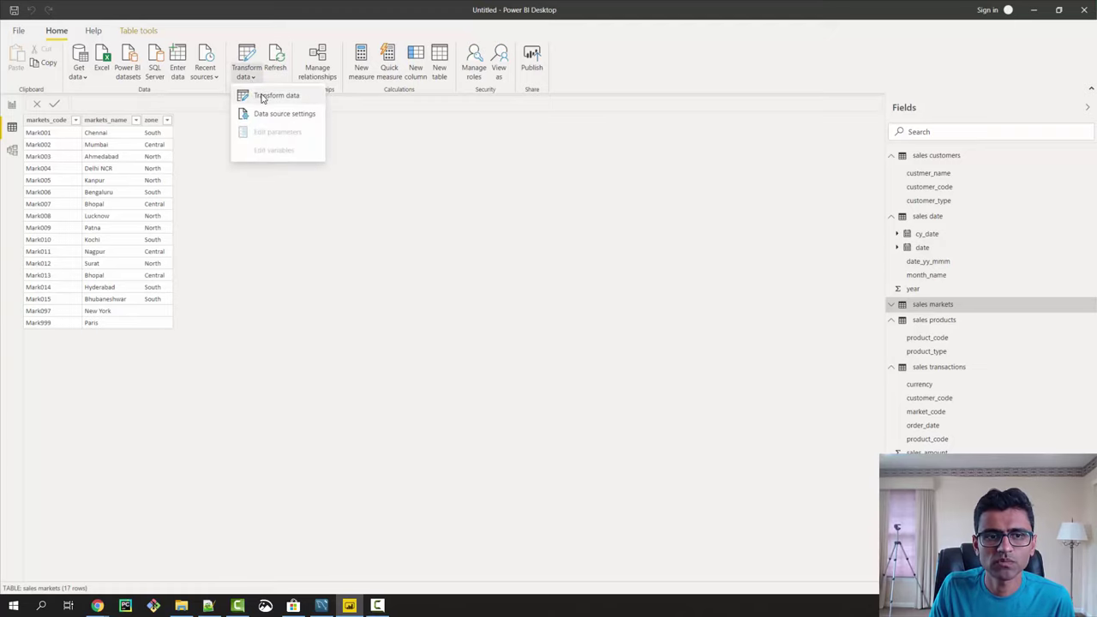
{"action": "left_click", "coordinate": [266, 96]}
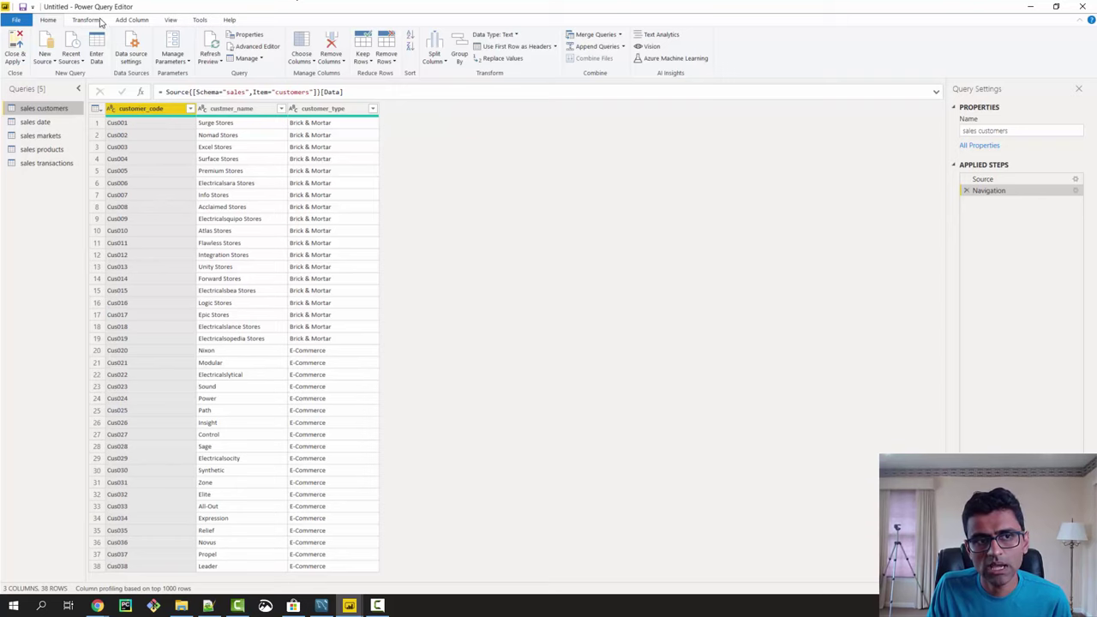
{"action": "left_click", "coordinate": [50, 139]}
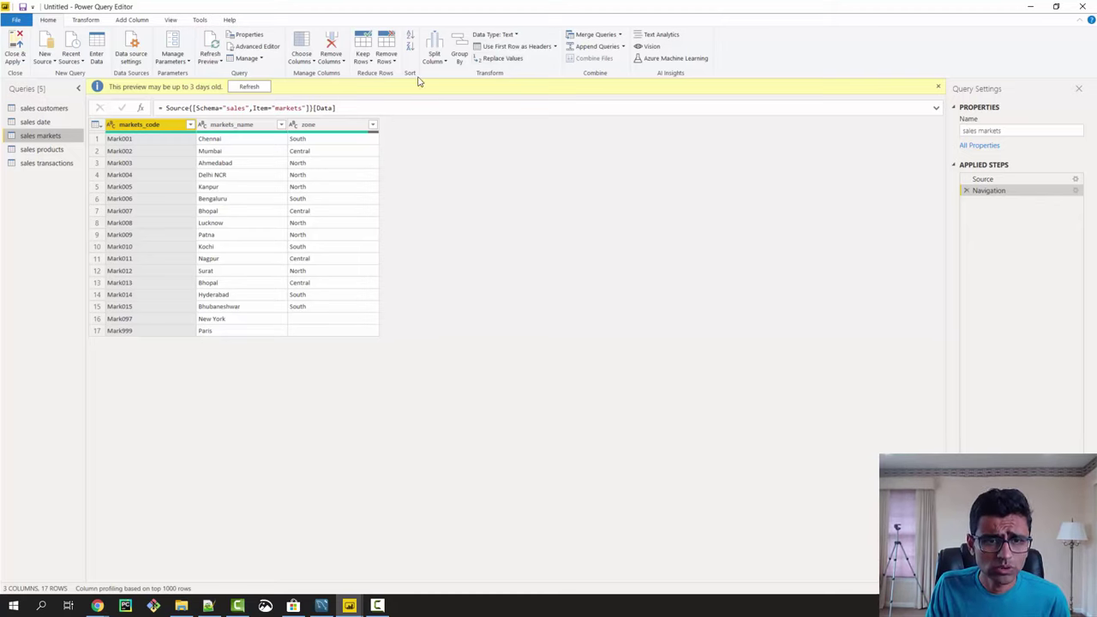
{"action": "left_click", "coordinate": [373, 126]}
{"action": "left_click", "coordinate": [373, 126]}
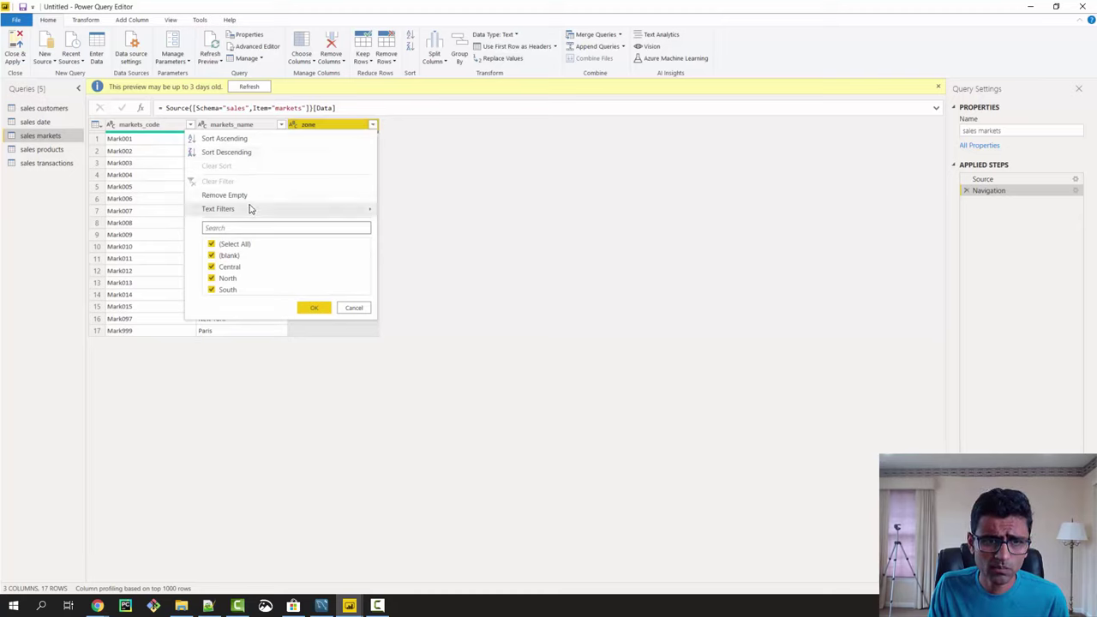
{"action": "mouse_move", "coordinate": [252, 209]}
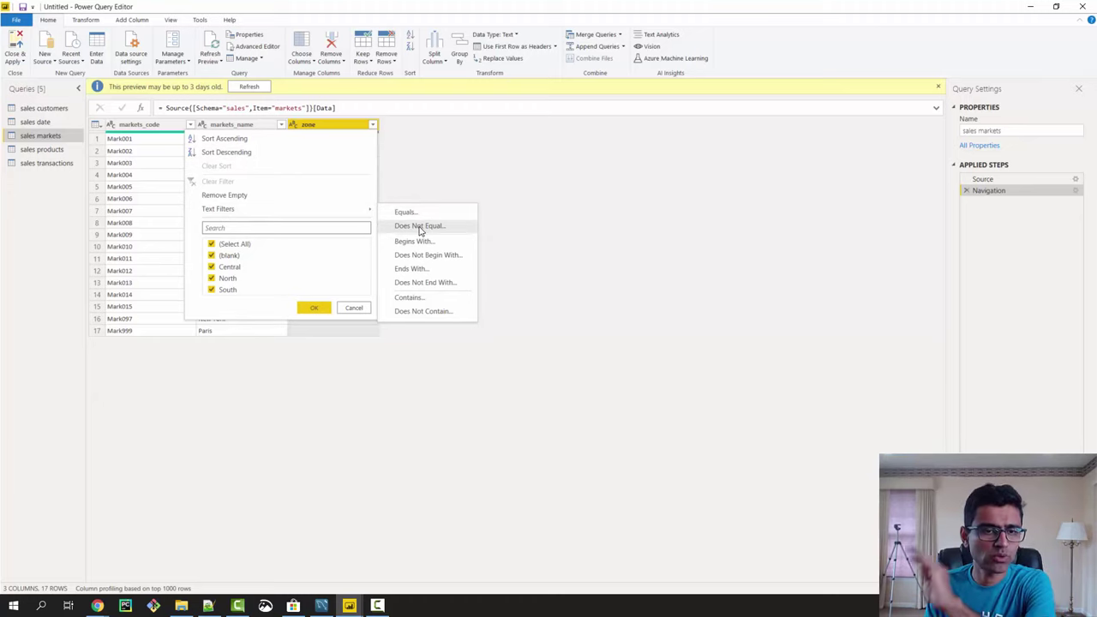
{"action": "left_click", "coordinate": [212, 244]}
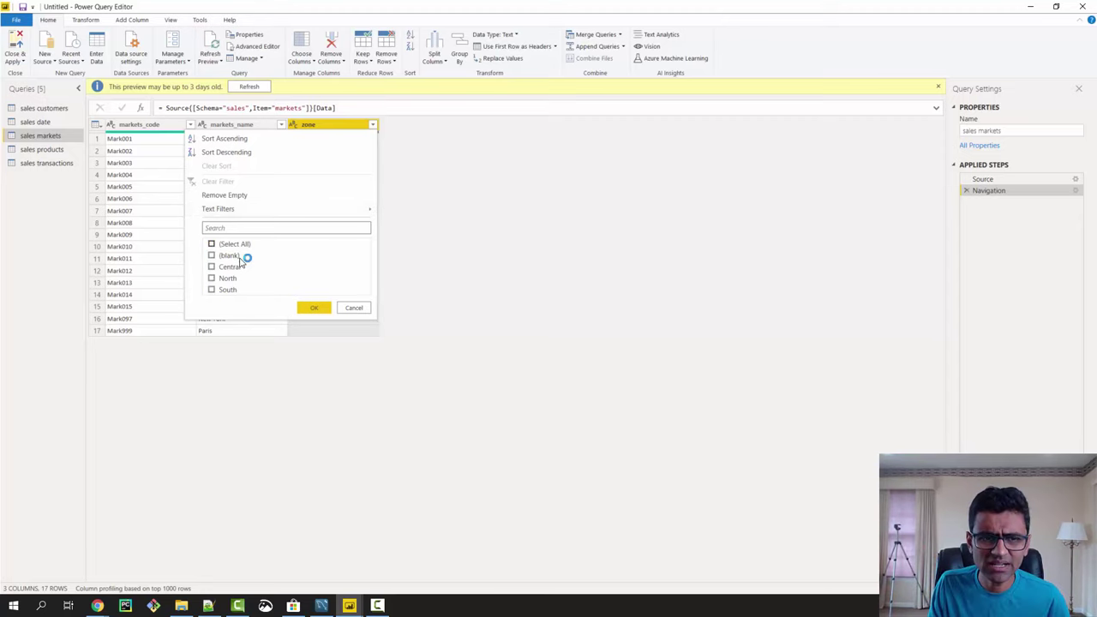
{"action": "left_click", "coordinate": [374, 325]}
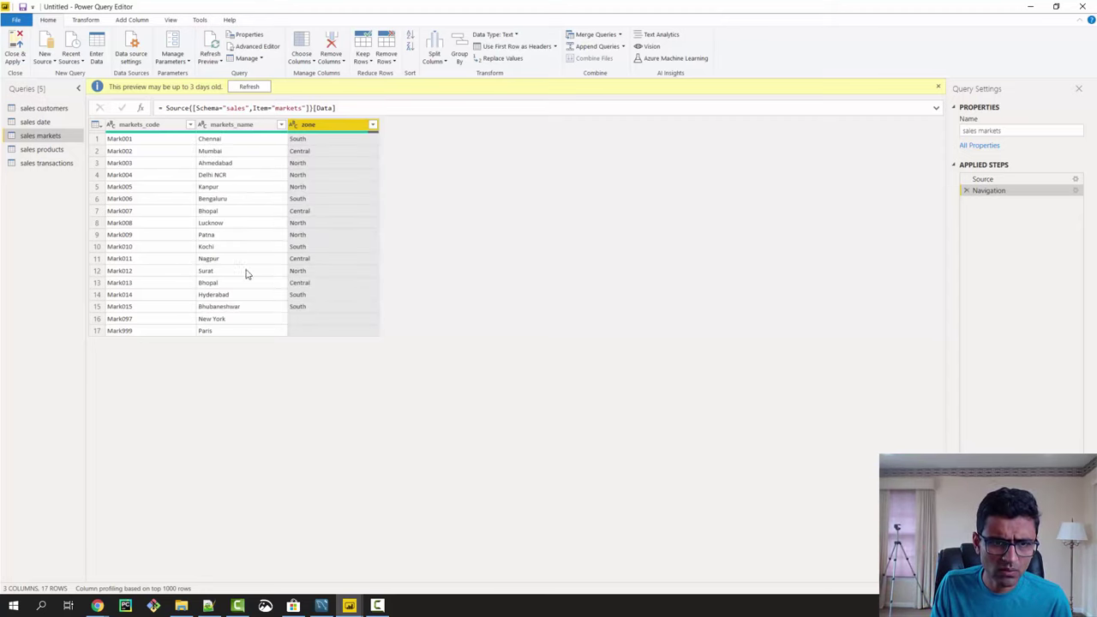
Filter the zone column of sales markets to exclude blank values.
{"action": "left_click", "coordinate": [374, 126]}
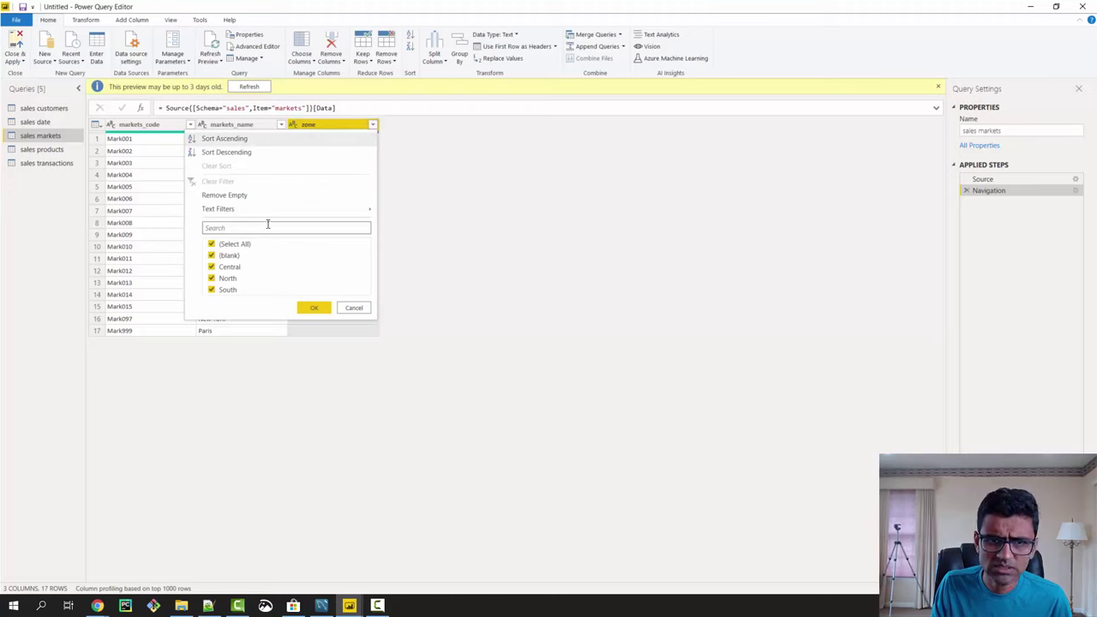
{"action": "left_click", "coordinate": [211, 257]}
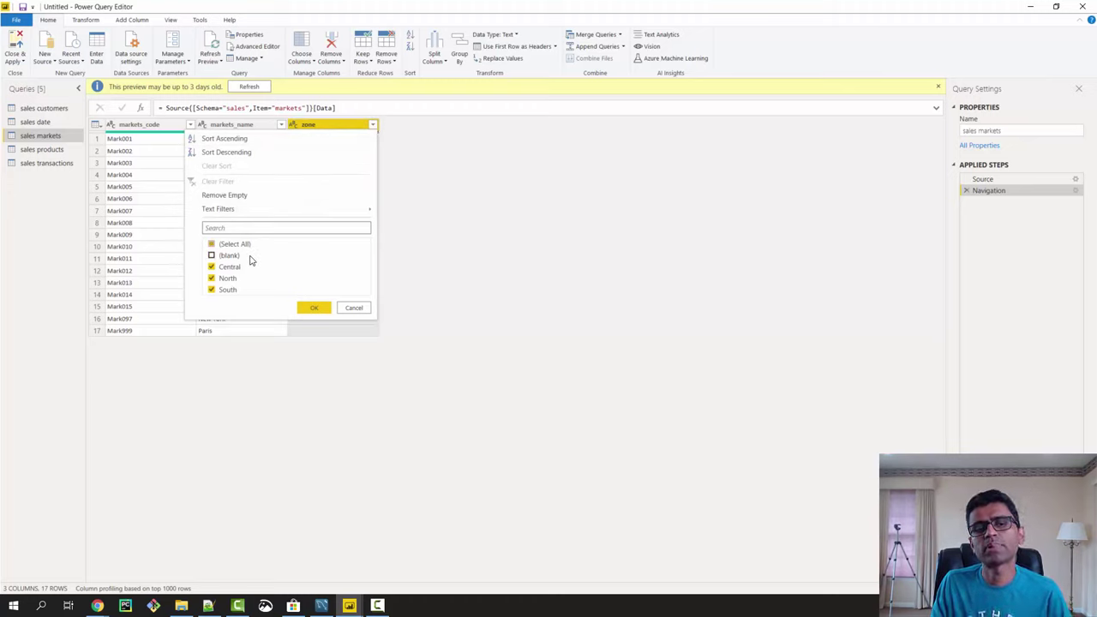
{"action": "left_click", "coordinate": [313, 308]}
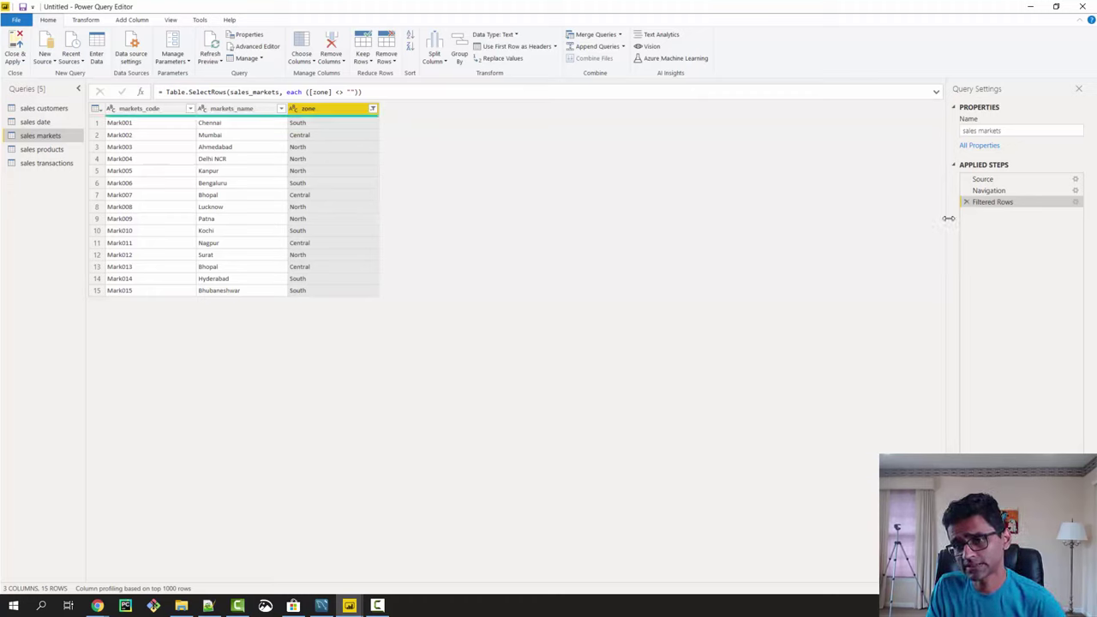
Widen the query settings pane, compare the Navigation and Filtered Rows steps of sales markets, and inspect the filter formula.
{"action": "left_click_drag", "start_coordinate": [949, 218], "coordinate": [866, 212]}
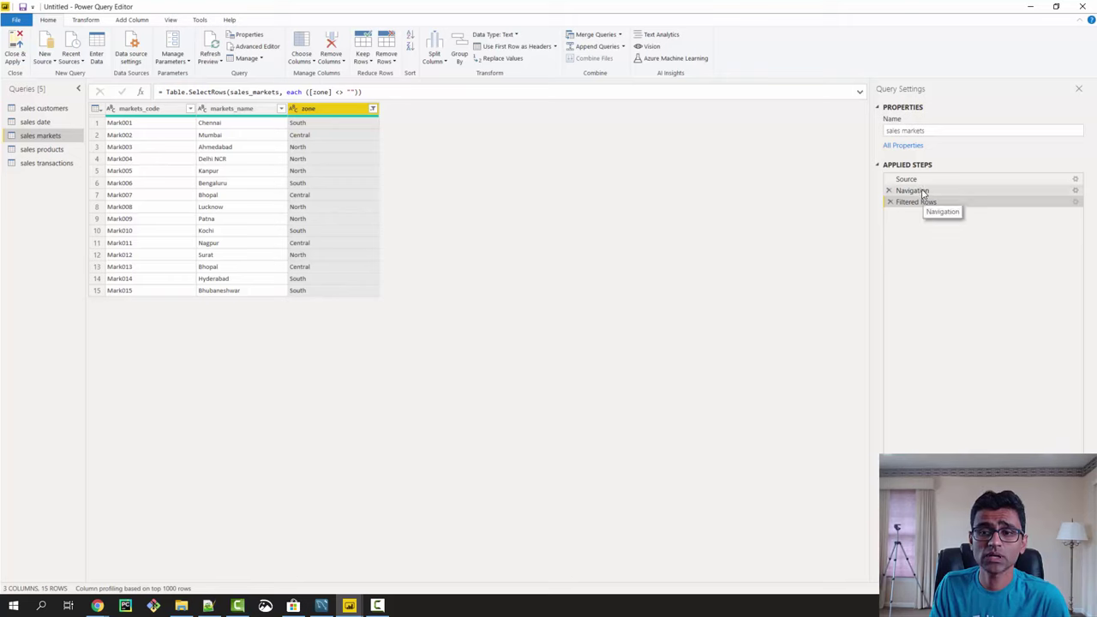
{"action": "left_click", "coordinate": [921, 191]}
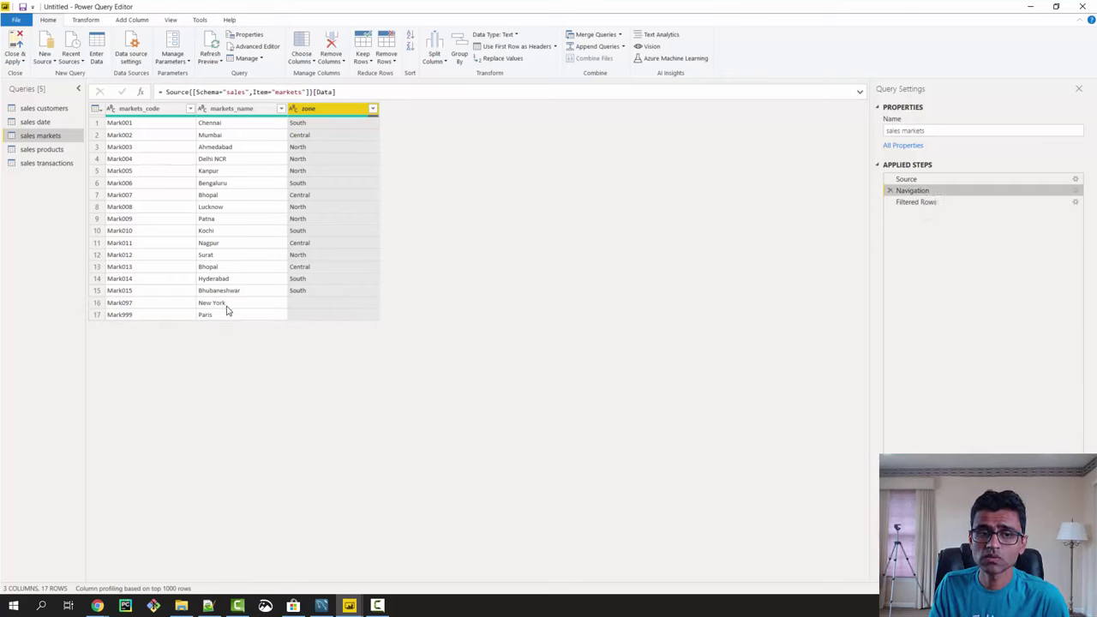
{"action": "left_click", "coordinate": [933, 204]}
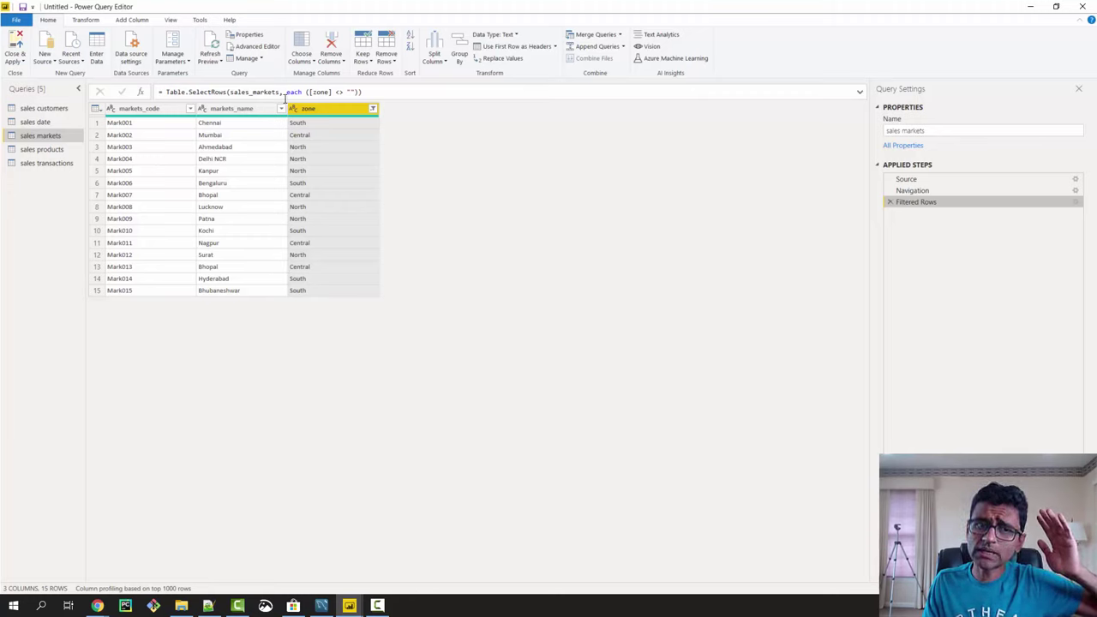
{"action": "left_click_drag", "start_coordinate": [300, 91], "coordinate": [352, 92]}
{"action": "left_click", "coordinate": [306, 93]}
{"action": "left_click", "coordinate": [443, 92]}
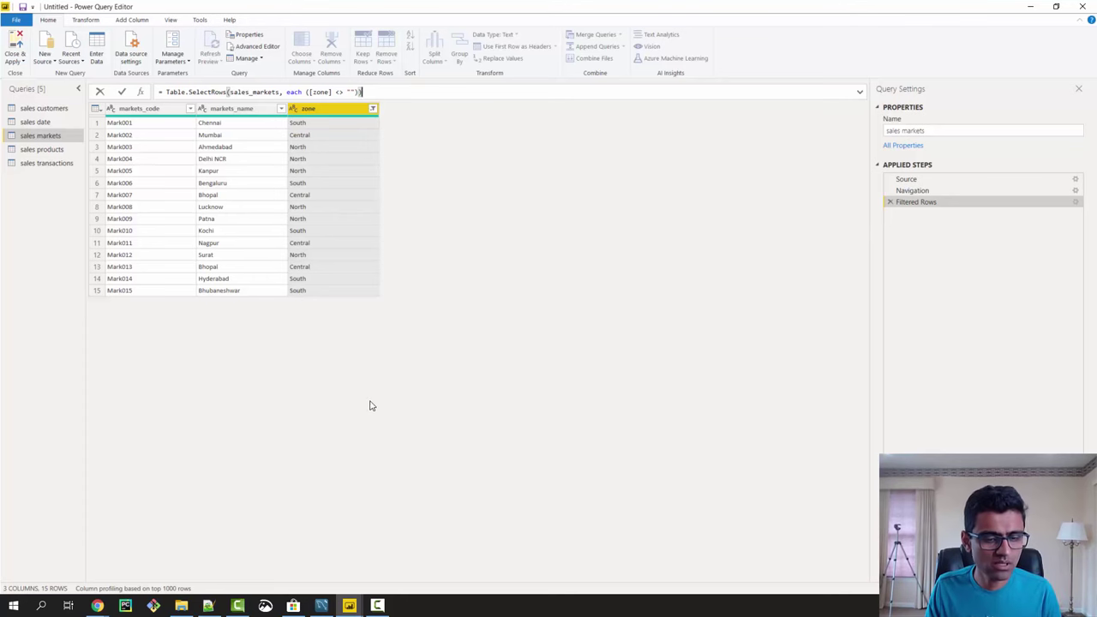
Switch to MySQL Workbench, enlarge the result grid, and inspect the sales_amount values in the transactions table.
{"action": "left_click", "coordinate": [322, 606]}
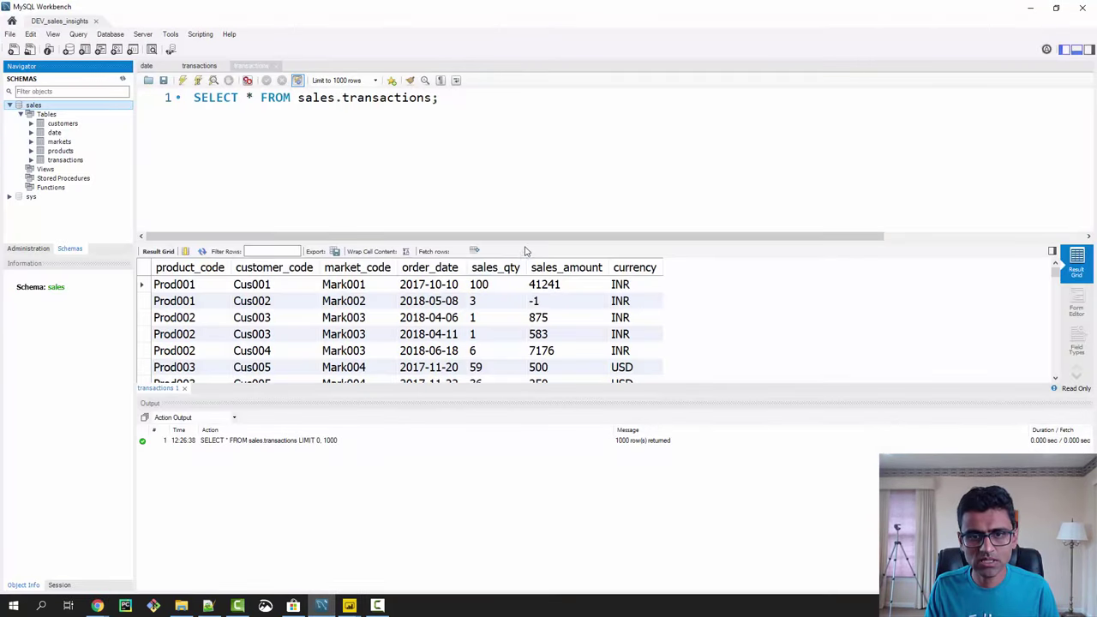
{"action": "left_click_drag", "start_coordinate": [525, 244], "coordinate": [525, 180]}
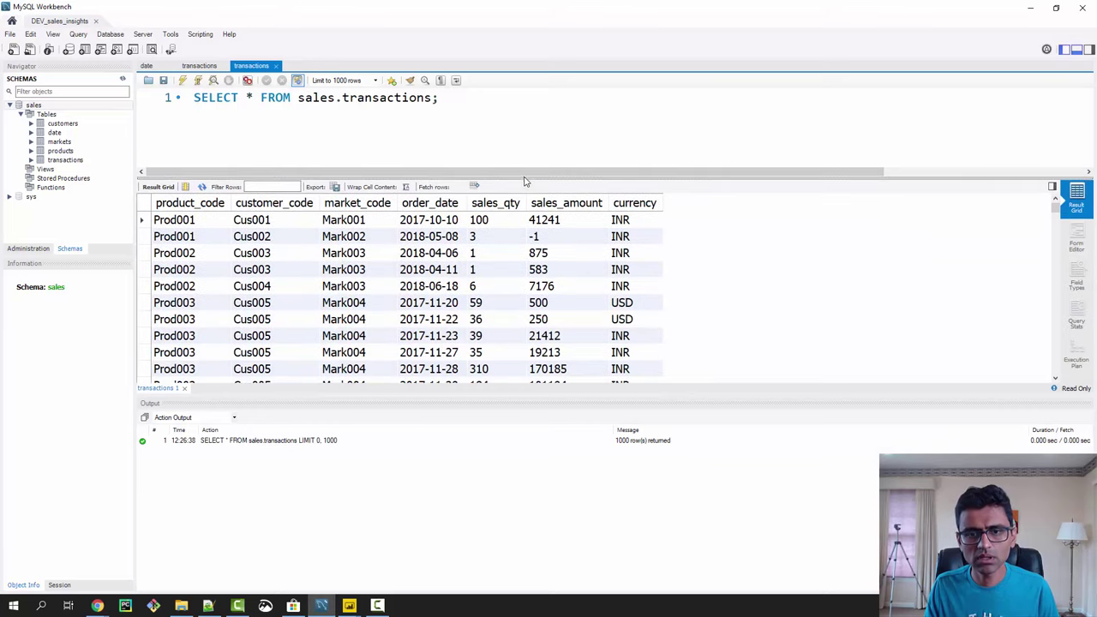
{"action": "left_click", "coordinate": [542, 239]}
{"action": "left_click", "coordinate": [537, 270]}
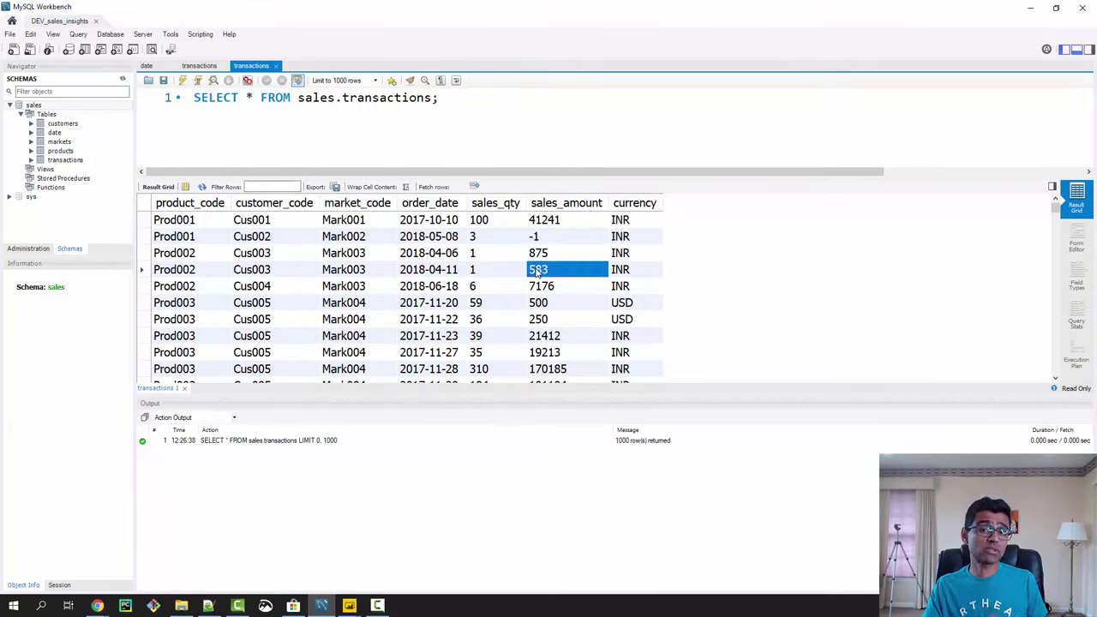
{"action": "left_click", "coordinate": [564, 238]}
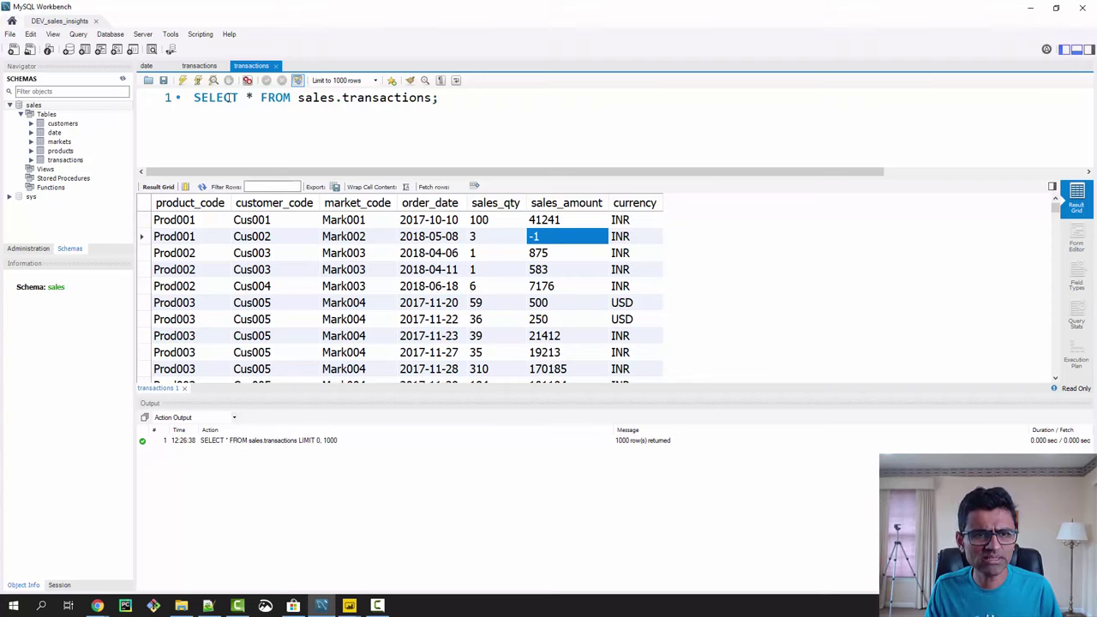
Add the condition "where sales_amount=-1" to the sales.transactions query and run it.
{"action": "left_click", "coordinate": [436, 98]}
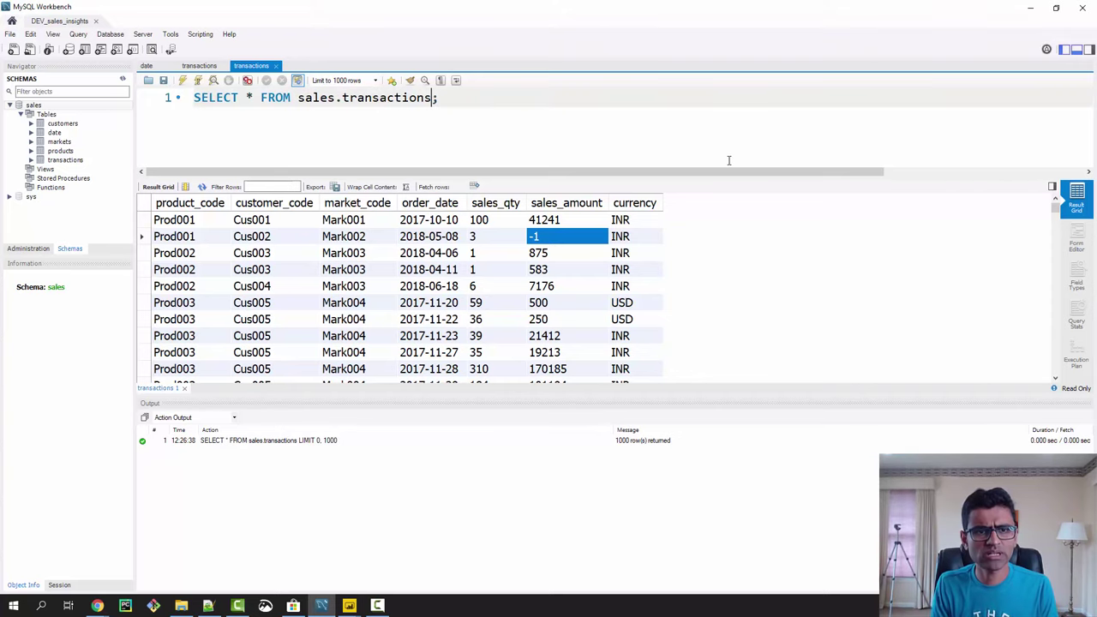
{"action": "type", "text": "where sl"}
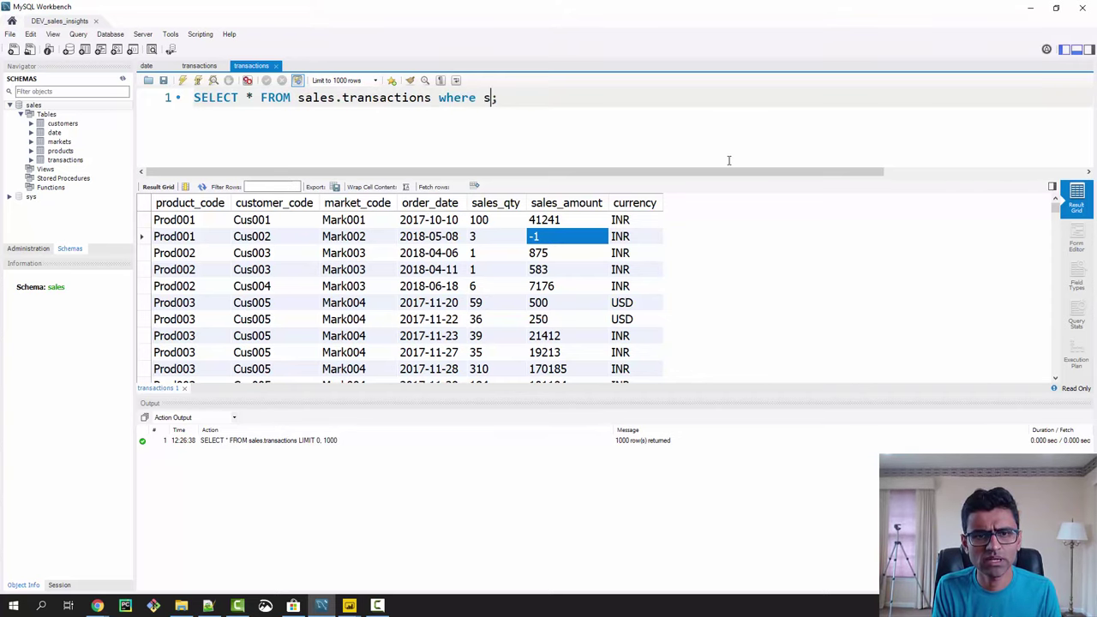
{"action": "type", "text": "ales_amoun"}
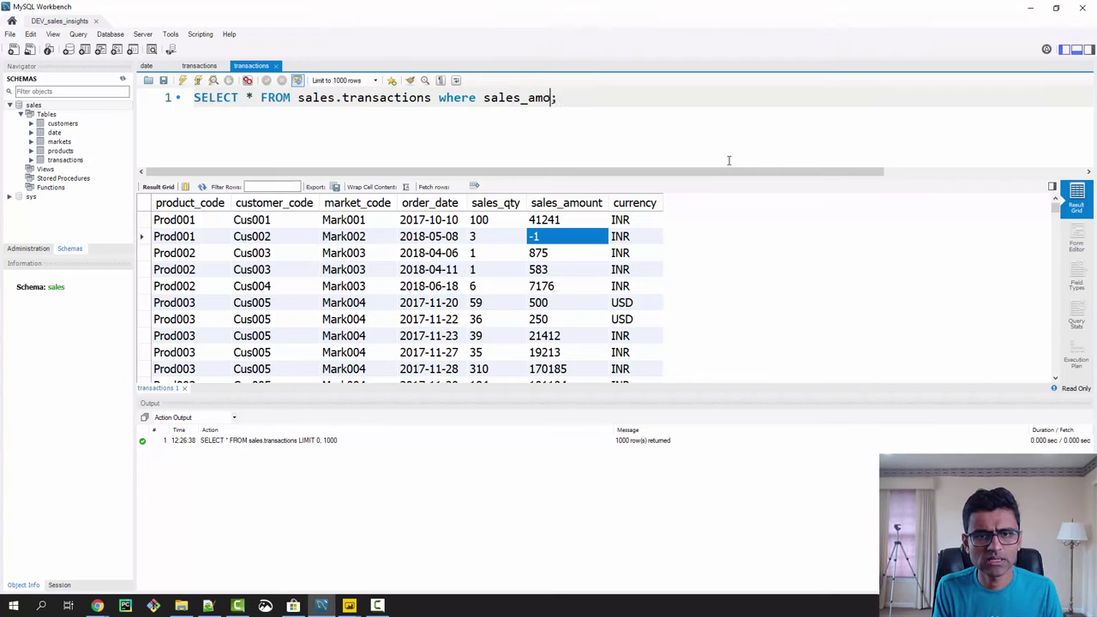
{"action": "type", "text": "t=-1"}
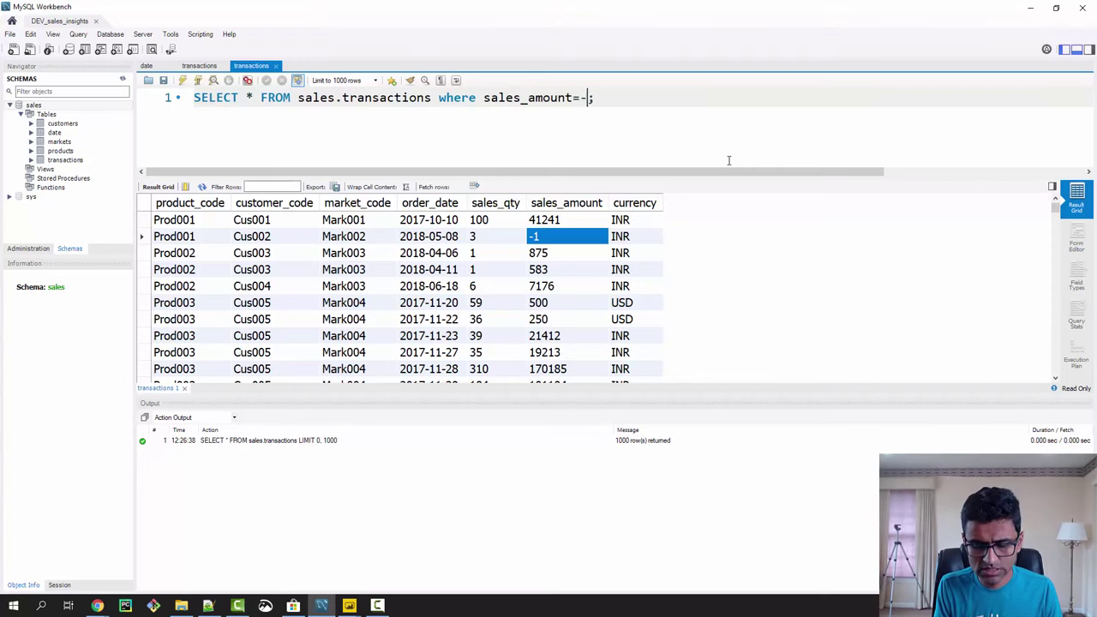
{"action": "key", "text": "ctrl+a"}
{"action": "left_click", "coordinate": [181, 80]}
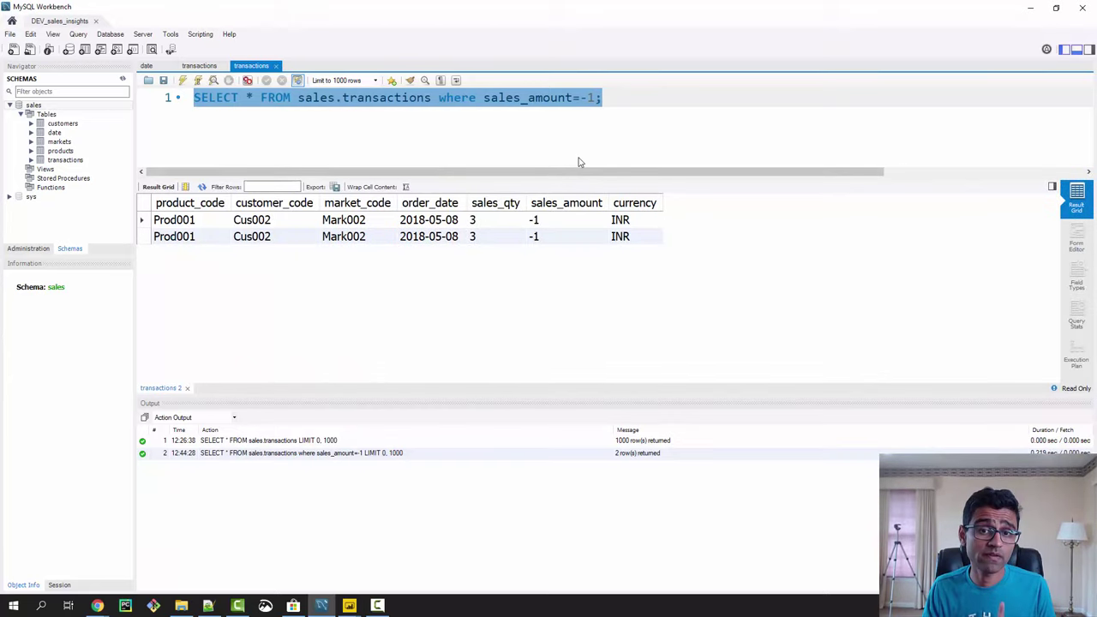
Change the query's condition to sales_amount<=0 and run it again.
{"action": "left_click", "coordinate": [589, 97]}
{"action": "key", "text": "BackSpace"}
{"action": "key", "text": "BackSpace"}
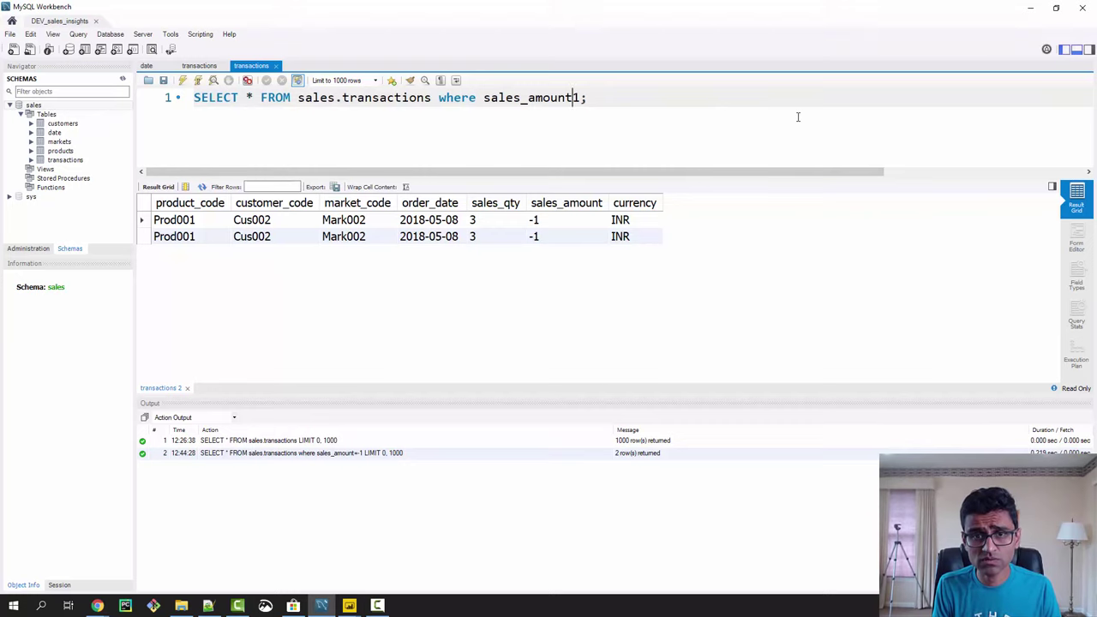
{"action": "type", "text": "<=0"}
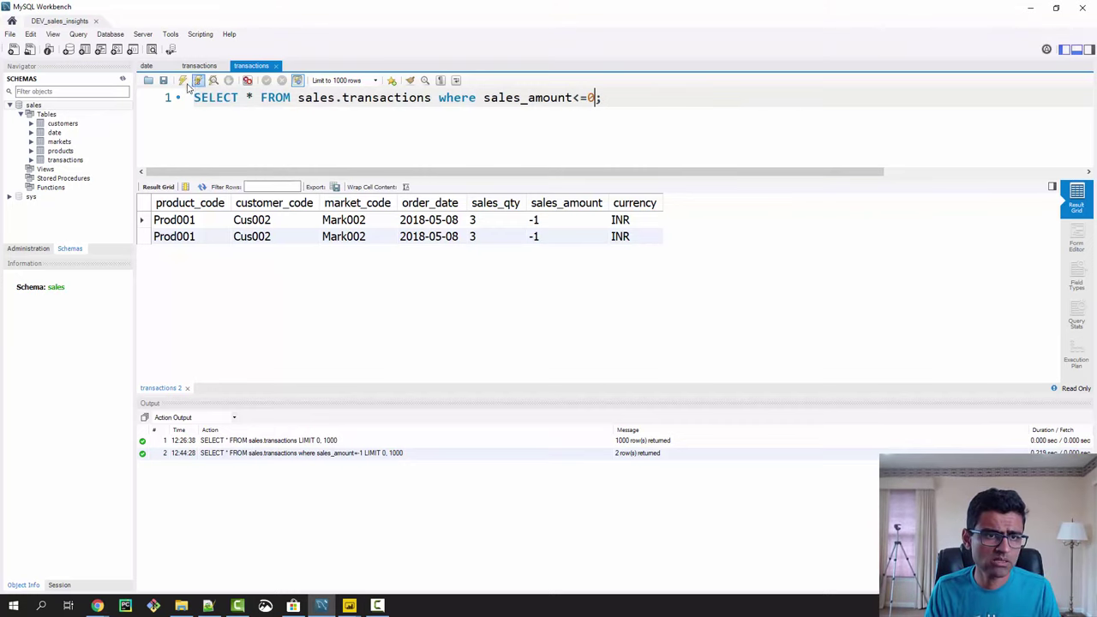
{"action": "left_click", "coordinate": [182, 81]}
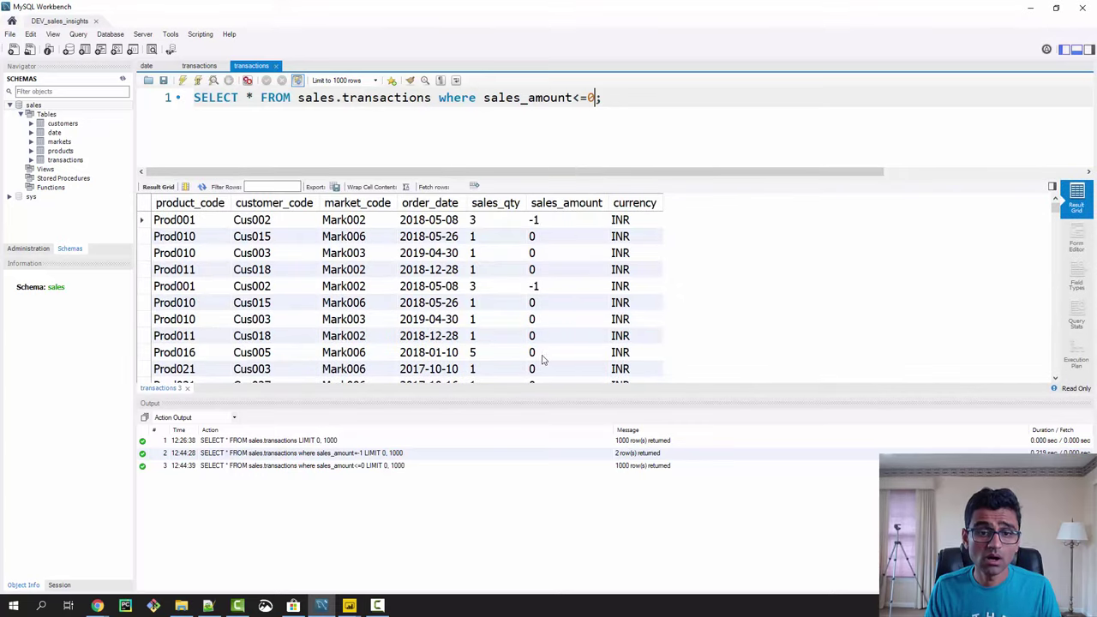
Examine the returned transactions, comparing their sales_qty and sales_amount values against the query condition.
{"action": "scroll", "coordinate": [549, 360], "scroll_direction": "down", "scroll_amount": 5}
{"action": "scroll", "coordinate": [541, 364], "scroll_direction": "down", "scroll_amount": 10}
{"action": "scroll", "coordinate": [542, 365], "scroll_direction": "up", "scroll_amount": 3}
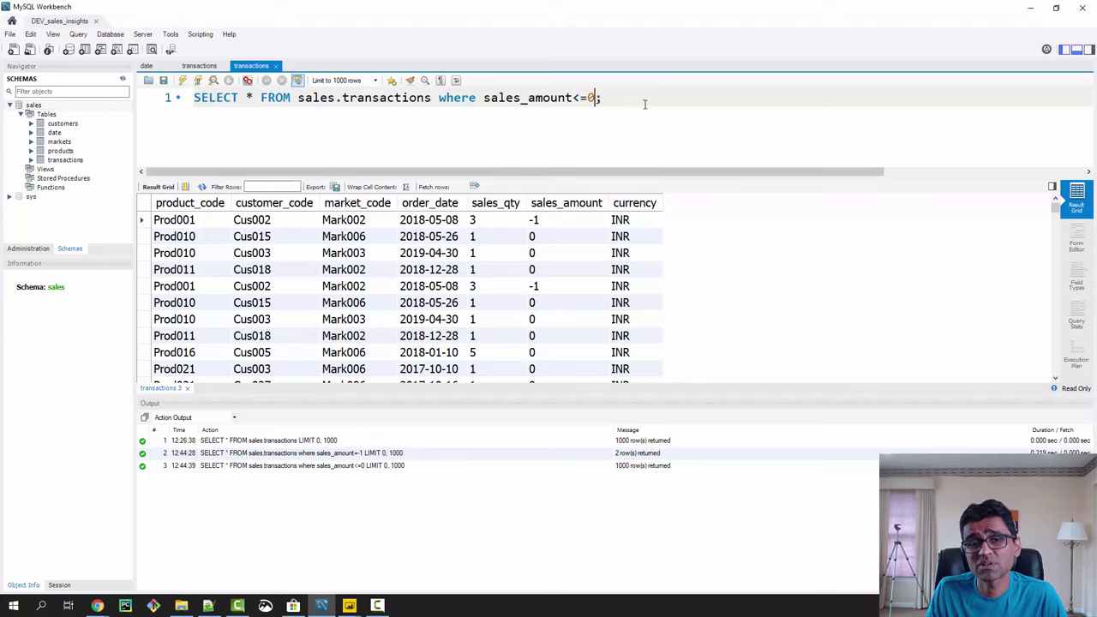
{"action": "left_click", "coordinate": [474, 270]}
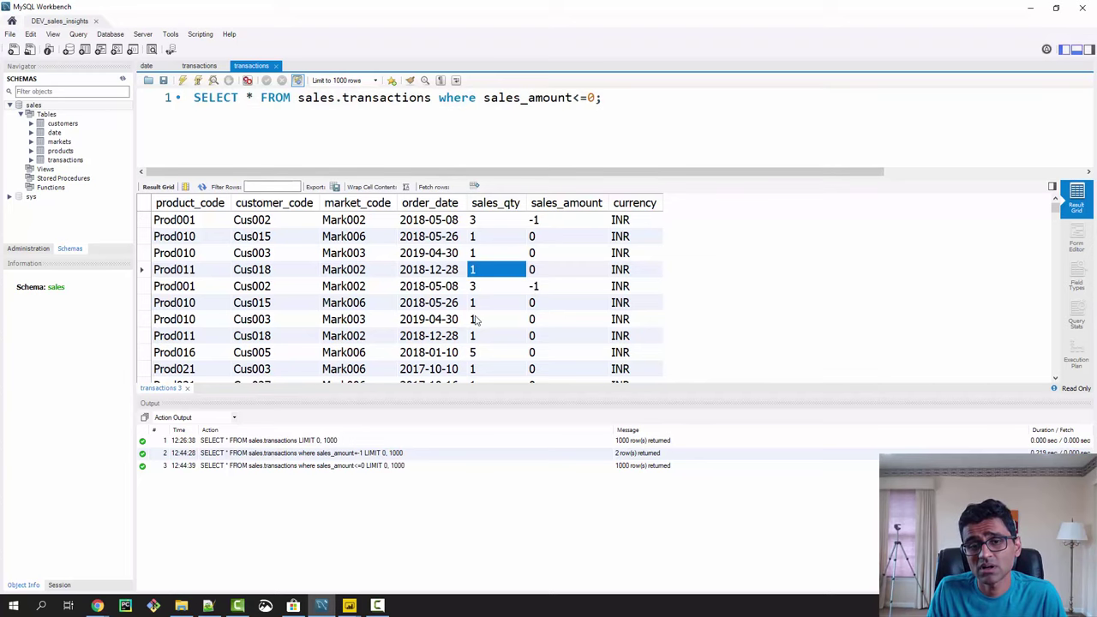
{"action": "scroll", "coordinate": [478, 320], "scroll_direction": "down", "scroll_amount": 1}
{"action": "left_click", "coordinate": [477, 305]}
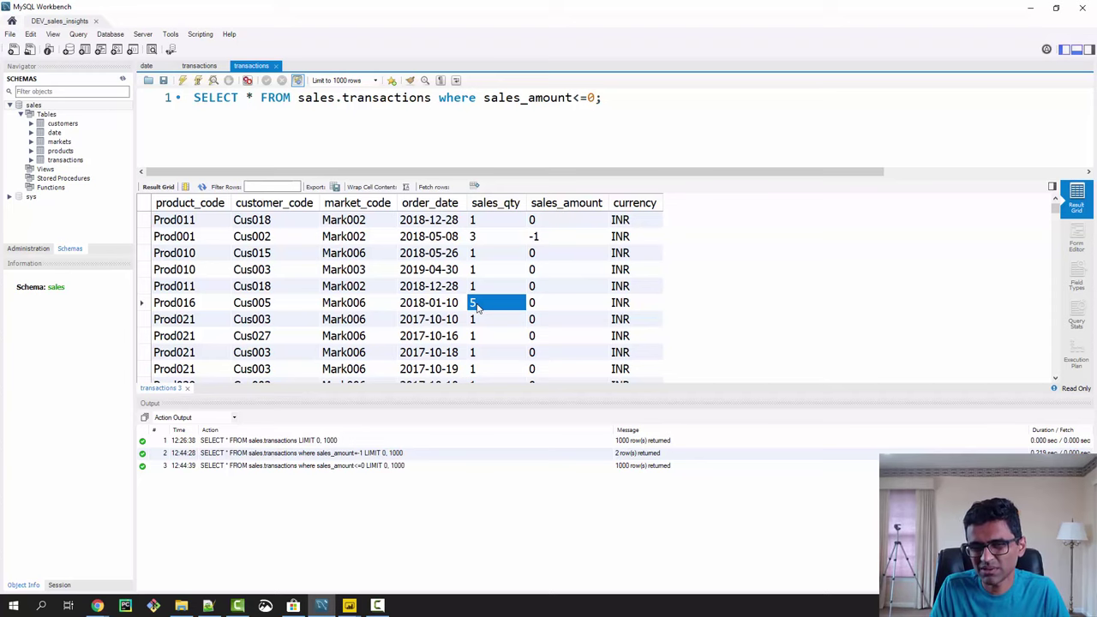
{"action": "left_click", "coordinate": [629, 102]}
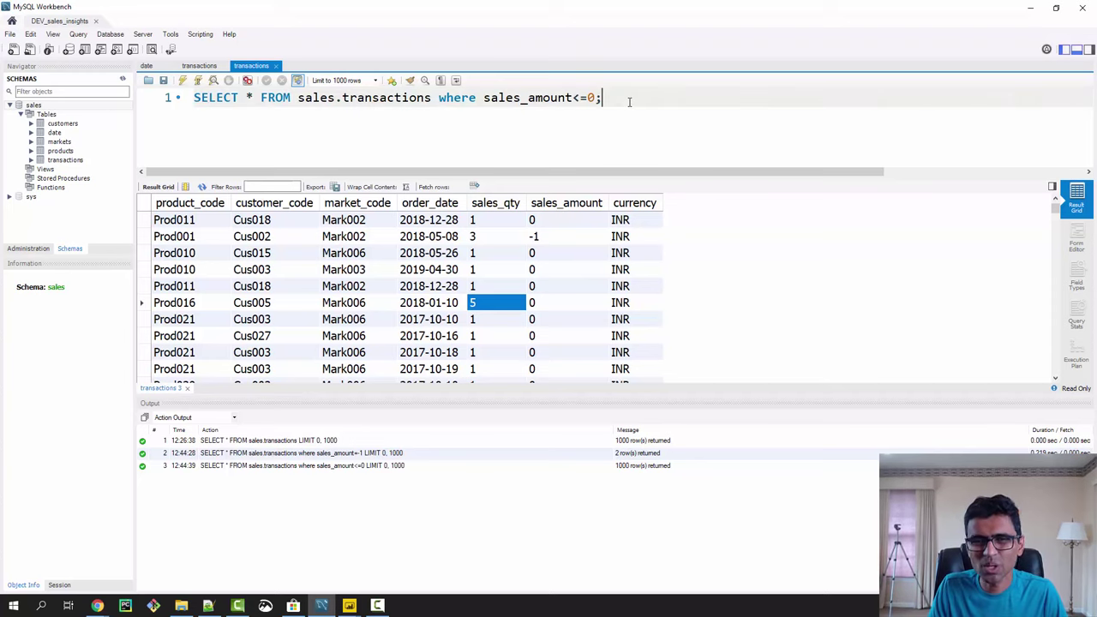
{"action": "key", "text": "ctrl+a"}
{"action": "left_click", "coordinate": [627, 102]}
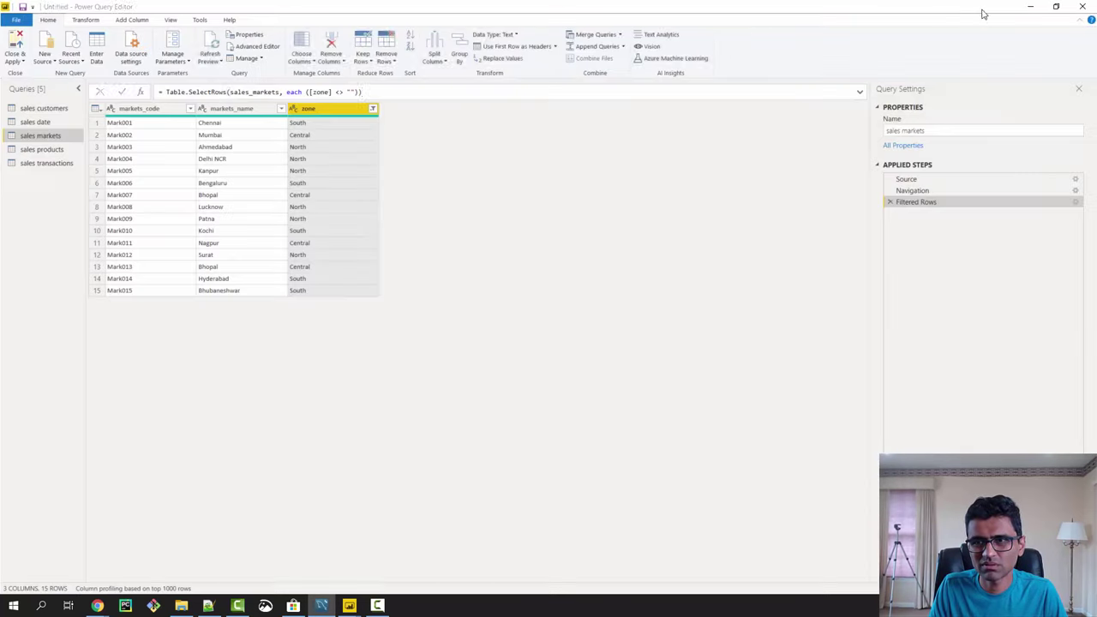
Return to the Power Query Editor and filter sales_amount in sales transactions to exclude -1 and 0.
{"action": "left_click", "coordinate": [1030, 7]}
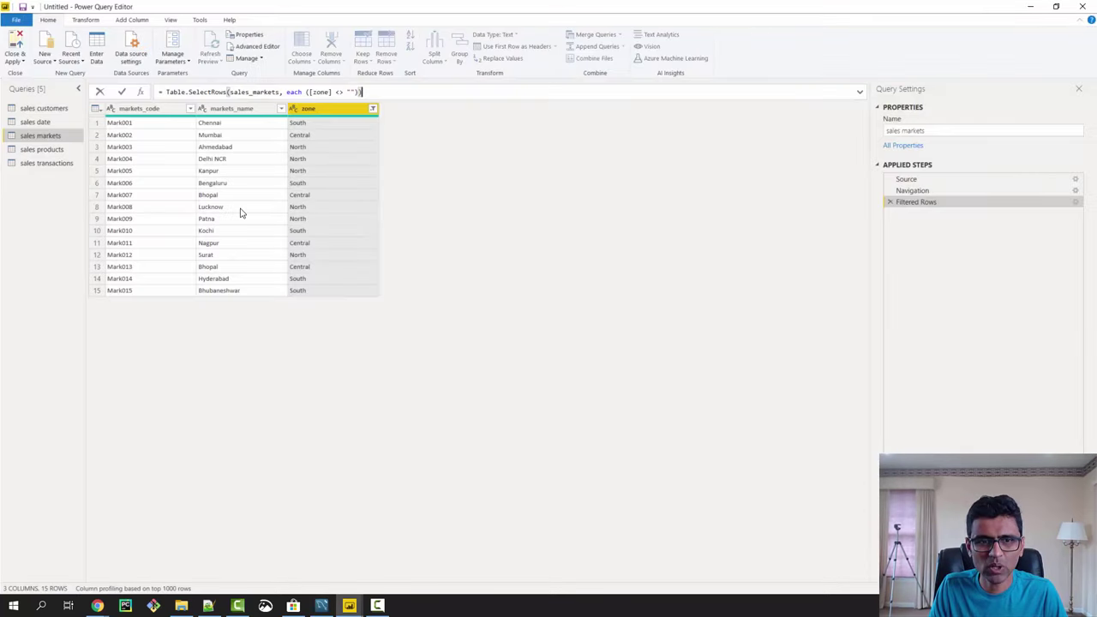
{"action": "left_click", "coordinate": [34, 168]}
{"action": "left_click", "coordinate": [40, 165]}
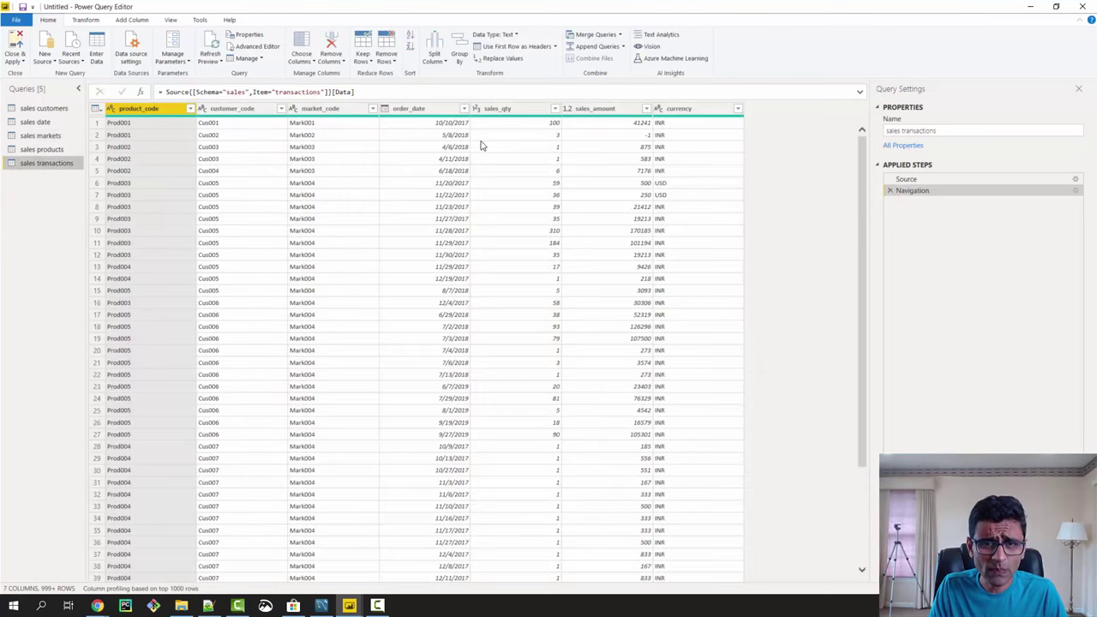
{"action": "left_click", "coordinate": [555, 109]}
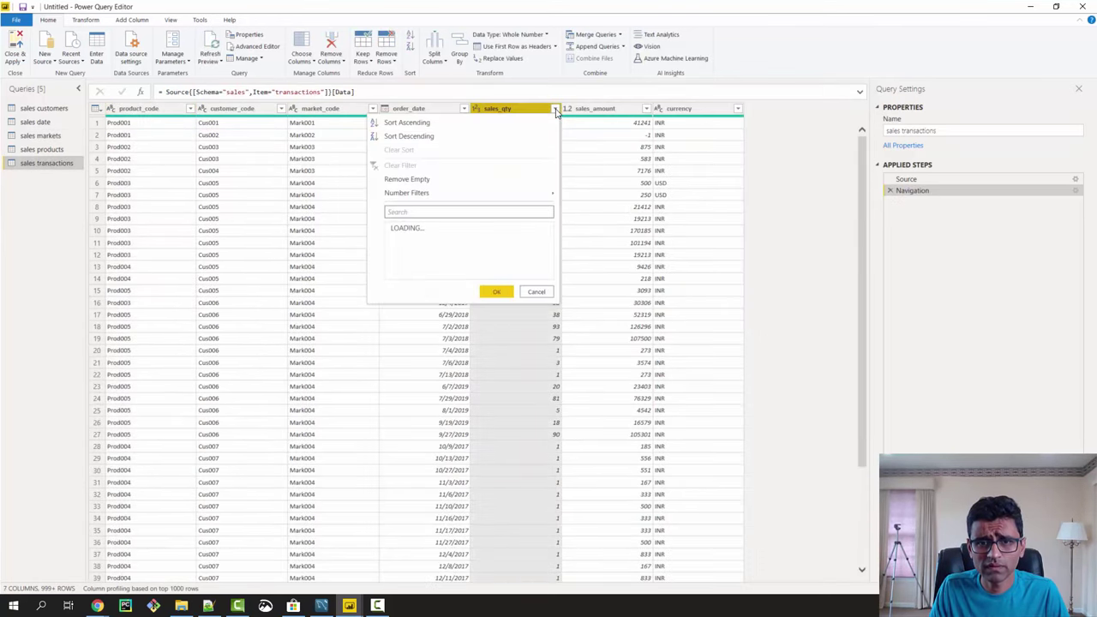
{"action": "left_click", "coordinate": [647, 110]}
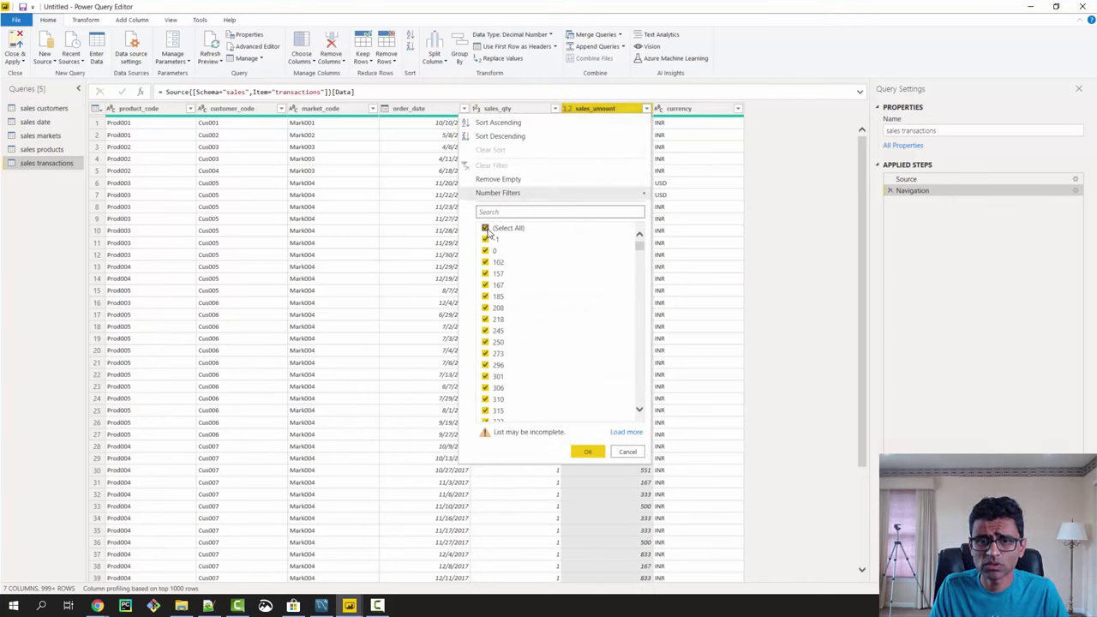
{"action": "left_click", "coordinate": [485, 240]}
{"action": "left_click", "coordinate": [485, 250]}
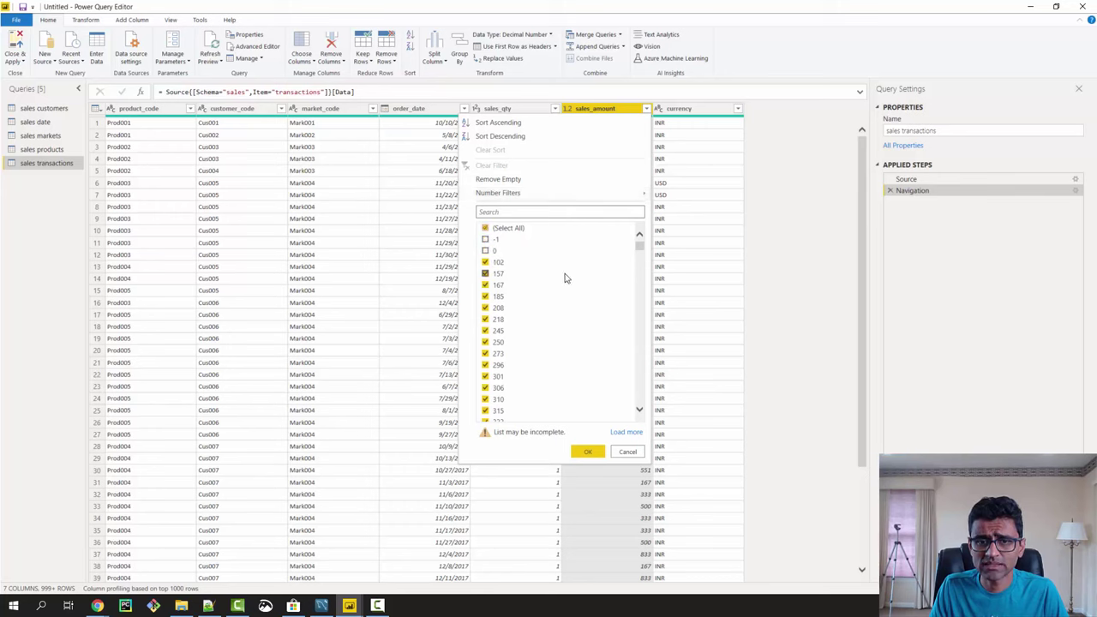
{"action": "left_click", "coordinate": [587, 452]}
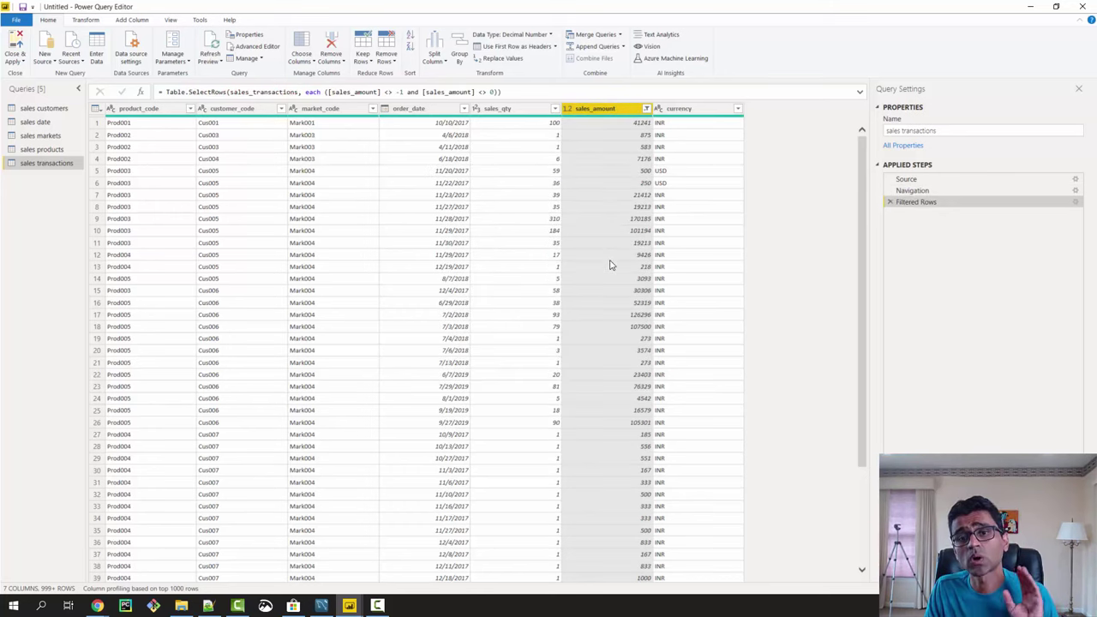
Review the Source, Navigation and Filtered Rows steps of sales transactions, and highlight the condition in the filter formula.
{"action": "left_click", "coordinate": [924, 181]}
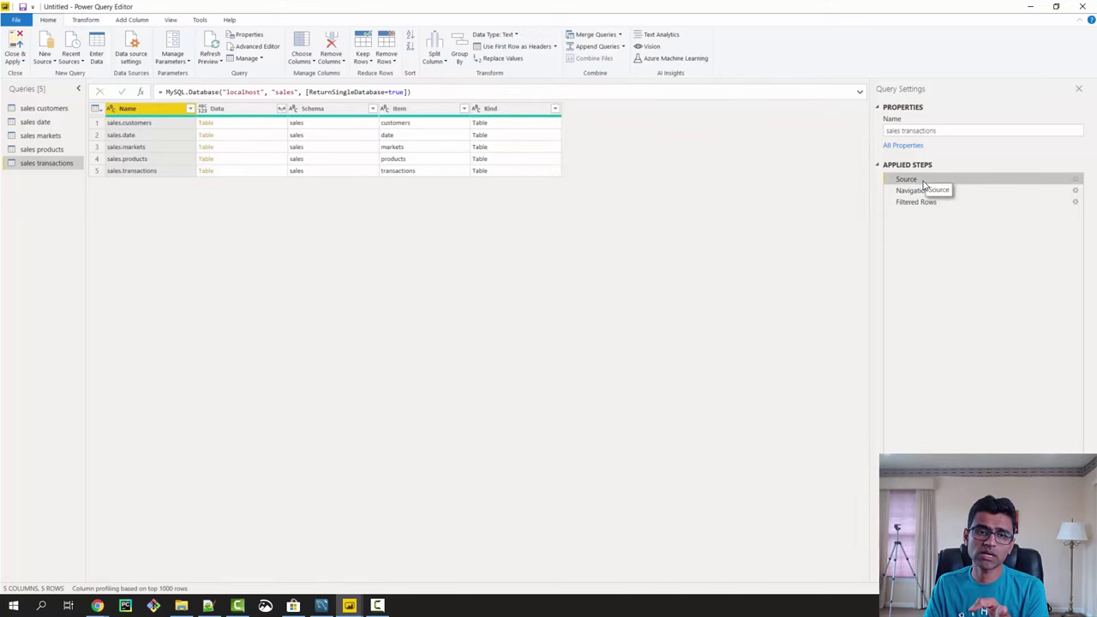
{"action": "left_click", "coordinate": [925, 192]}
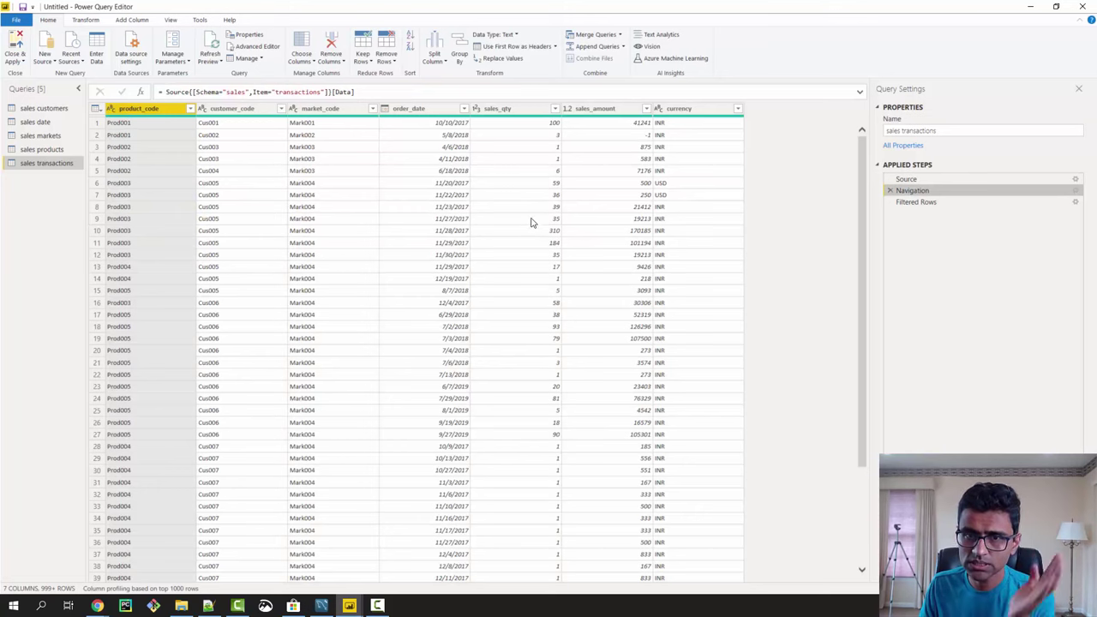
{"action": "left_click", "coordinate": [645, 138]}
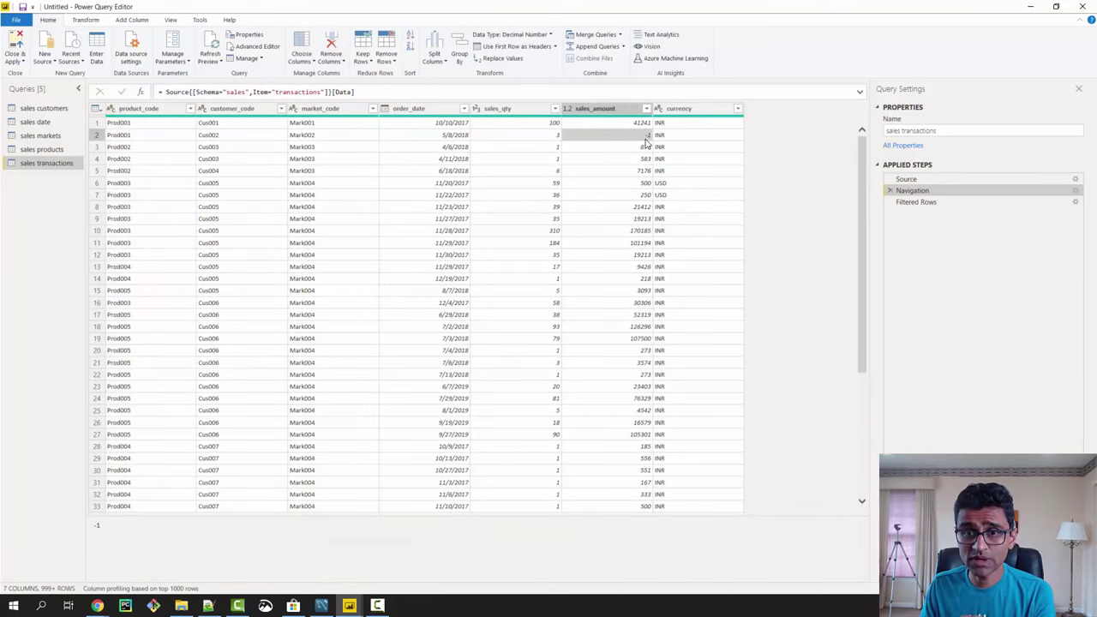
{"action": "left_click", "coordinate": [919, 204]}
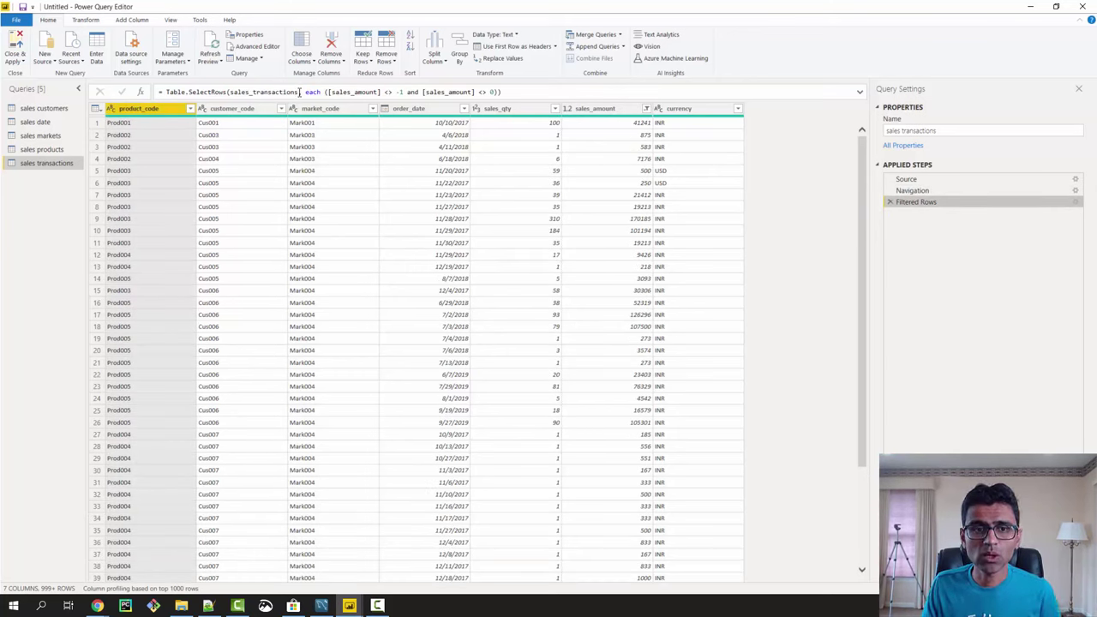
{"action": "left_click_drag", "start_coordinate": [300, 92], "coordinate": [517, 96]}
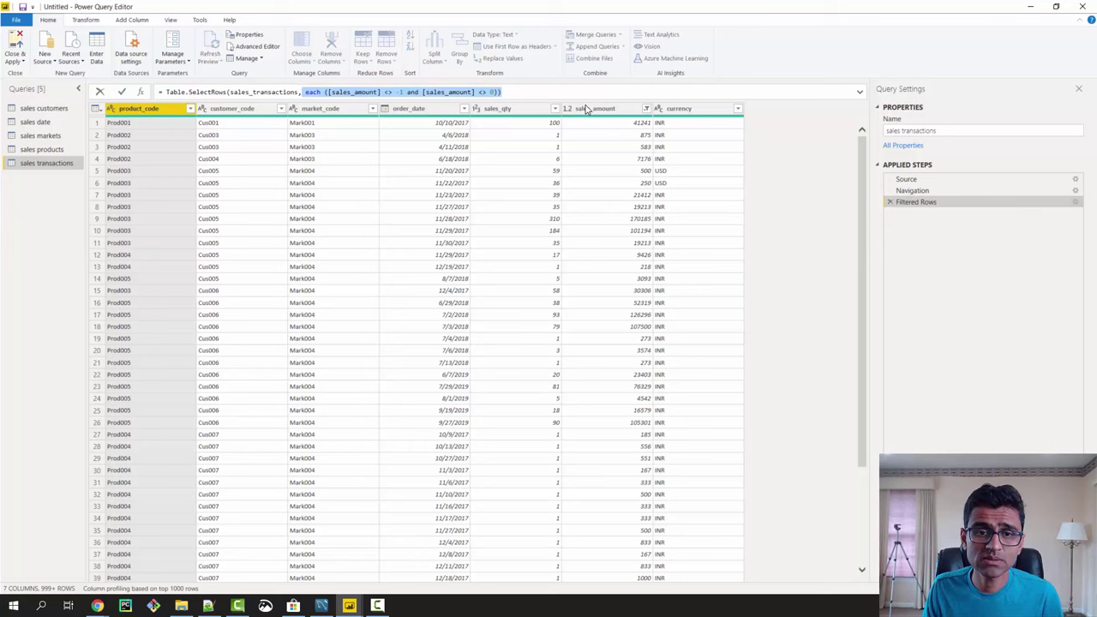
Check the sales_amount conditions in the Filtered Rows formula of sales transactions and confirm the formula.
{"action": "left_click", "coordinate": [516, 95]}
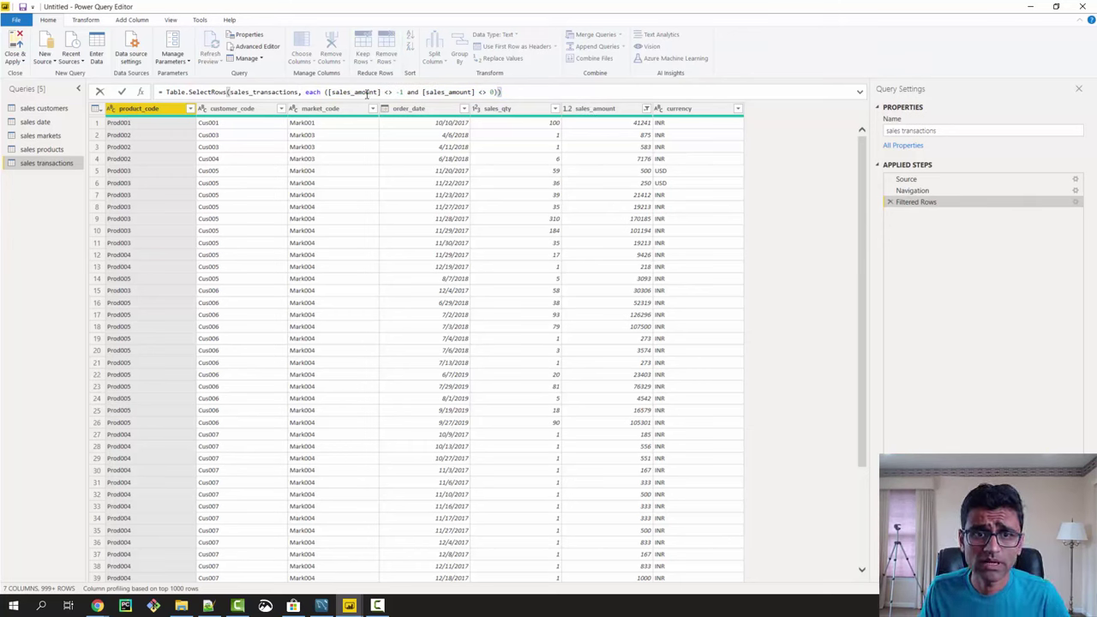
{"action": "left_click", "coordinate": [492, 93]}
{"action": "left_click", "coordinate": [523, 94]}
{"action": "type", "text": ")"}
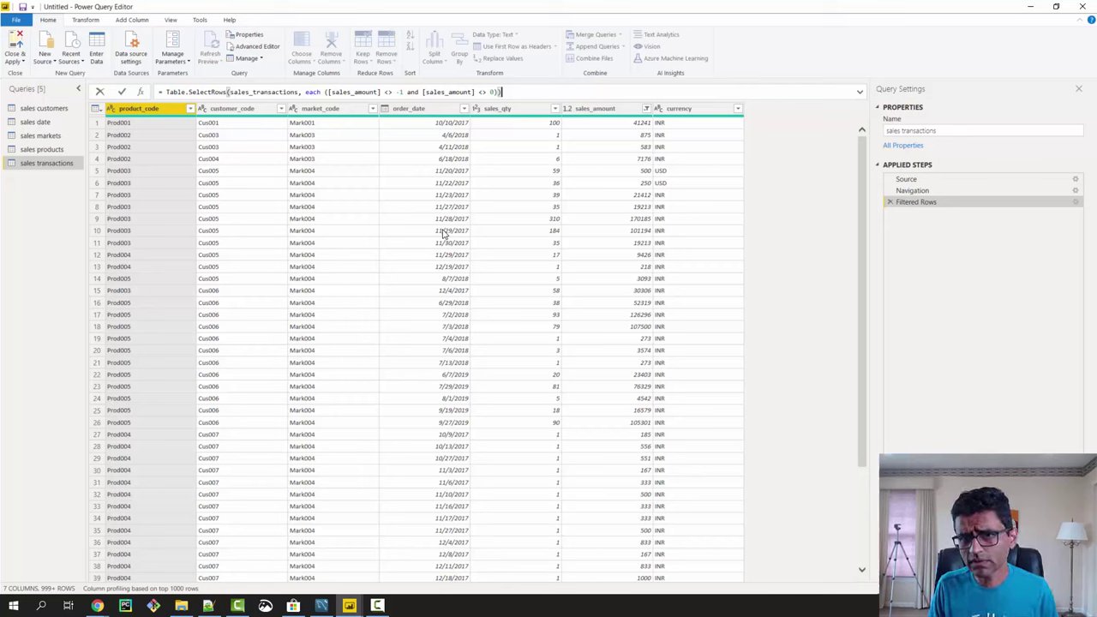
{"action": "key", "text": "Return"}
Examine the currency and sales_amount values of the USD transactions and compare them with the neighbouring INR row.
{"action": "left_click", "coordinate": [666, 176]}
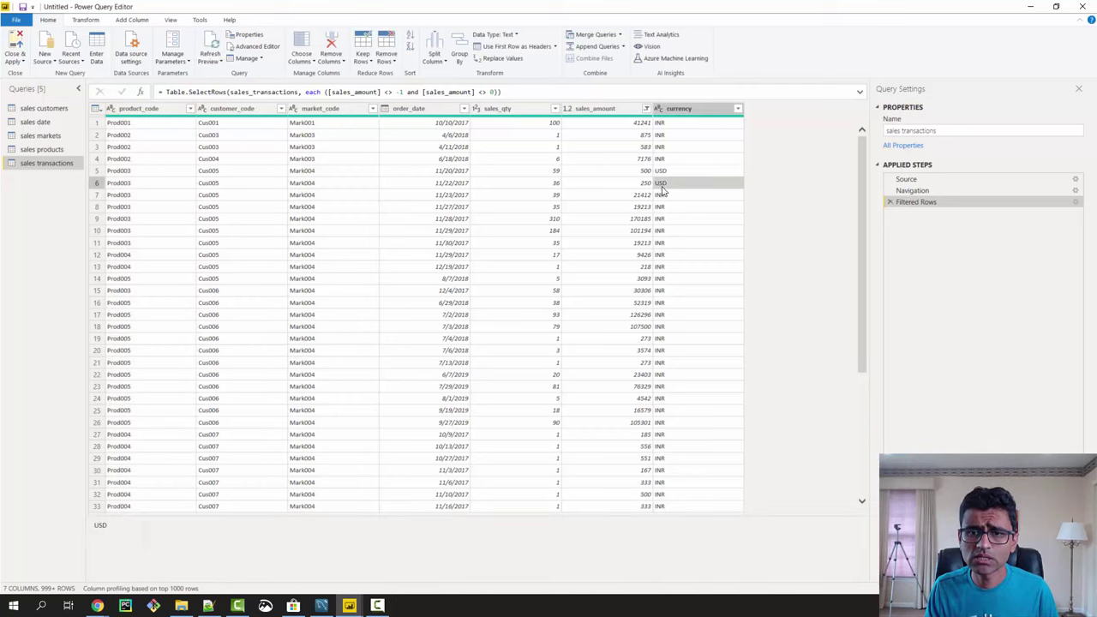
{"action": "left_click", "coordinate": [648, 178]}
{"action": "left_click", "coordinate": [666, 178]}
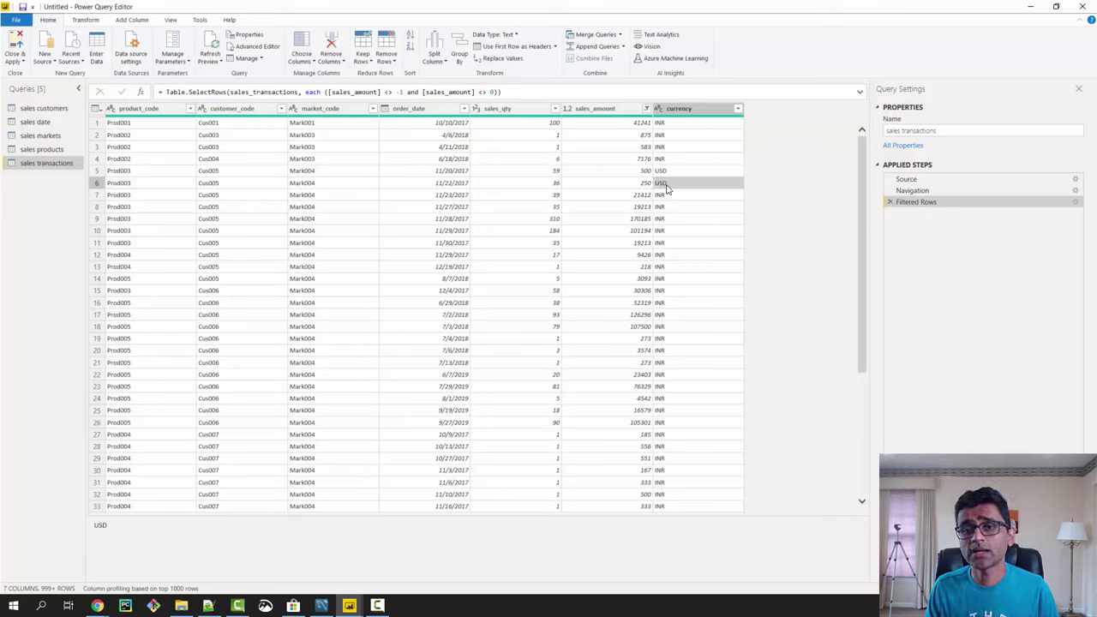
{"action": "left_click", "coordinate": [630, 177]}
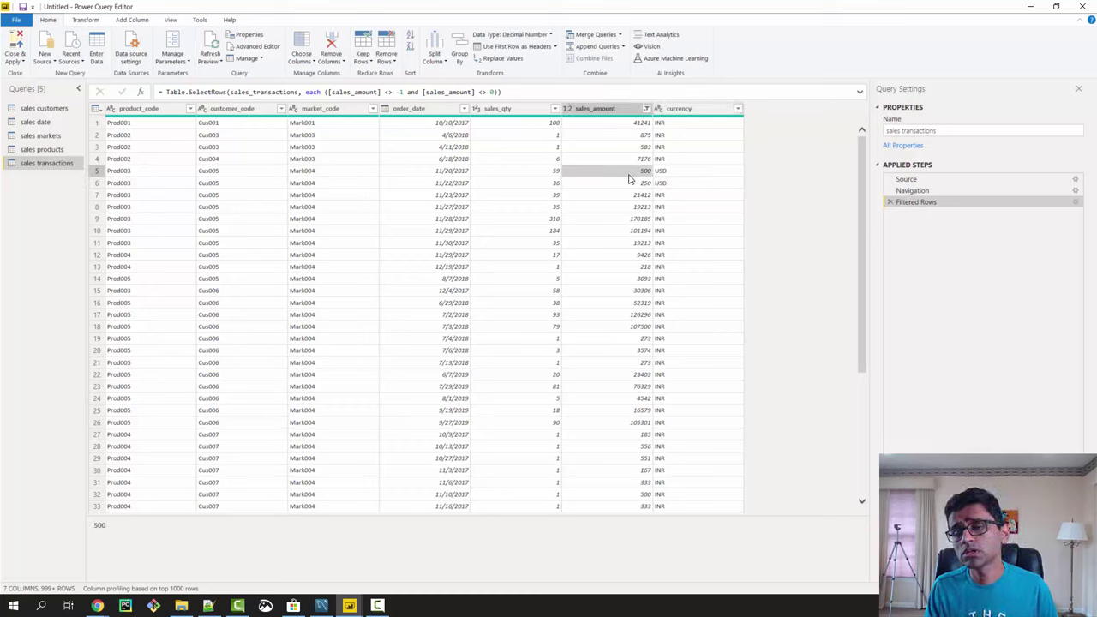
{"action": "left_click", "coordinate": [632, 184]}
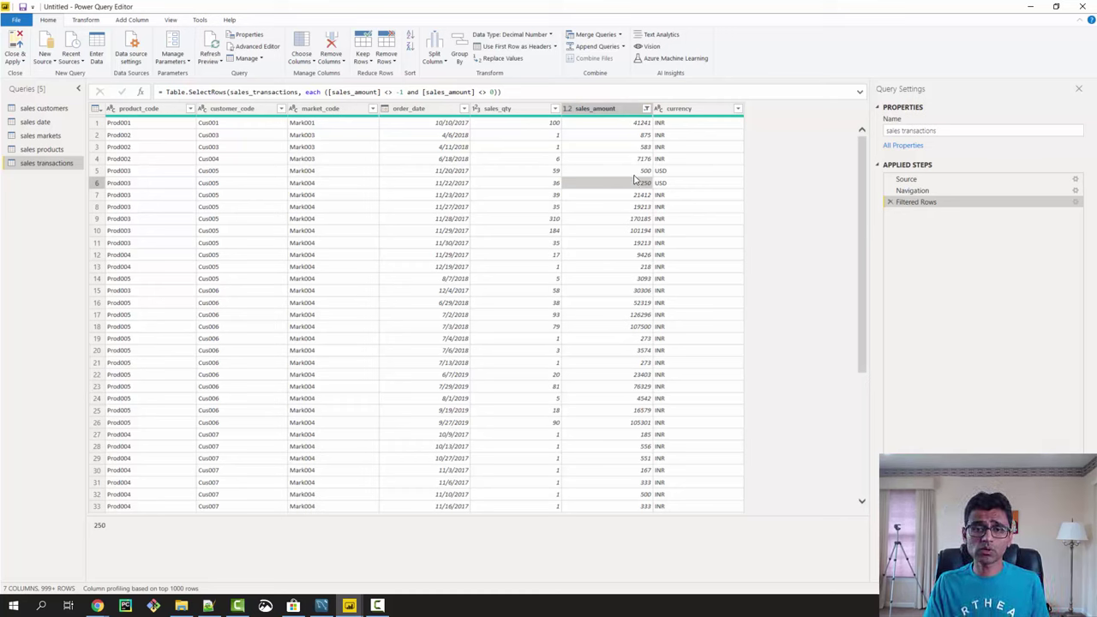
{"action": "left_click", "coordinate": [637, 171]}
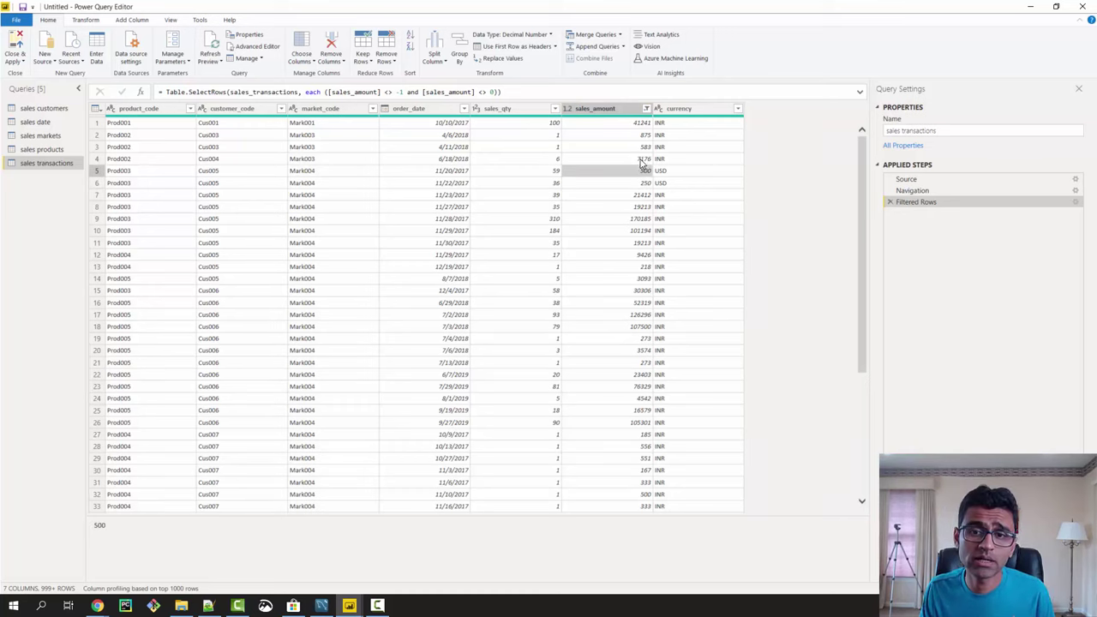
{"action": "left_click", "coordinate": [642, 159]}
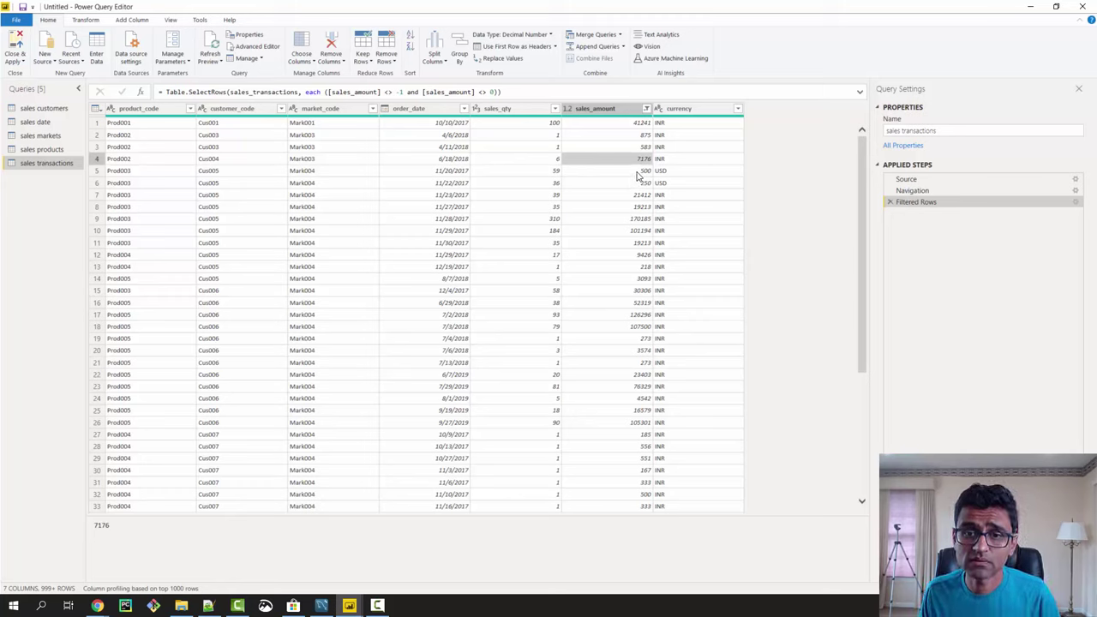
{"action": "left_click", "coordinate": [637, 174]}
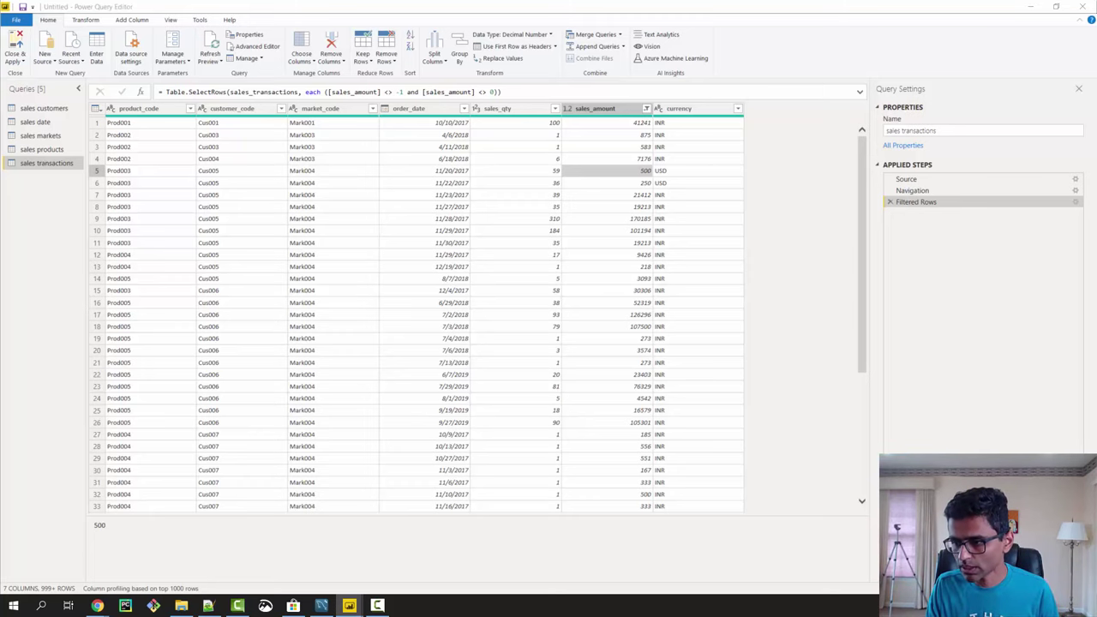
Switch to Chrome and find the norm_amount column formula in the README of the 1_SalesInsights GitHub project.
{"action": "key", "text": "alt+Tab"}
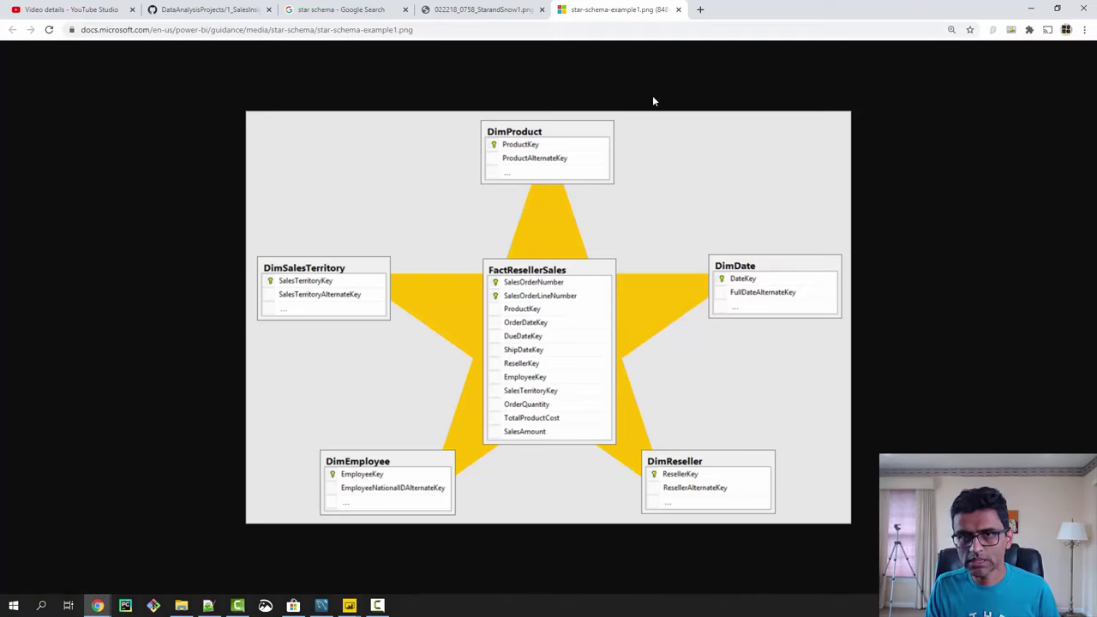
{"action": "left_click", "coordinate": [200, 10]}
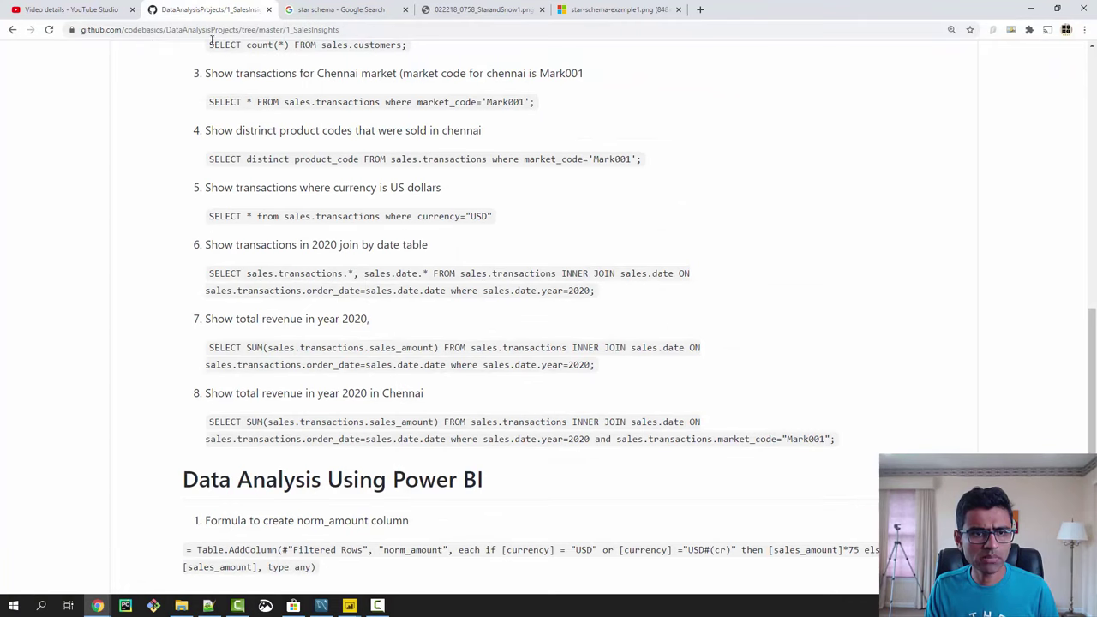
{"action": "scroll", "coordinate": [351, 350], "scroll_direction": "down", "scroll_amount": 1}
{"action": "scroll", "coordinate": [352, 353], "scroll_direction": "up", "scroll_amount": 15}
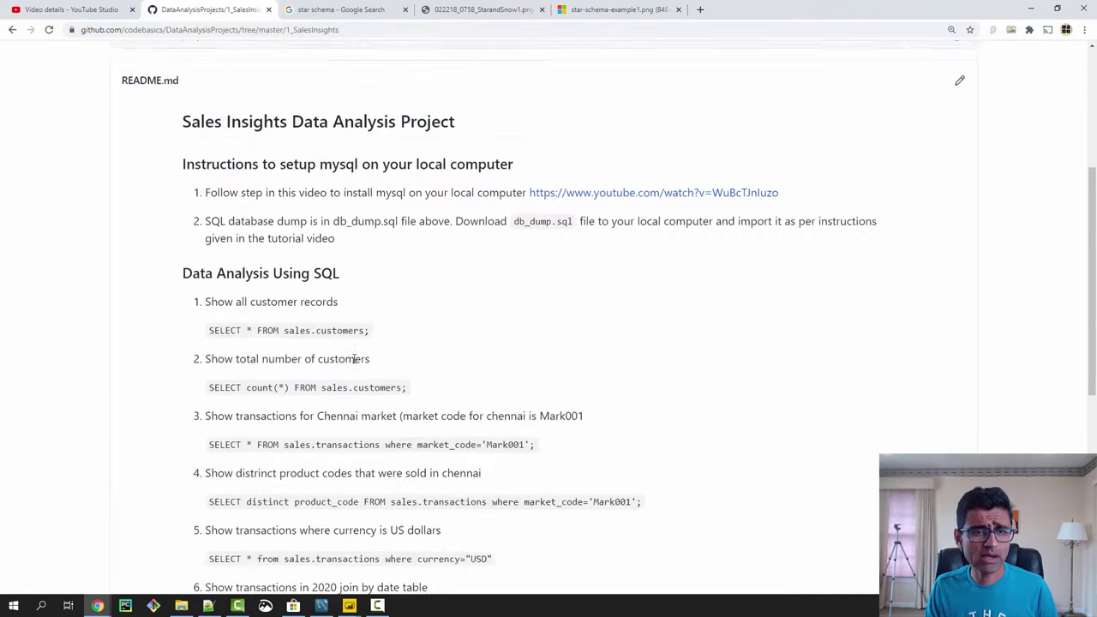
{"action": "scroll", "coordinate": [358, 364], "scroll_direction": "down", "scroll_amount": 2}
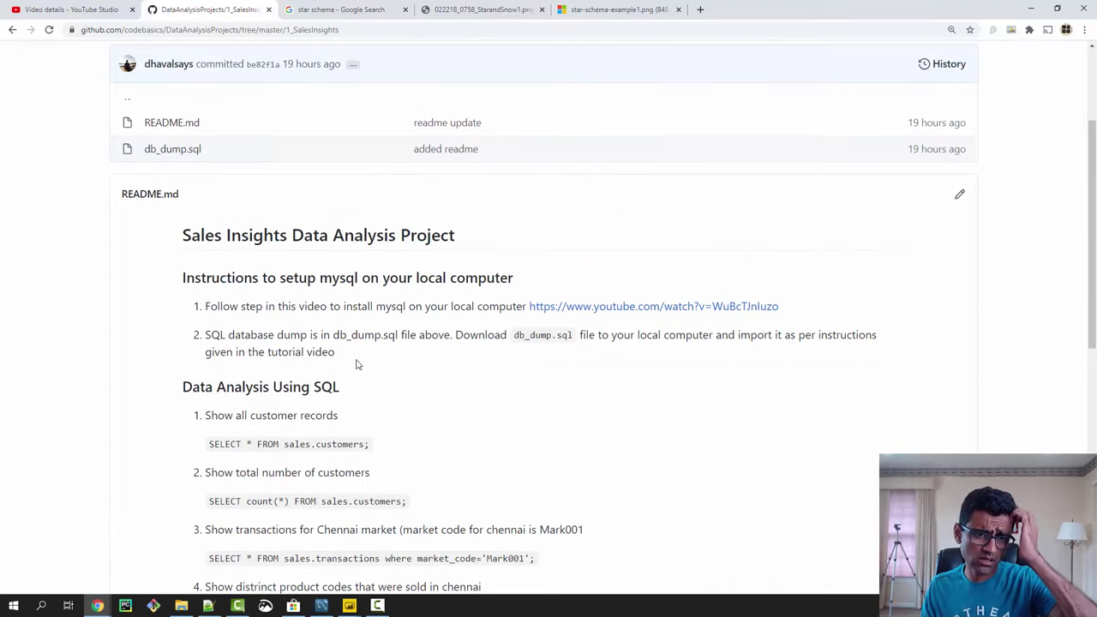
{"action": "scroll", "coordinate": [360, 367], "scroll_direction": "down", "scroll_amount": 6}
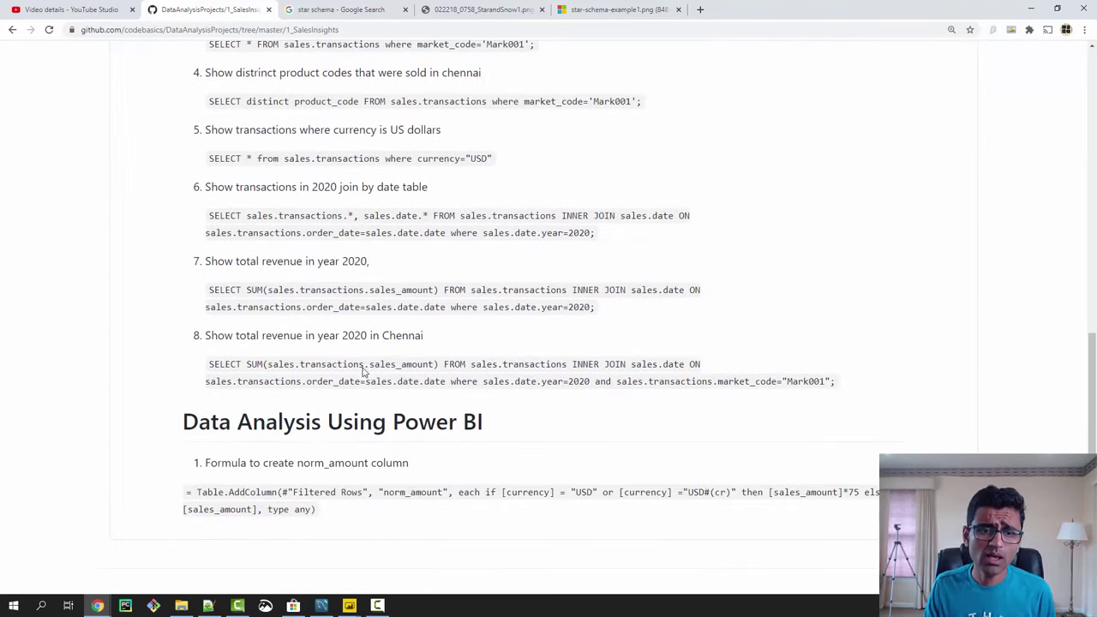
{"action": "mouse_move", "coordinate": [187, 493]}
{"action": "left_mouse_down"}
{"action": "mouse_move", "coordinate": [368, 513]}
{"action": "mouse_move", "coordinate": [171, 486]}
{"action": "left_mouse_up"}
{"action": "left_click", "coordinate": [374, 518]}
{"action": "left_click", "coordinate": [338, 503]}
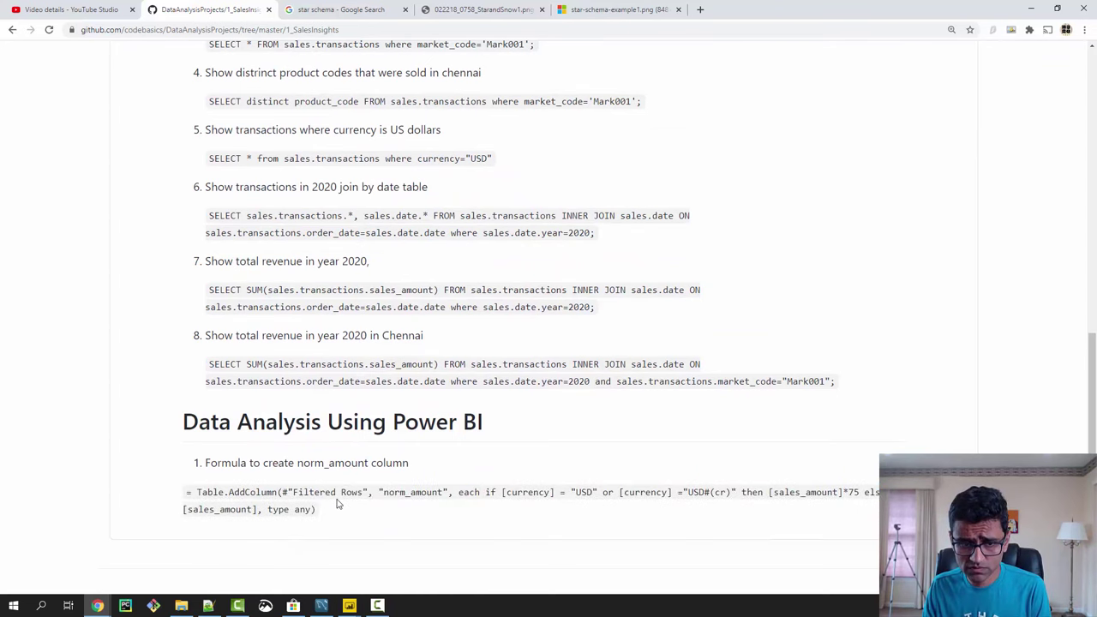
Return to the Power Query Editor and start a new conditional column on sales transactions.
{"action": "key", "text": "alt+Tab"}
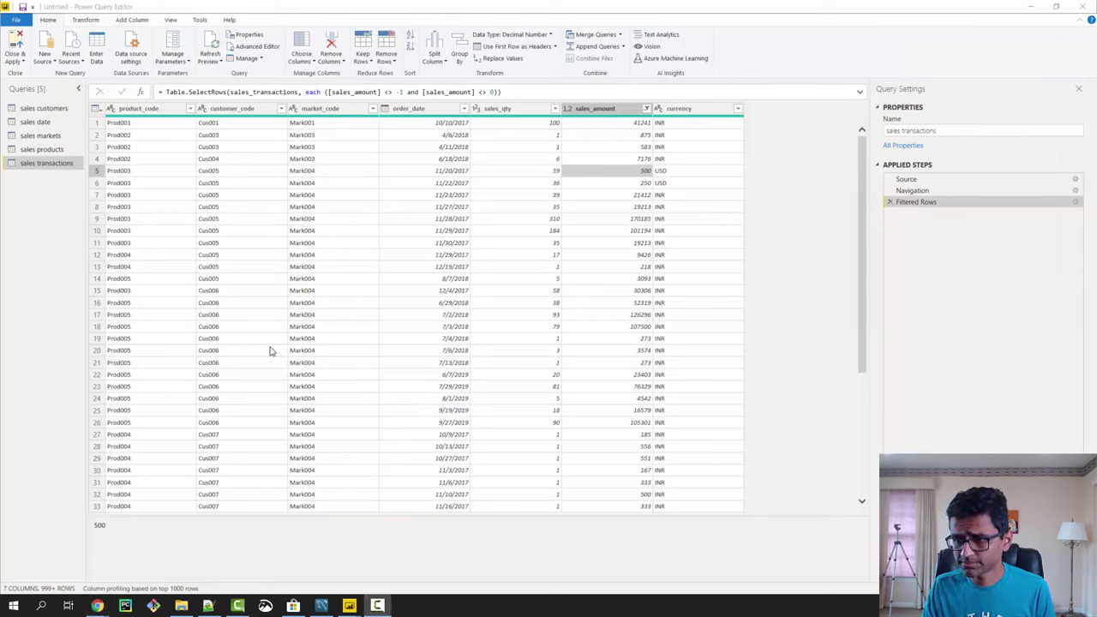
{"action": "key", "text": "alt+Tab"}
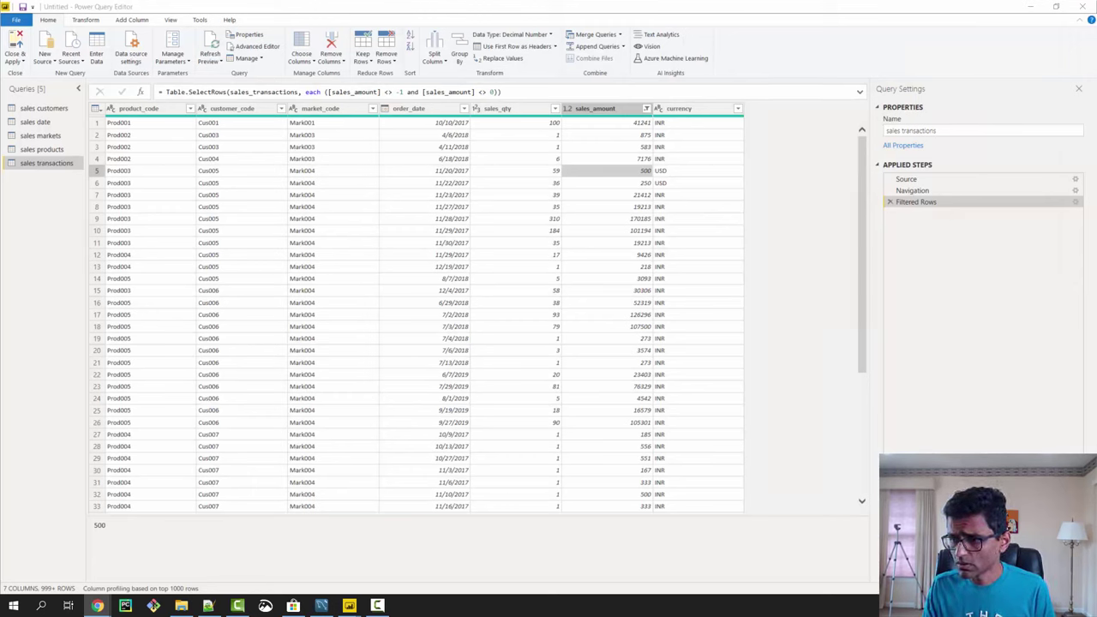
{"action": "key", "text": "alt+Tab"}
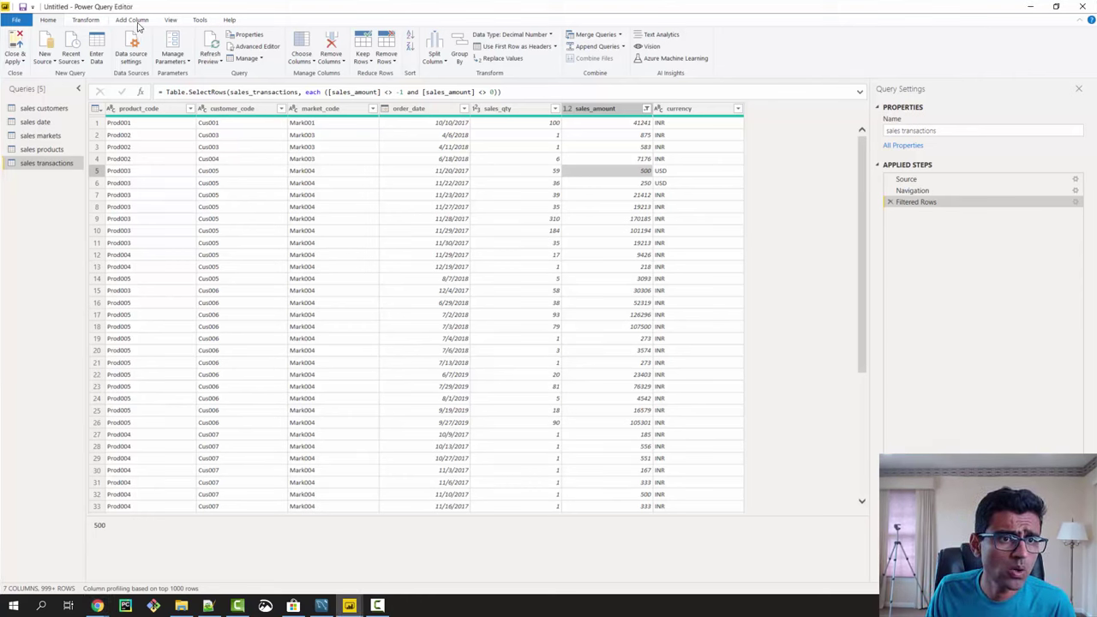
{"action": "left_click", "coordinate": [133, 19]}
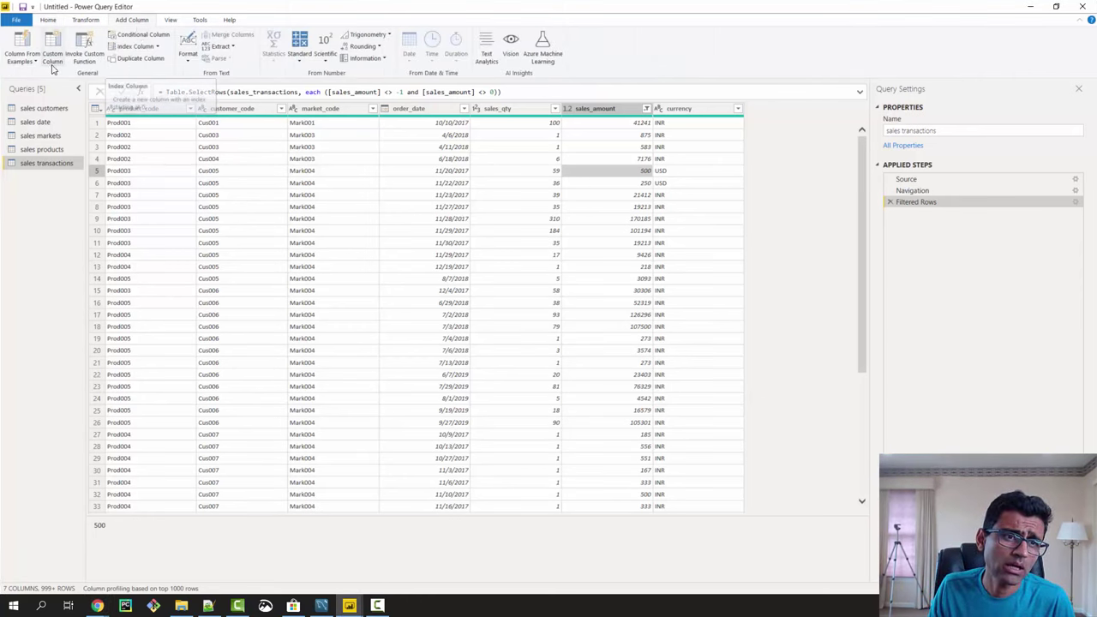
{"action": "left_click", "coordinate": [148, 38]}
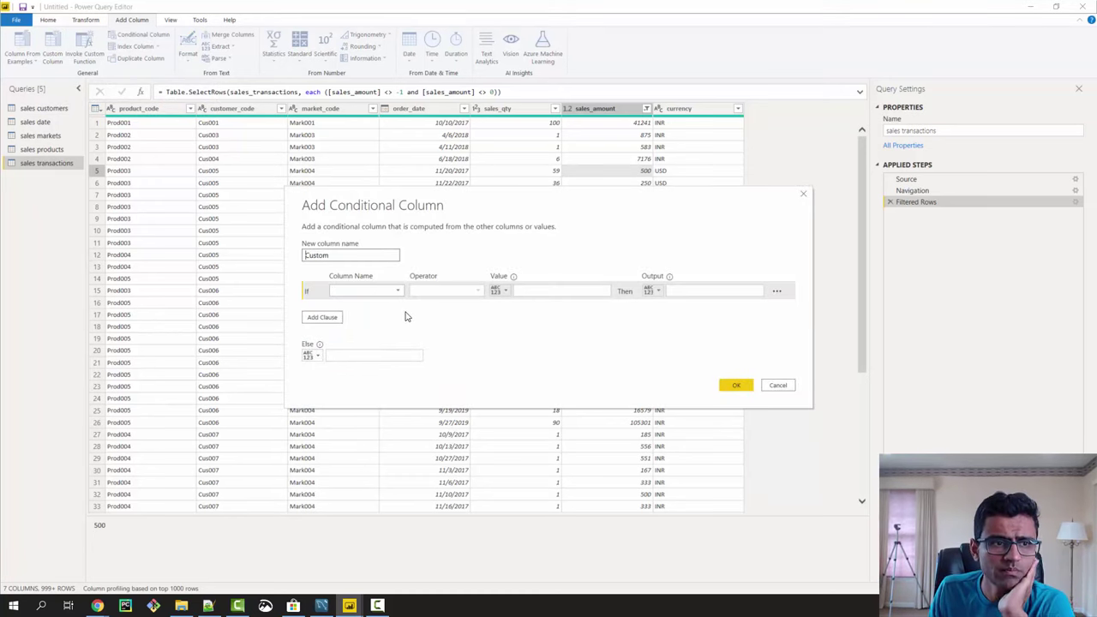
{"action": "double_click", "coordinate": [332, 257]}
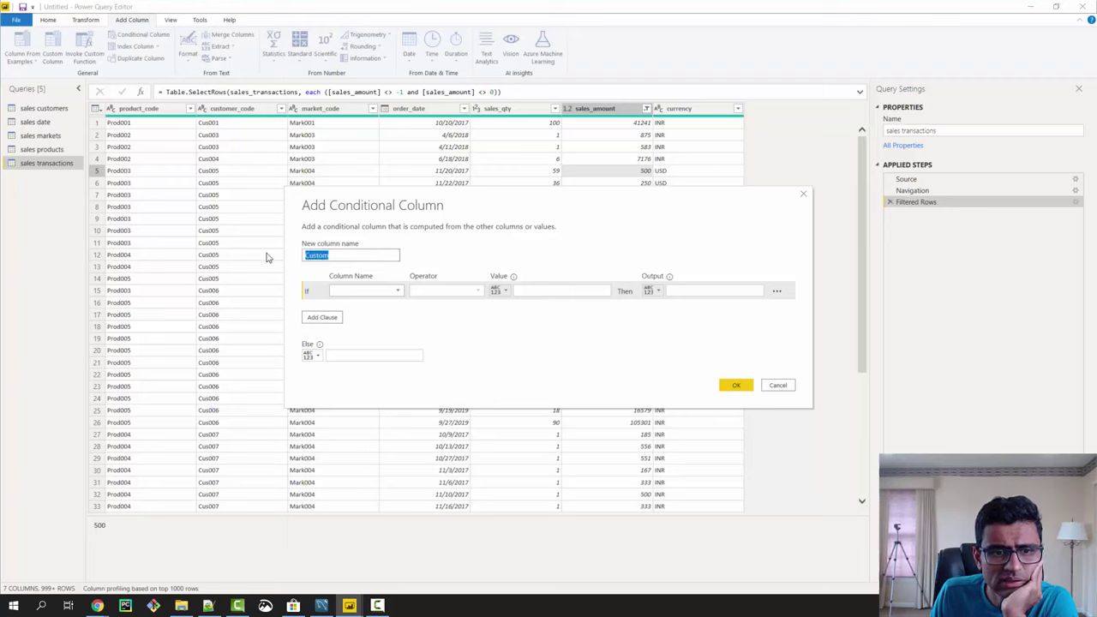
{"action": "left_click", "coordinate": [351, 254]}
{"action": "double_click", "coordinate": [351, 255]}
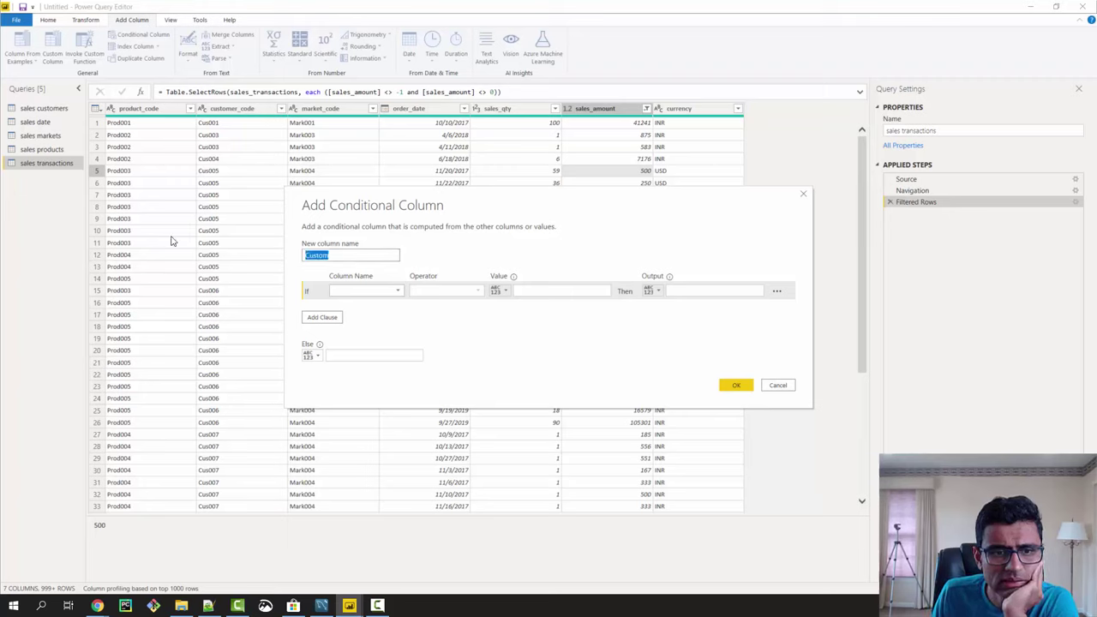
Define the conditional column to output 1 when currency equals USD, keeping the name Custom, and create it.
{"action": "left_click", "coordinate": [390, 292]}
{"action": "left_click", "coordinate": [390, 291]}
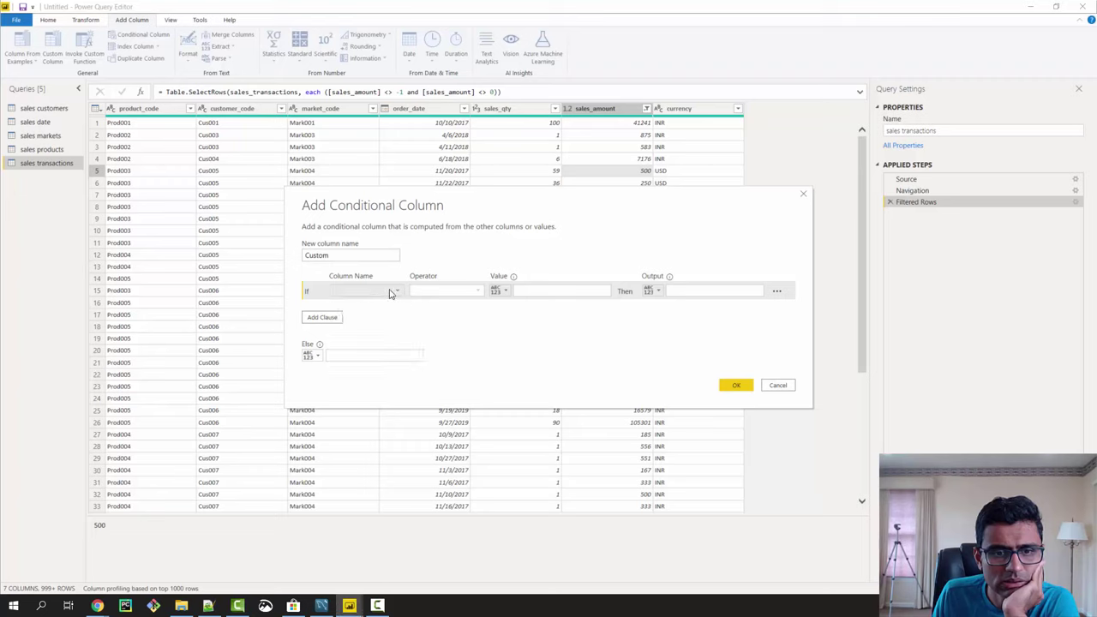
{"action": "left_click", "coordinate": [392, 292]}
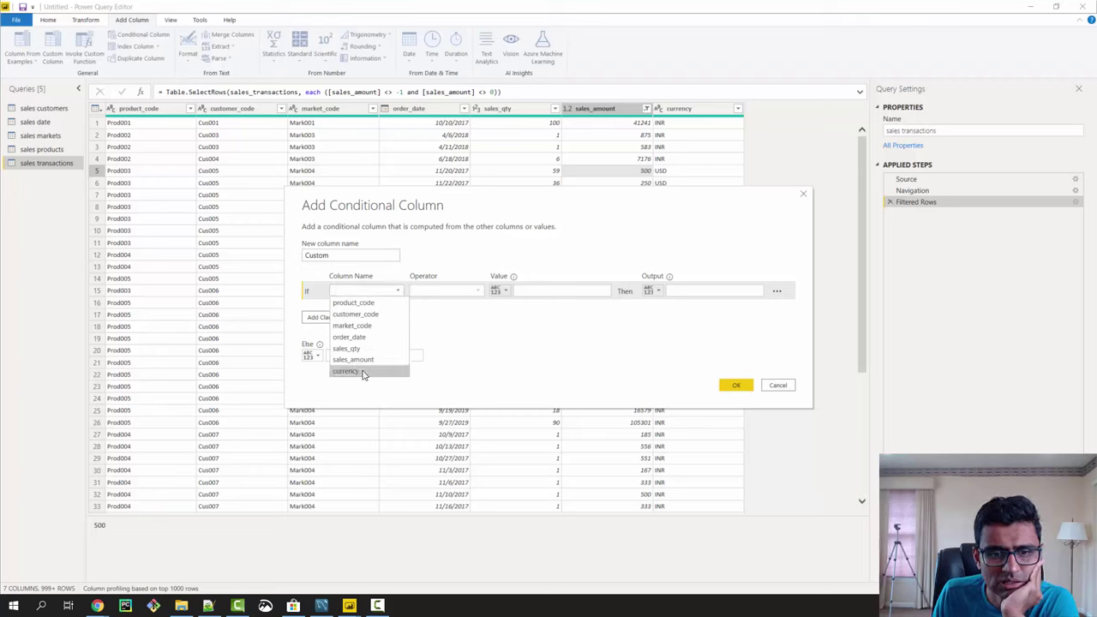
{"action": "left_click", "coordinate": [360, 371]}
{"action": "left_click", "coordinate": [578, 291]}
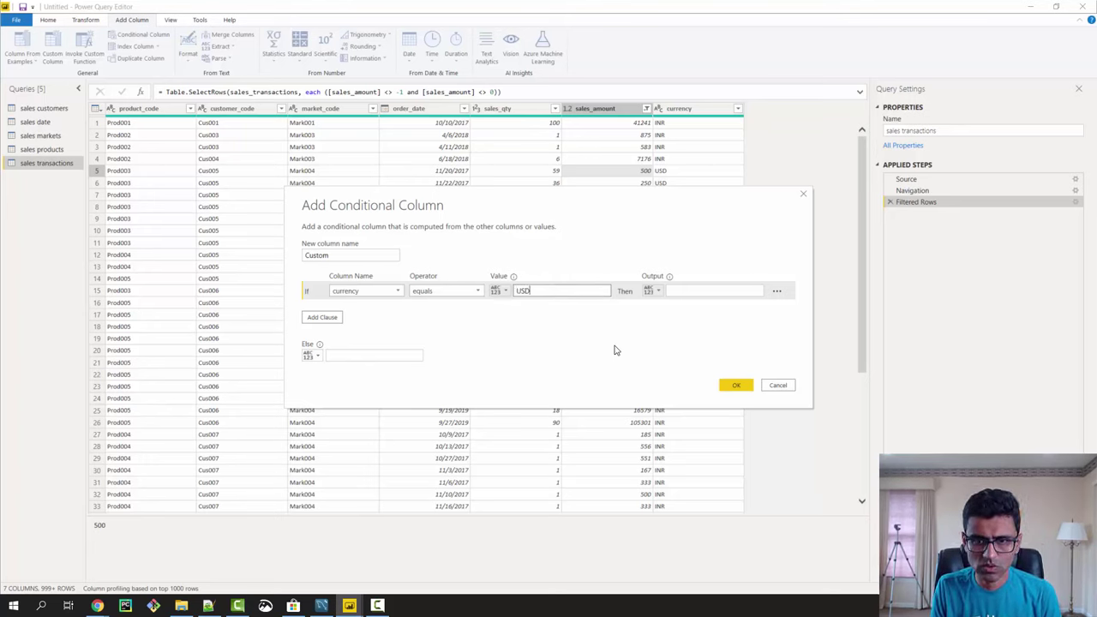
{"action": "left_click", "coordinate": [722, 291]}
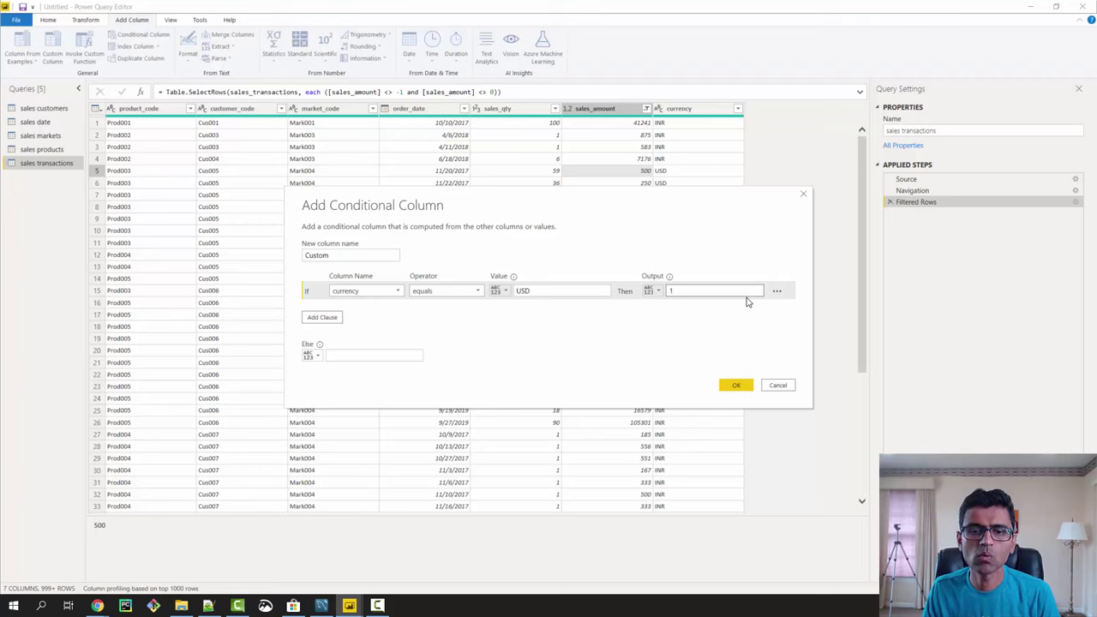
{"action": "left_click_drag", "start_coordinate": [382, 249], "coordinate": [252, 250]}
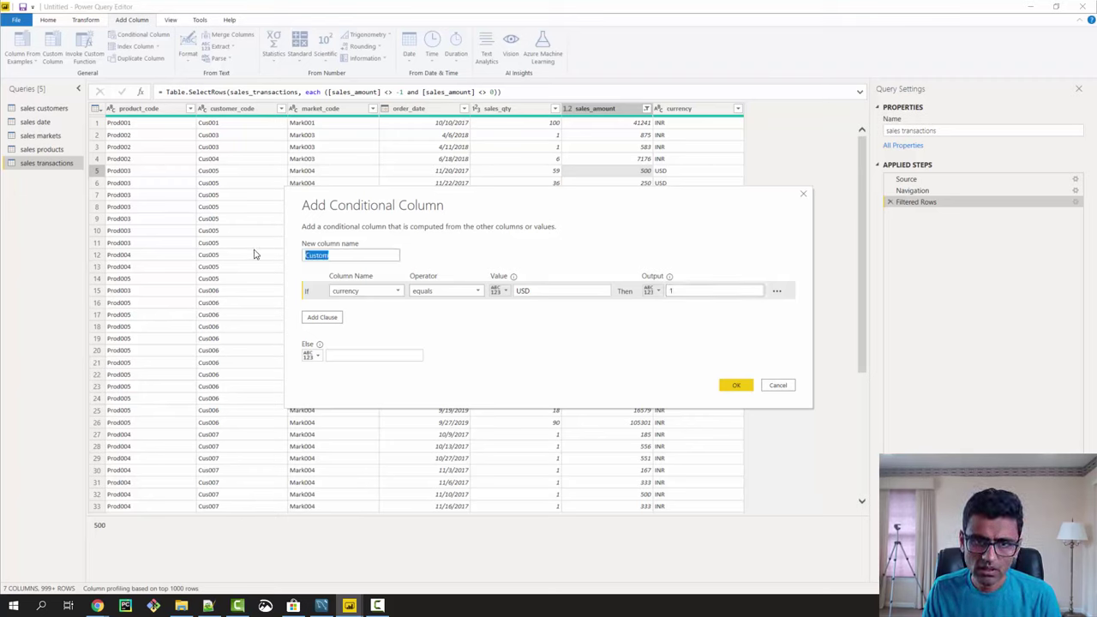
{"action": "left_click", "coordinate": [735, 385]}
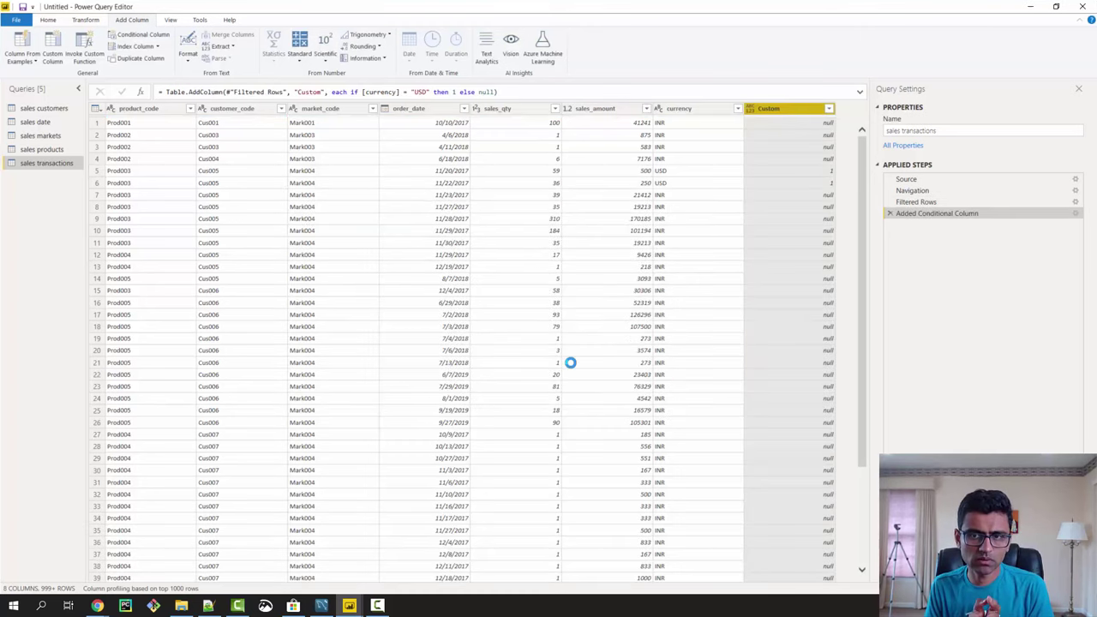
Examine the Custom column's values in the USD and INR rows.
{"action": "left_click", "coordinate": [767, 174]}
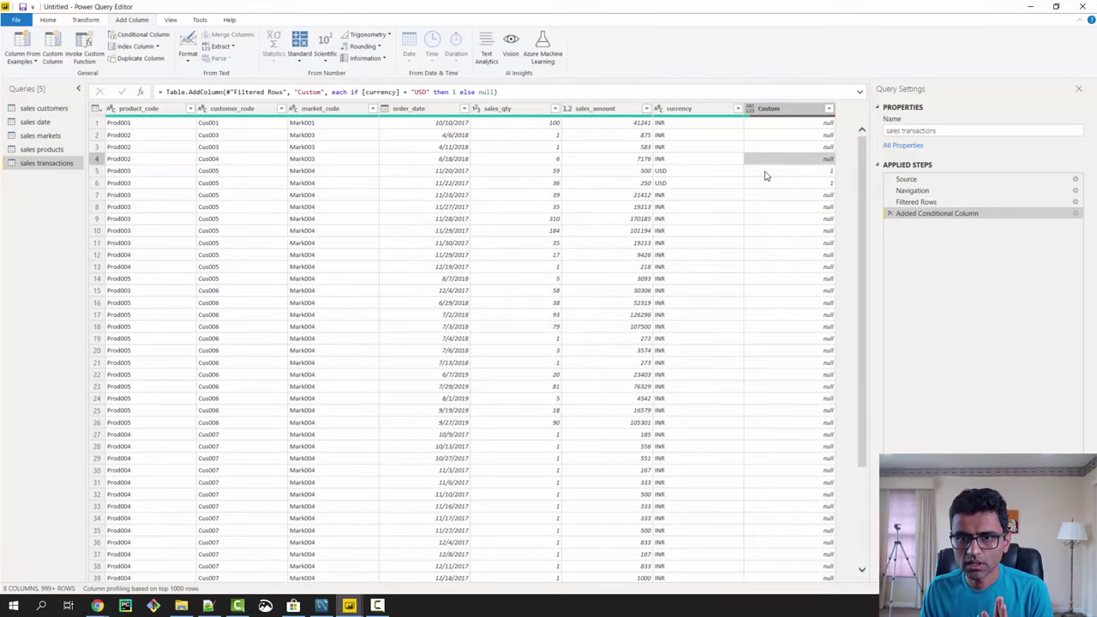
{"action": "left_click", "coordinate": [807, 187]}
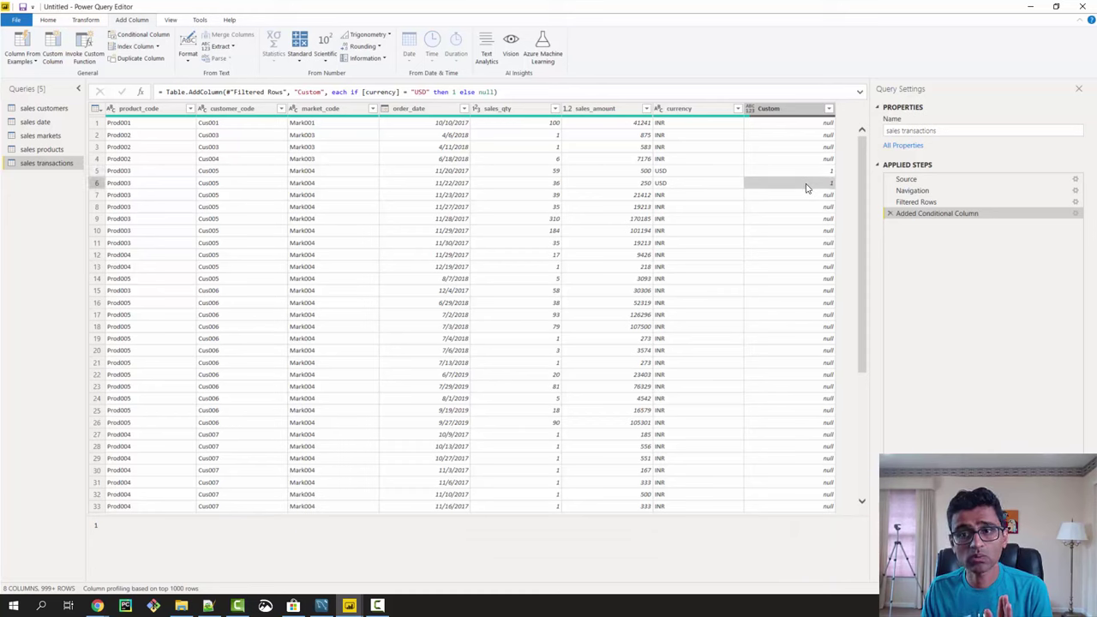
{"action": "left_click", "coordinate": [771, 109]}
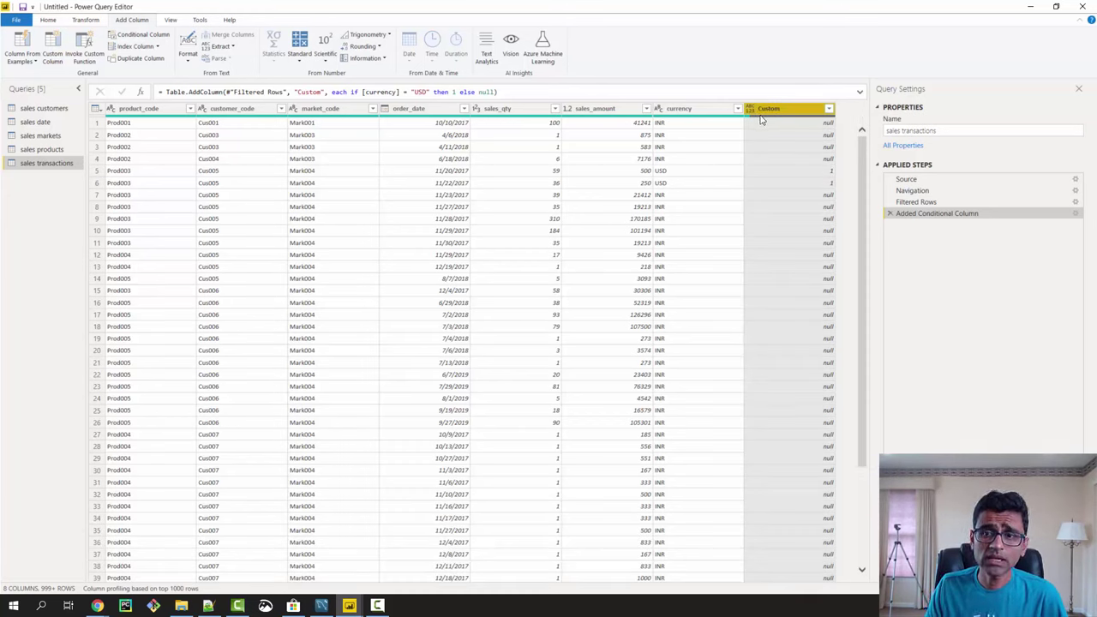
Expand the Table.AddColumn formula of the Custom column and review its condition on currency.
{"action": "left_click", "coordinate": [578, 92]}
{"action": "left_click", "coordinate": [860, 92]}
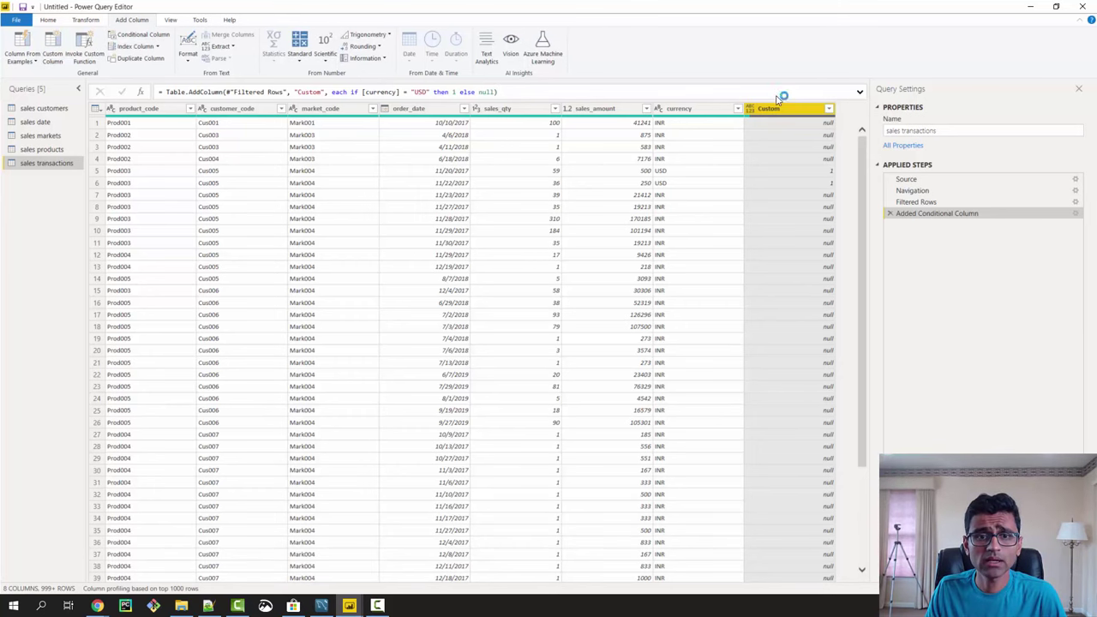
{"action": "triple_click", "coordinate": [499, 94]}
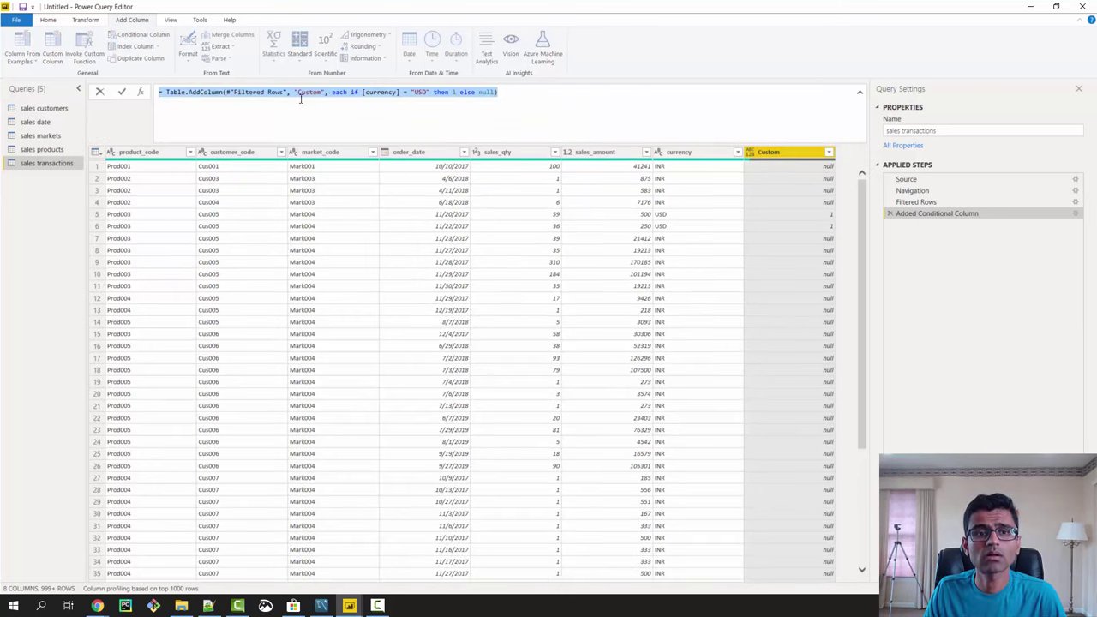
{"action": "left_click", "coordinate": [500, 94]}
{"action": "left_click", "coordinate": [321, 92]}
{"action": "left_click_drag", "start_coordinate": [320, 92], "coordinate": [498, 91]}
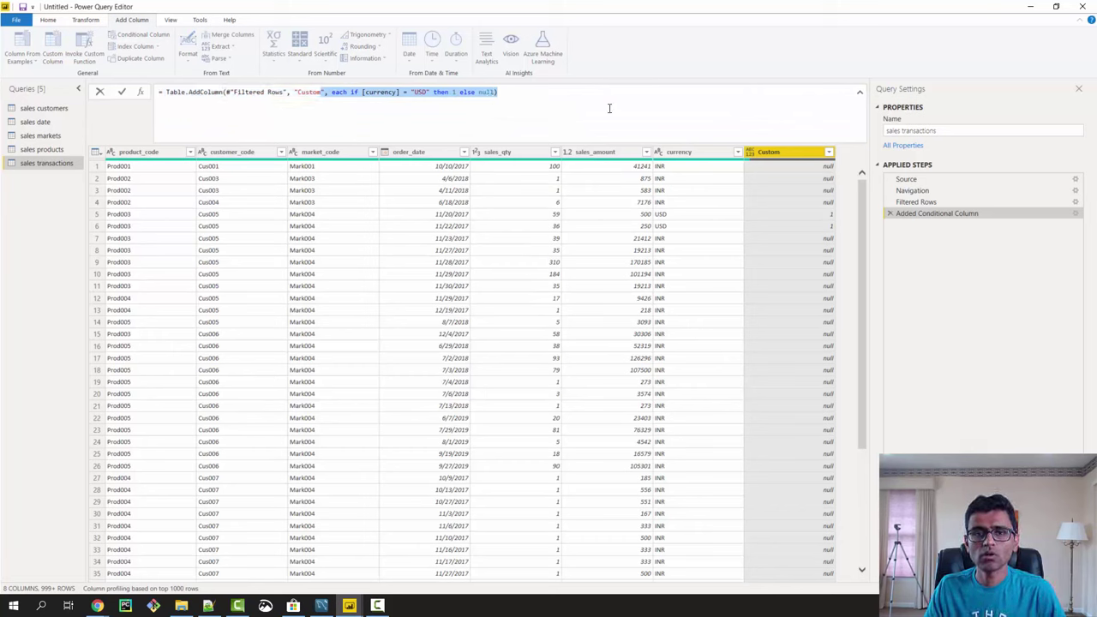
{"action": "left_click", "coordinate": [610, 108]}
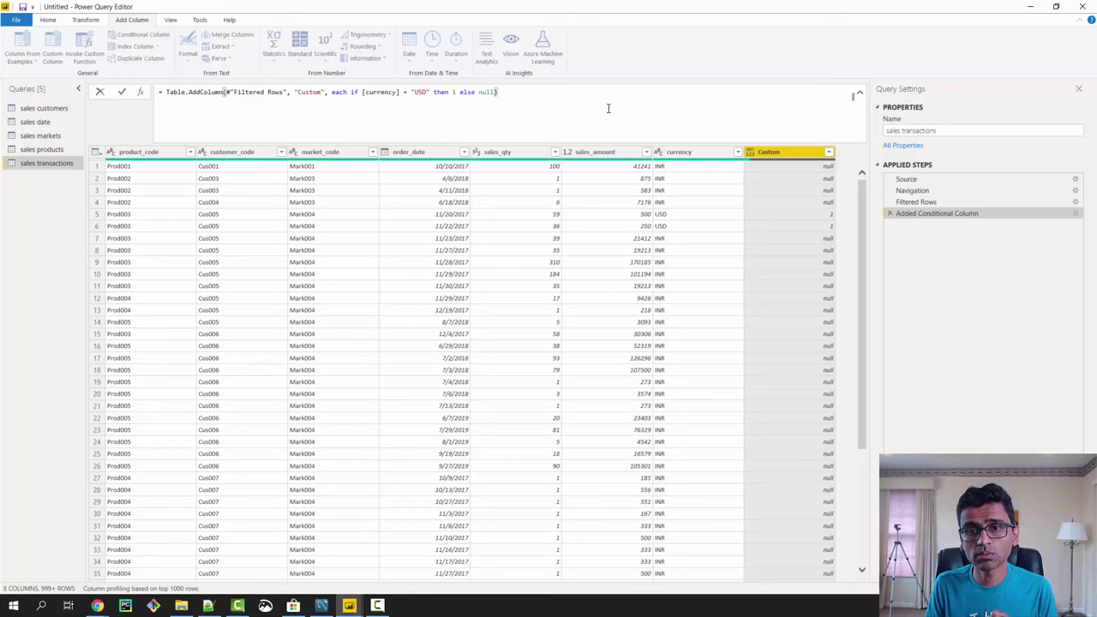
{"action": "key", "text": "shift+Left"}
{"action": "key", "text": "shift+Left"}
{"action": "key", "text": "shift+Left"}
{"action": "key", "text": "shift+Left"}
{"action": "key", "text": "shift+Left"}
{"action": "key", "text": "shift+Left"}
{"action": "key", "text": "shift+Left"}
{"action": "key", "text": "shift+Left"}
{"action": "key", "text": "shift+Left"}
{"action": "key", "text": "shift+Left"}
{"action": "key", "text": "shift+Left"}
{"action": "key", "text": "shift+Left"}
{"action": "key", "text": "shift+Left"}
{"action": "key", "text": "shift+Left"}
{"action": "key", "text": "shift+Left"}
{"action": "key", "text": "shift+Left"}
{"action": "key", "text": "shift+Left"}
{"action": "key", "text": "shift+Left"}
{"action": "key", "text": "shift+Left"}
{"action": "key", "text": "shift+Left"}
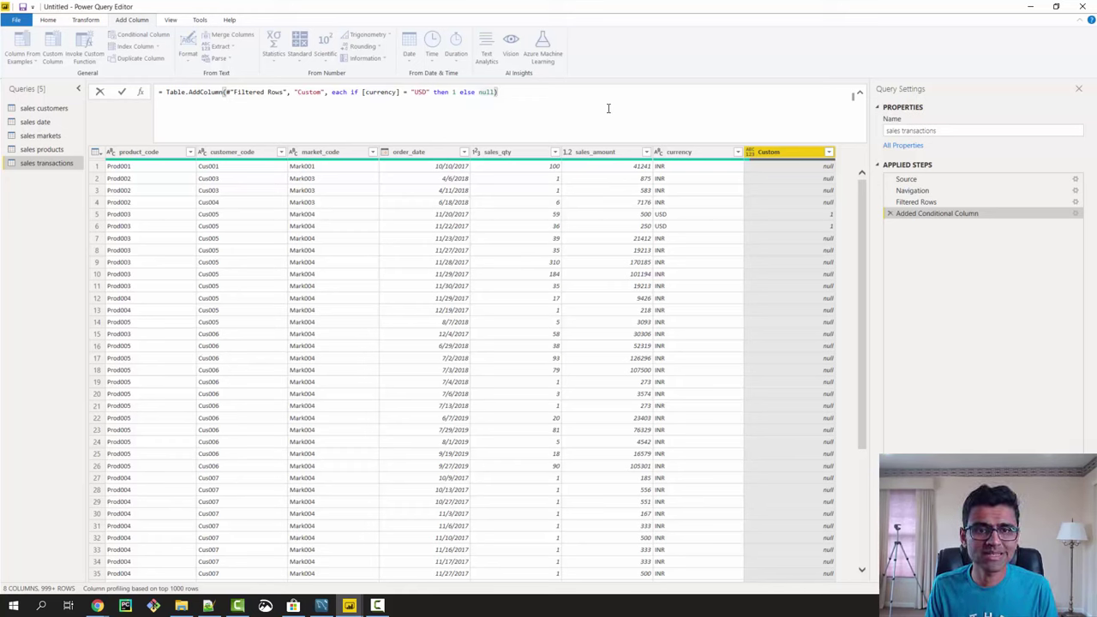
{"action": "key", "text": "End"}
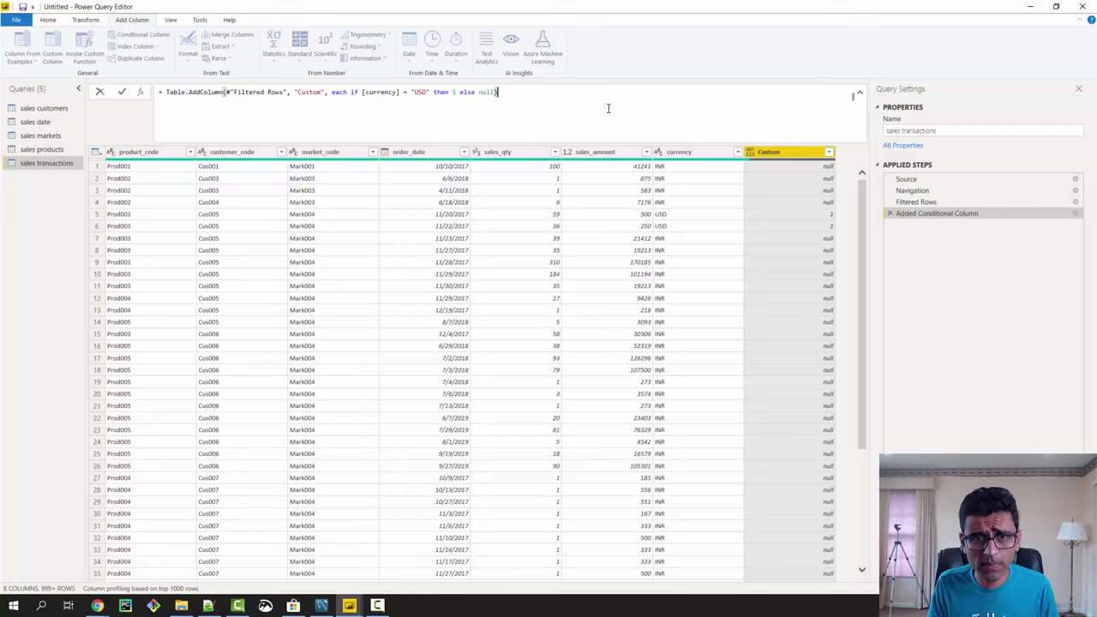
Edit the Custom column's formula so its else branch returns 0 instead of null, and check the column's values.
{"action": "double_click", "coordinate": [485, 92]}
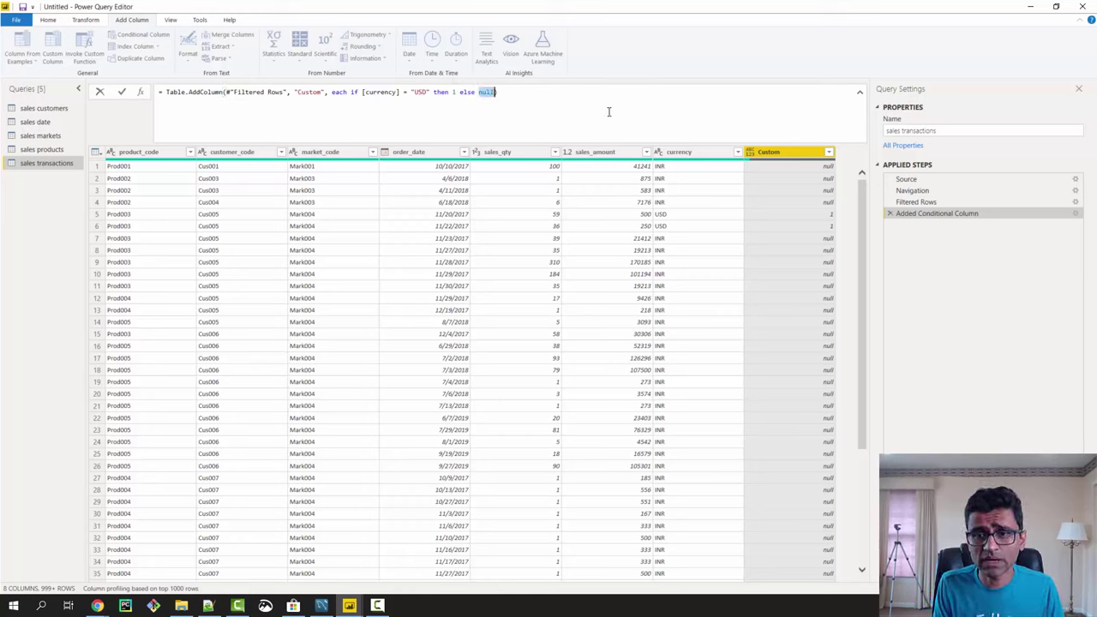
{"action": "type", "text": "0"}
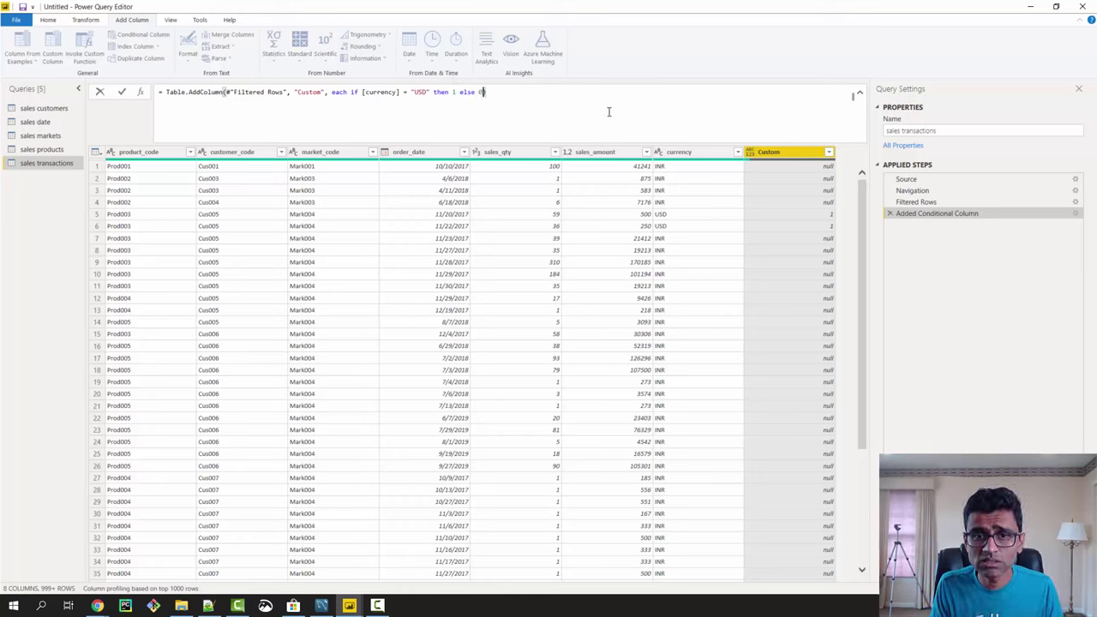
{"action": "key", "text": "Return"}
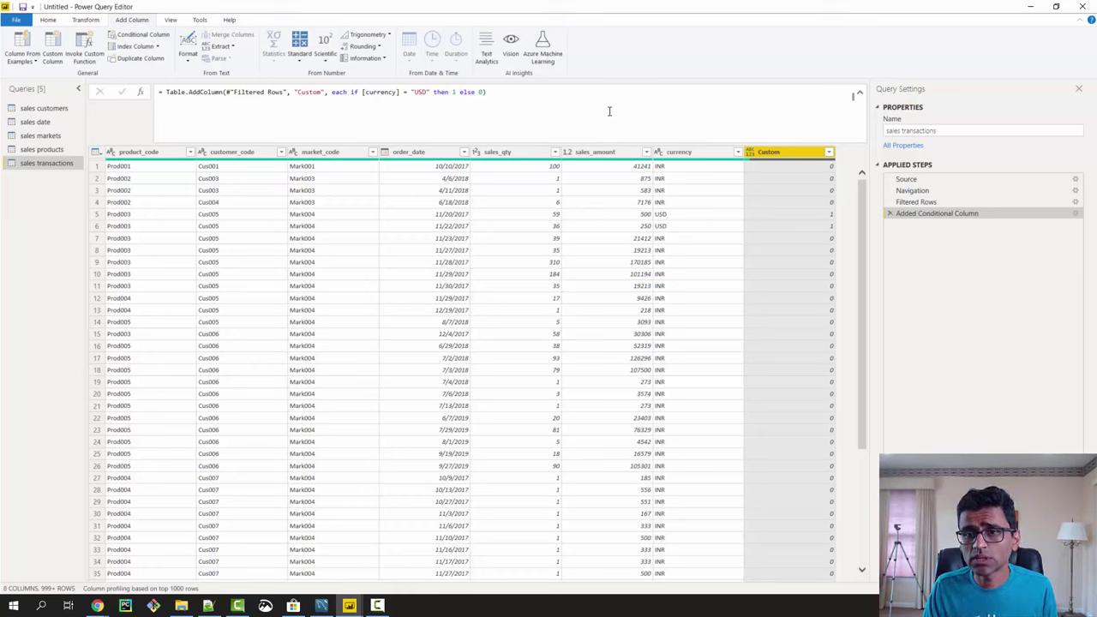
{"action": "left_click", "coordinate": [821, 180]}
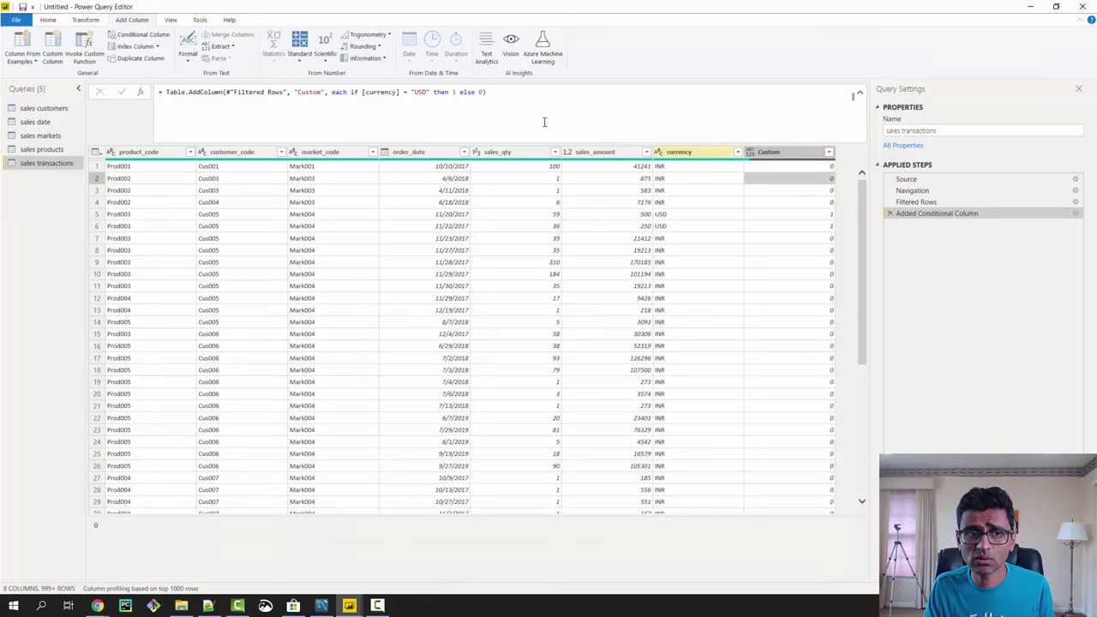
{"action": "left_click", "coordinate": [493, 92]}
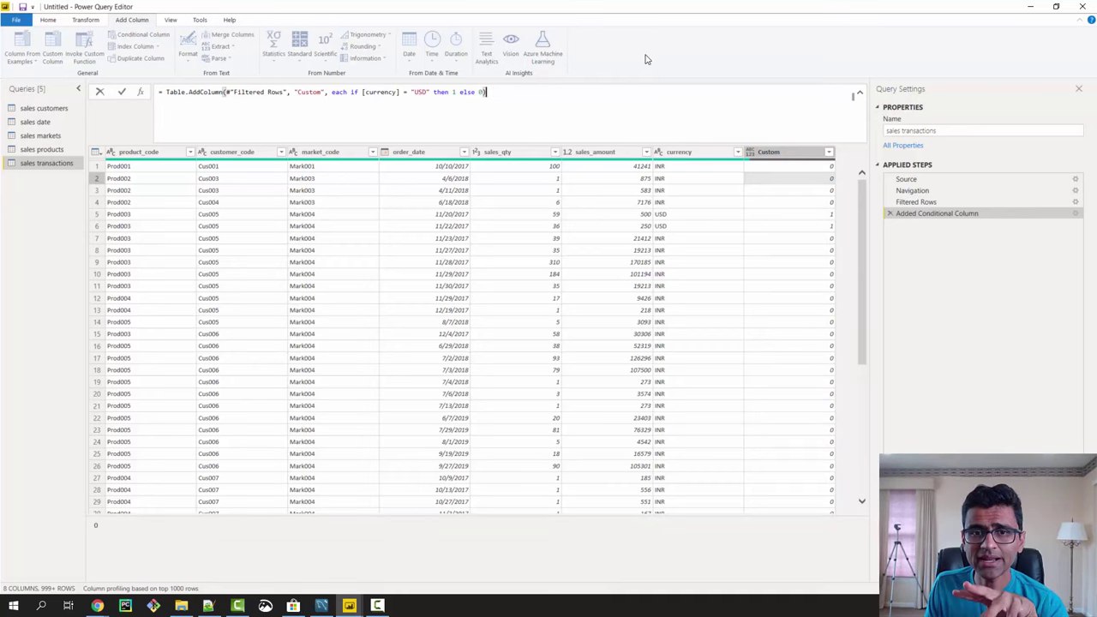
{"action": "key", "text": "Return"}
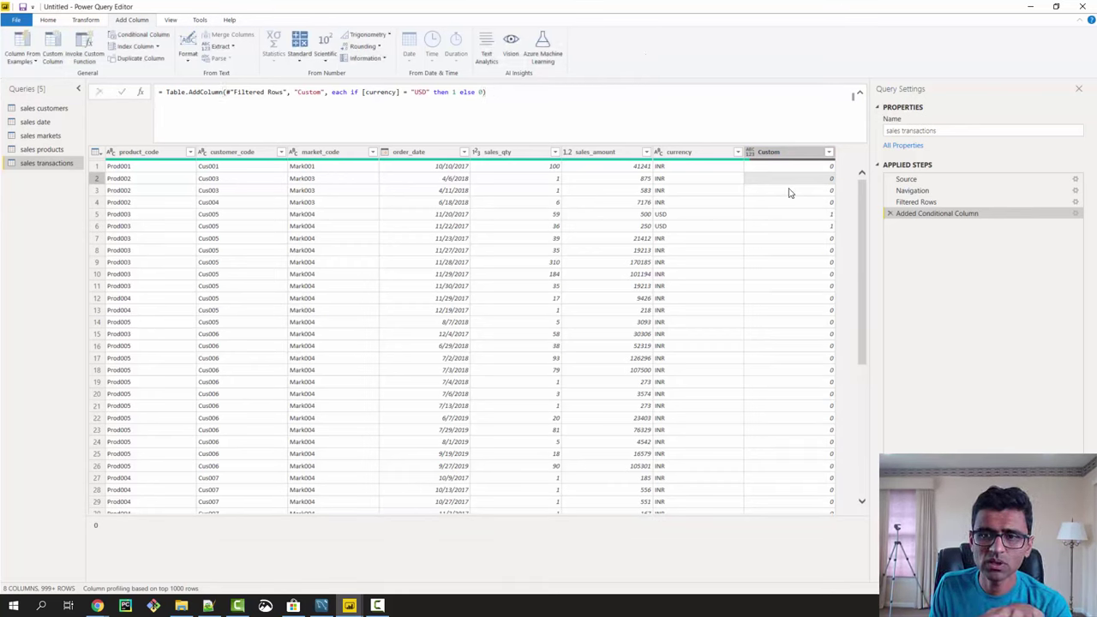
{"action": "left_click", "coordinate": [50, 58]}
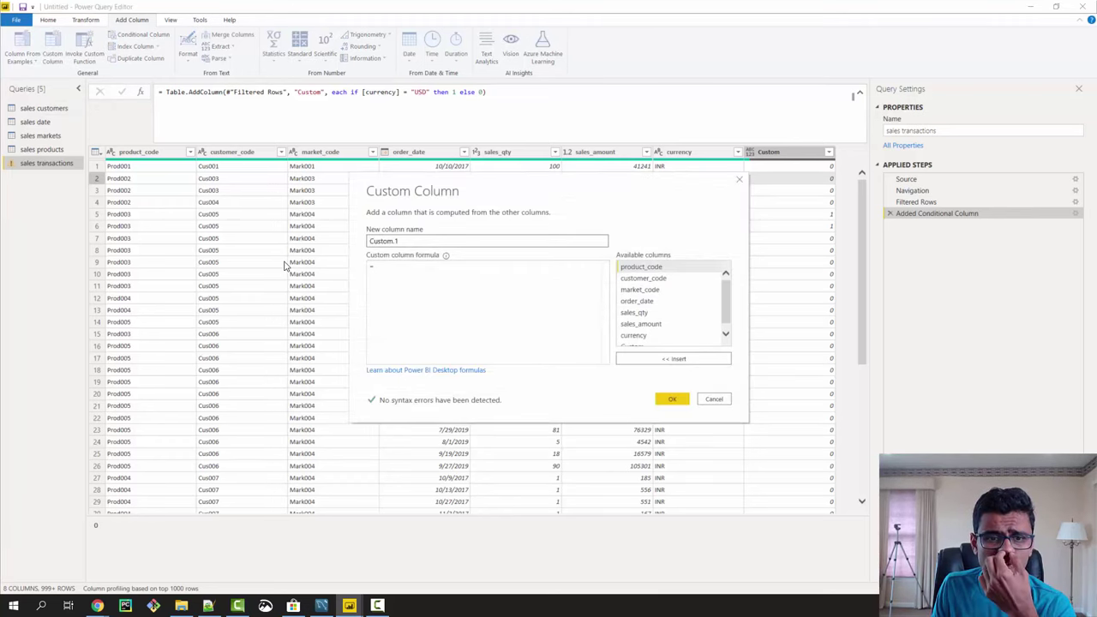
{"action": "left_click", "coordinate": [394, 269]}
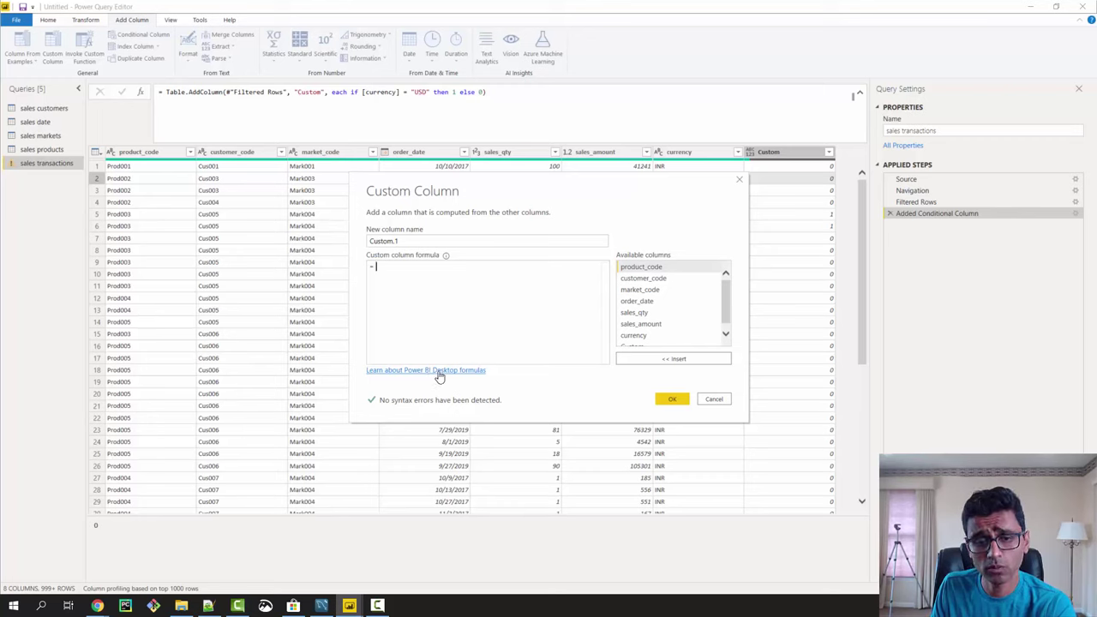
{"action": "left_click", "coordinate": [714, 400]}
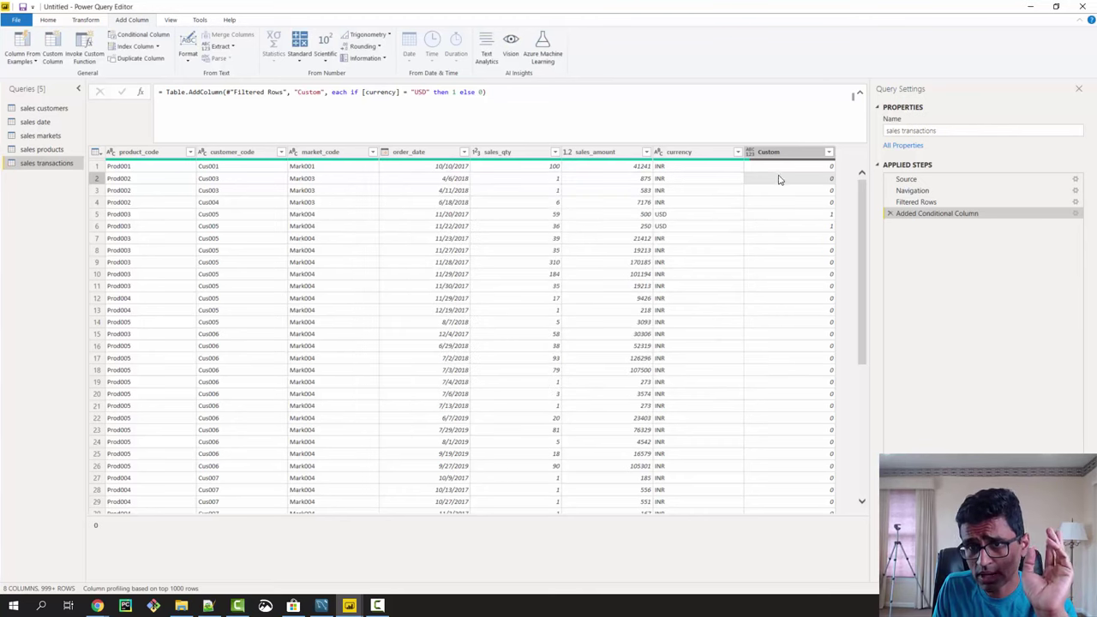
Rename the Custom column to norm_sales_amount within its Table.AddColumn formula.
{"action": "left_click", "coordinate": [504, 92]}
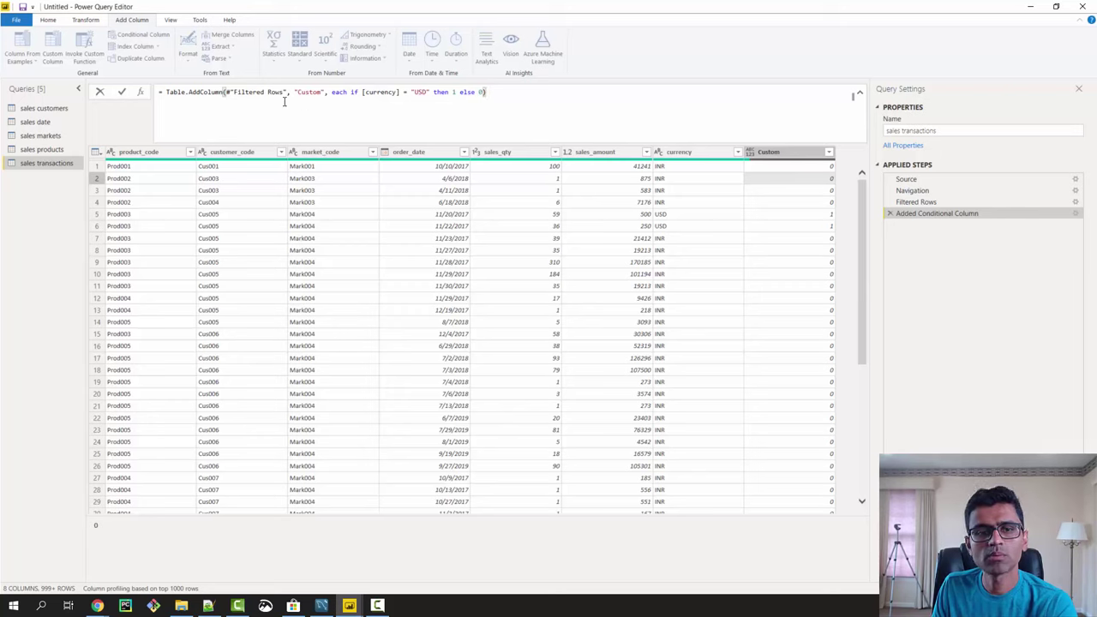
{"action": "double_click", "coordinate": [308, 91]}
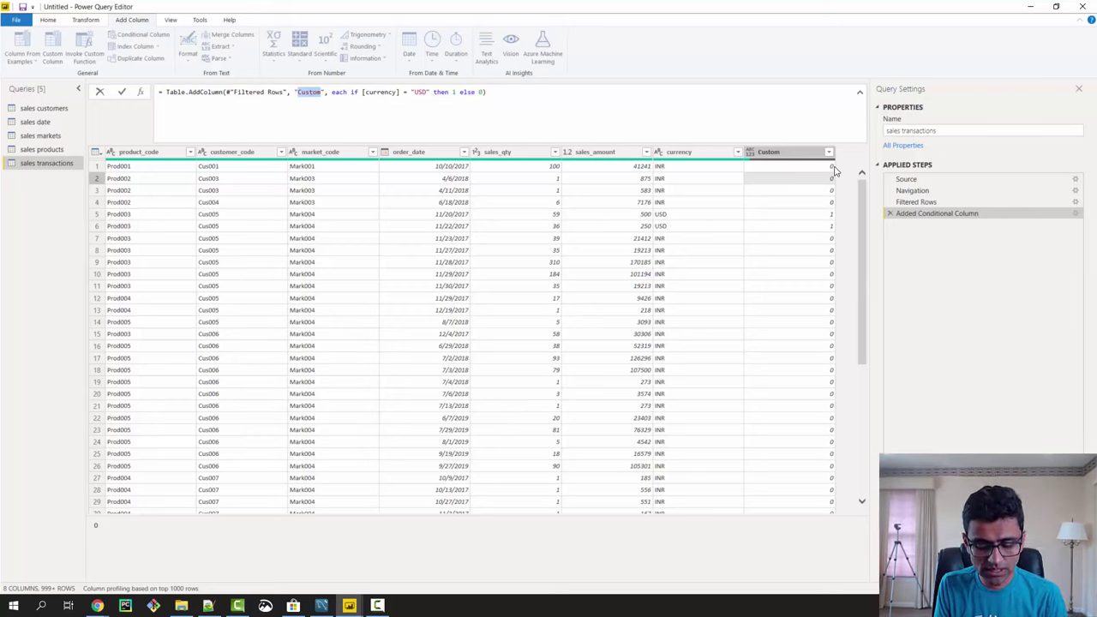
{"action": "type", "text": "norm"}
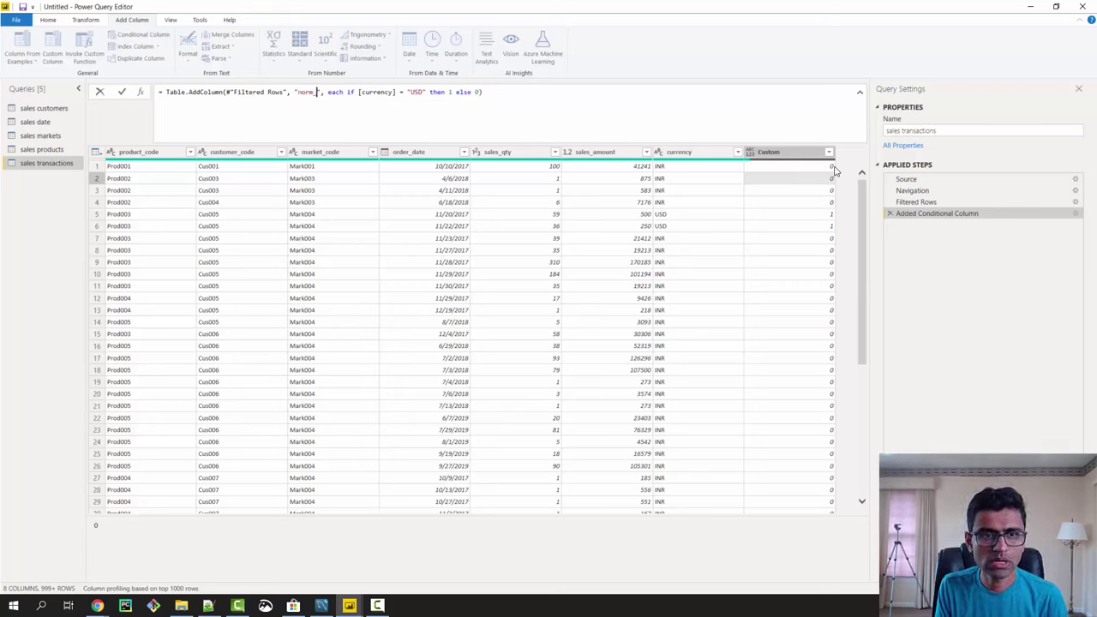
{"action": "type", "text": "_cu"}
{"action": "key", "text": "BackSpace"}
{"action": "key", "text": "BackSpace"}
{"action": "type", "text": "sales"}
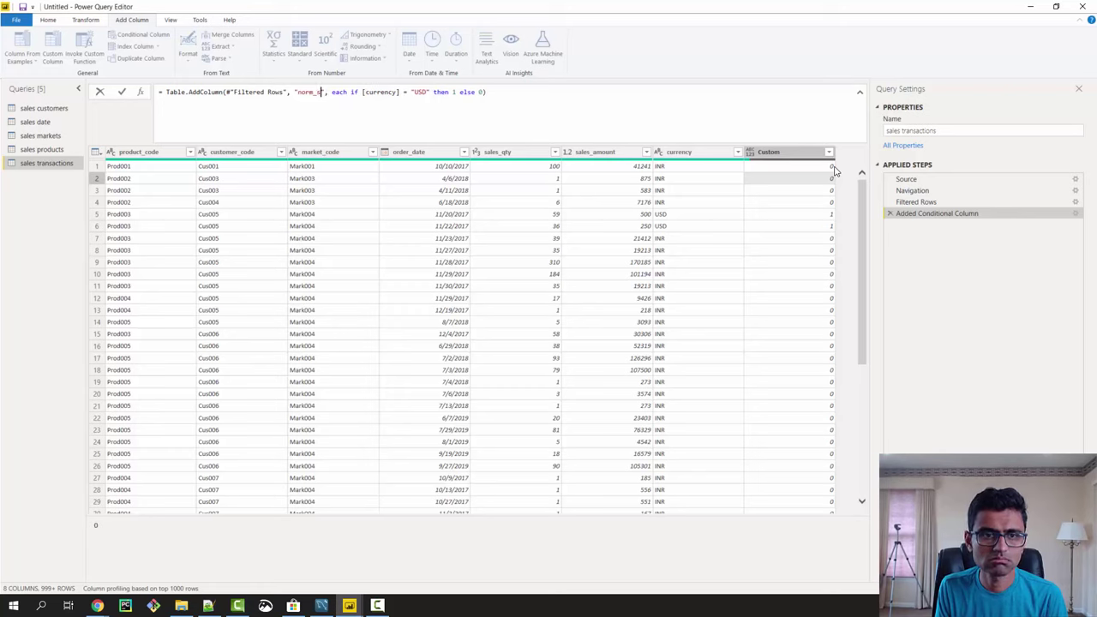
{"action": "type", "text": "_amount"}
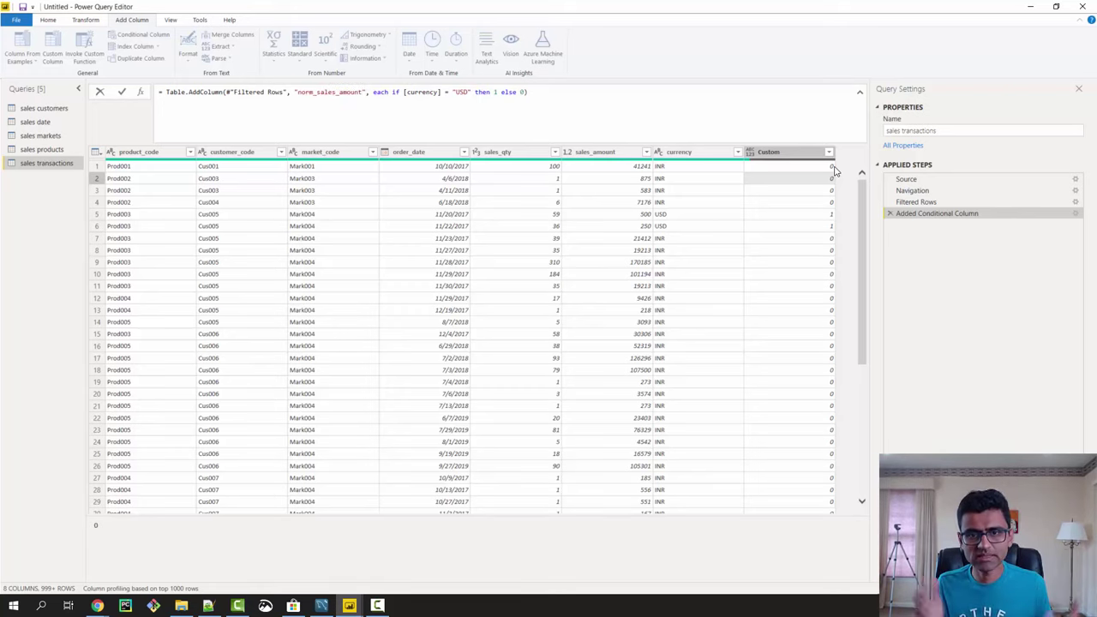
{"action": "key", "text": "Return"}
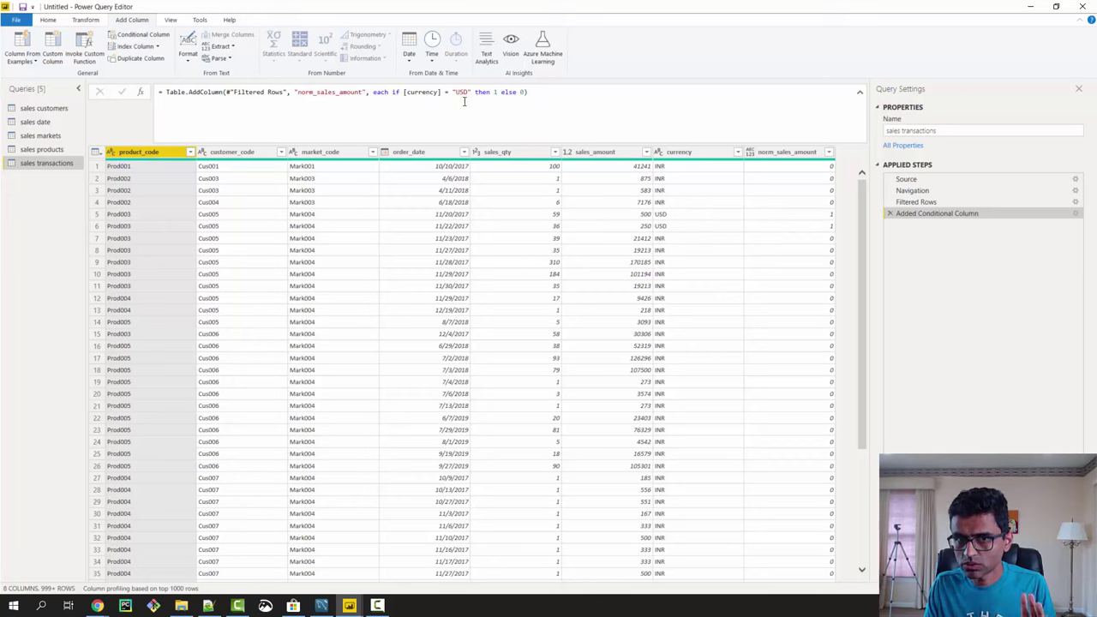
Make the norm_sales_amount formula return [sales_amount] when currency is USD, and check the USD rows.
{"action": "left_click", "coordinate": [404, 93]}
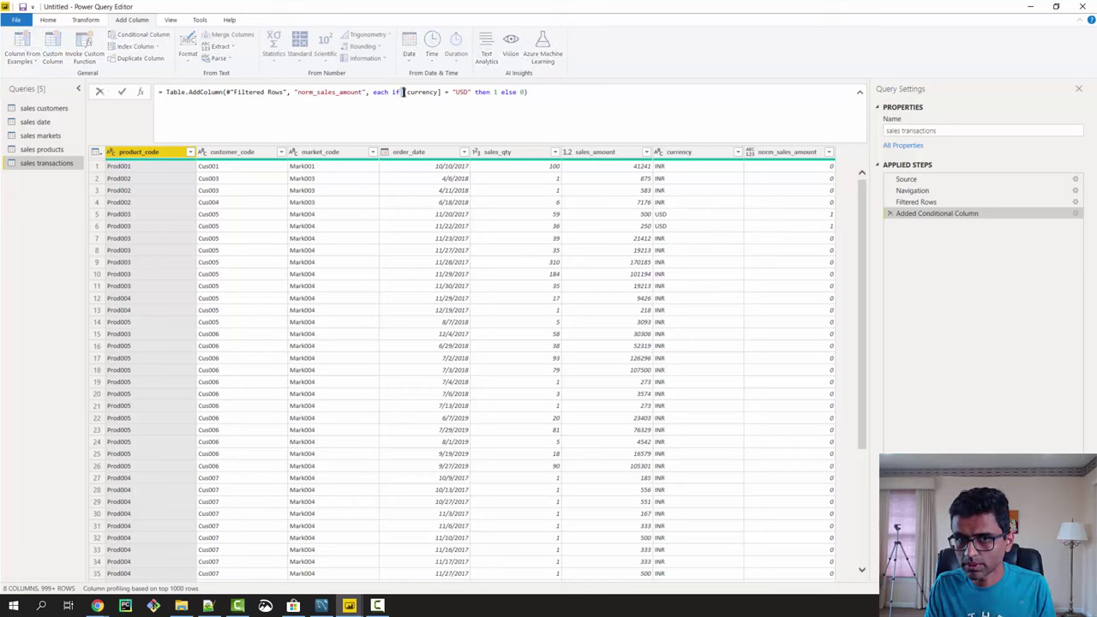
{"action": "left_click_drag", "start_coordinate": [404, 93], "coordinate": [441, 93]}
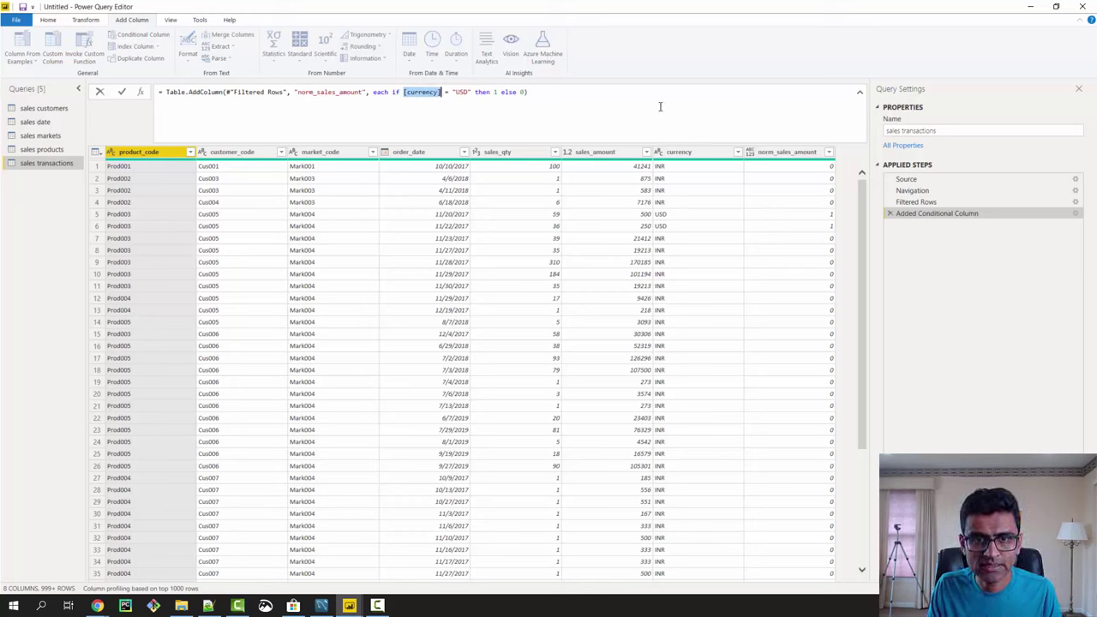
{"action": "left_click", "coordinate": [559, 102]}
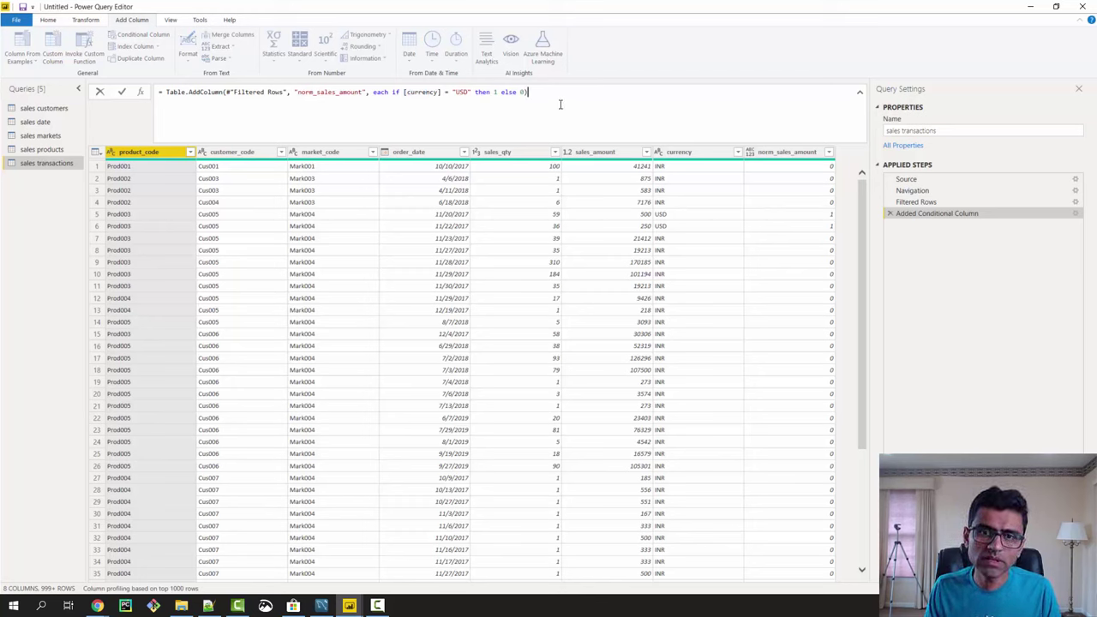
{"action": "left_click", "coordinate": [496, 93]}
{"action": "key", "text": "BackSpace"}
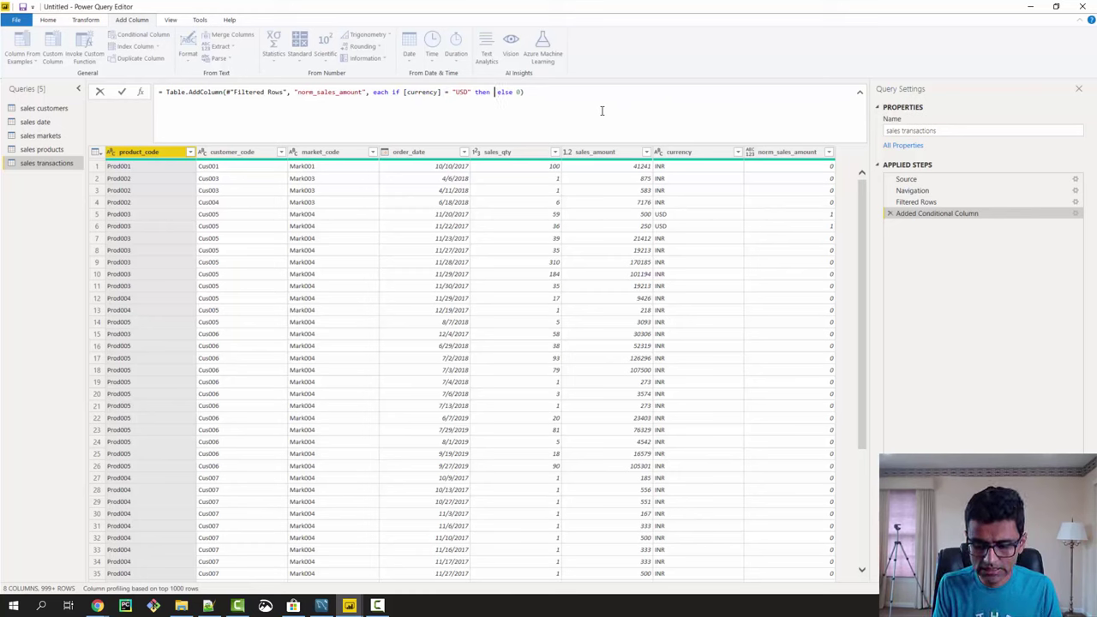
{"action": "type", "text": "[s"}
{"action": "type", "text": "ales_amount]"}
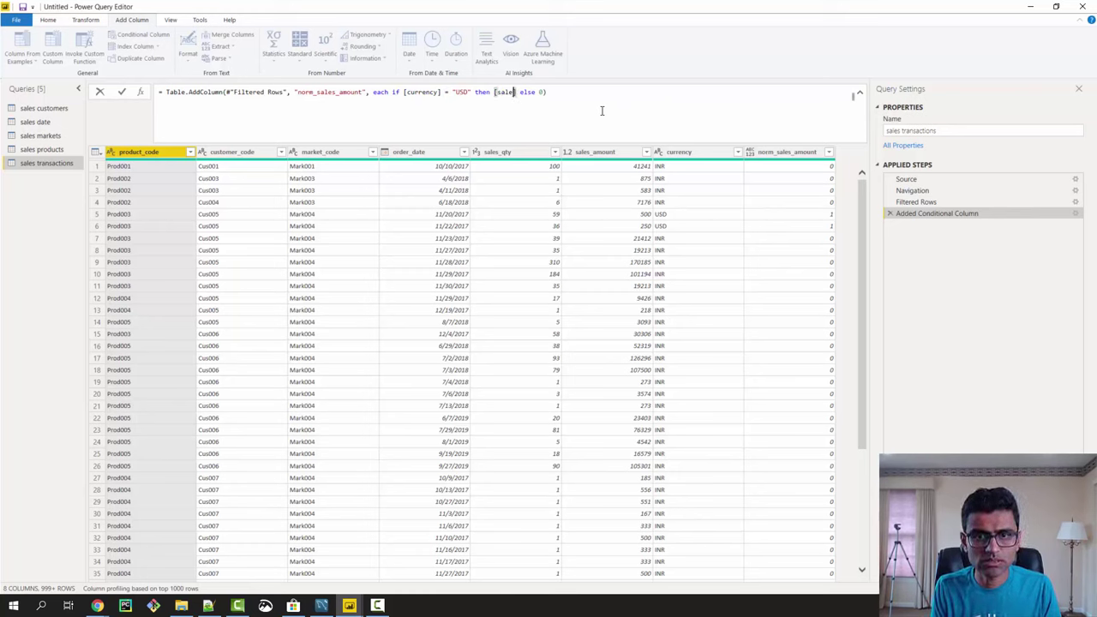
{"action": "key", "text": "Return"}
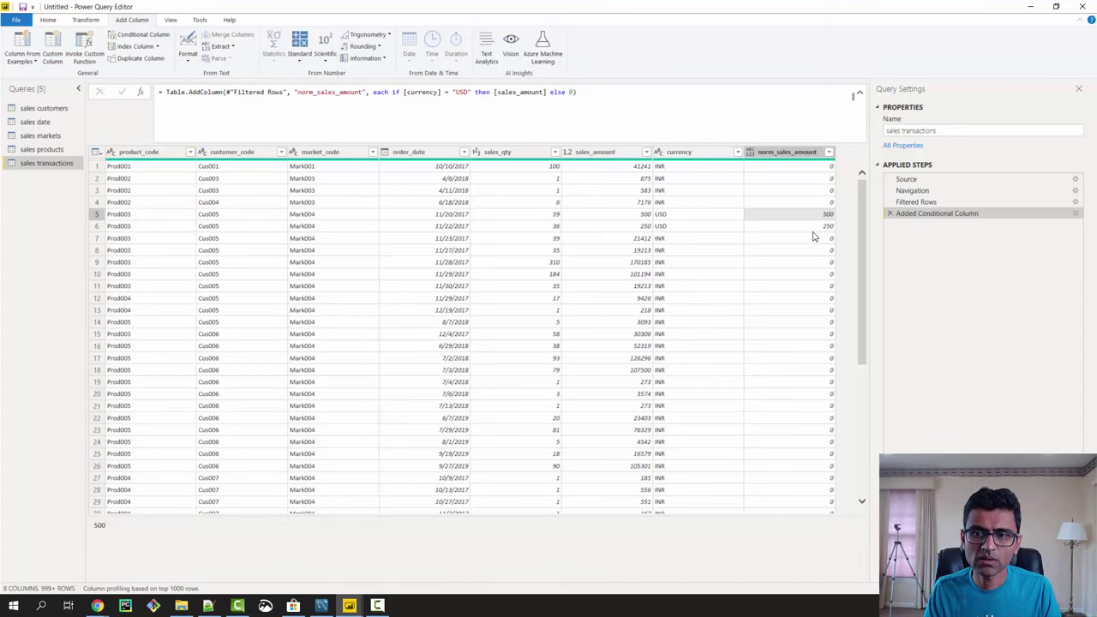
{"action": "left_click", "coordinate": [816, 227]}
Multiply [sales_amount] by 75 in the USD branch of the norm_sales_amount formula and check a USD row.
{"action": "left_click", "coordinate": [570, 92]}
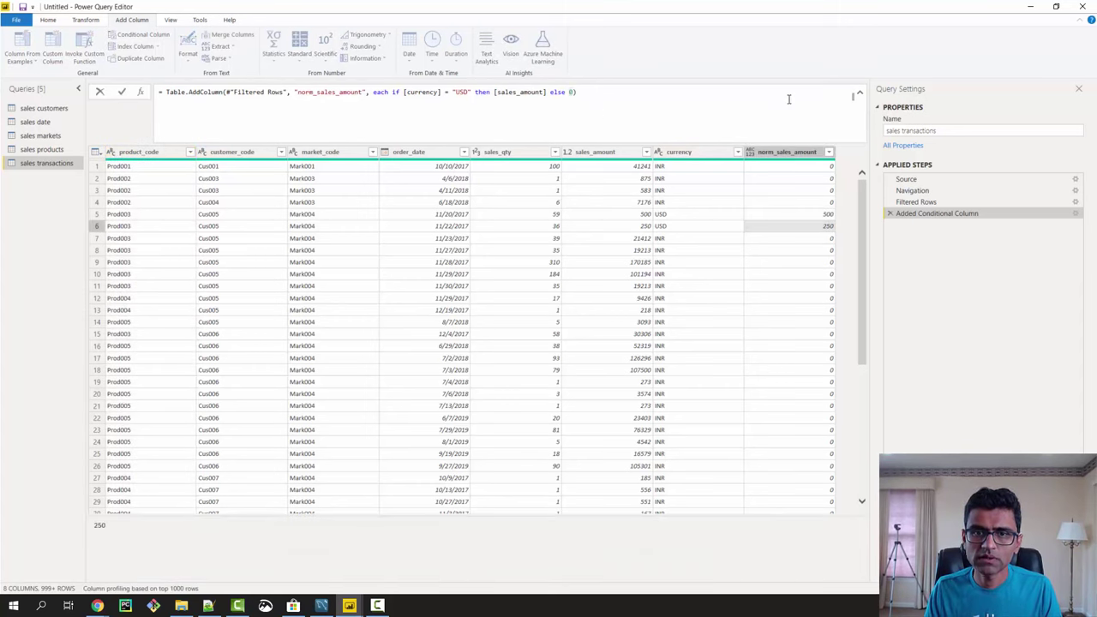
{"action": "key", "text": "ctrl+Left"}
{"action": "key", "text": "Left"}
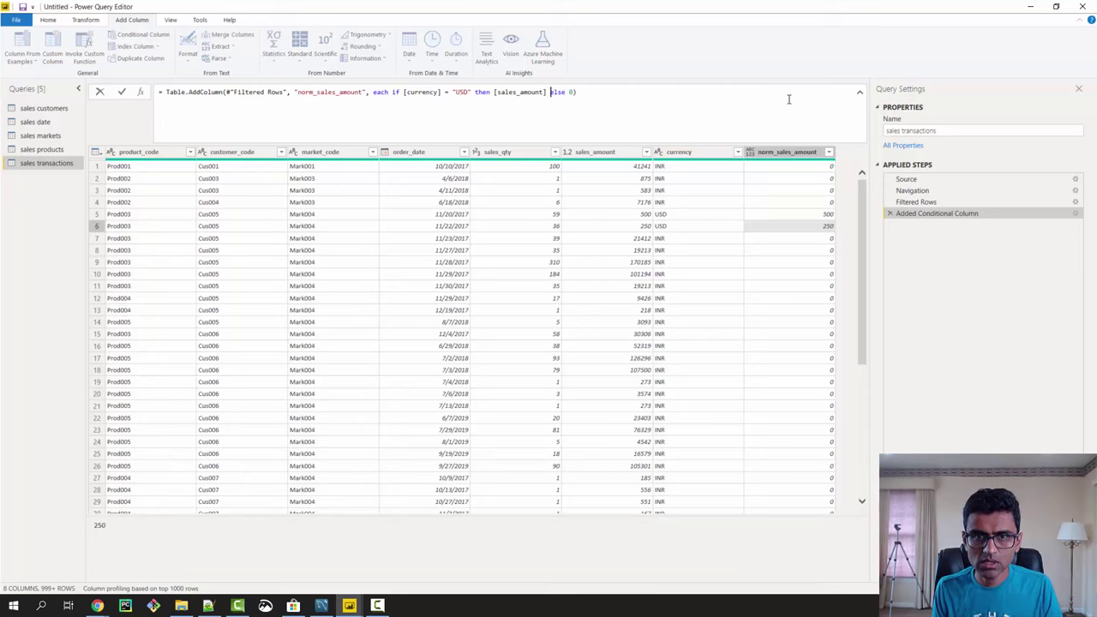
{"action": "key", "text": "ctrl+shift+Left"}
{"action": "key", "text": "ctrl+shift+Left"}
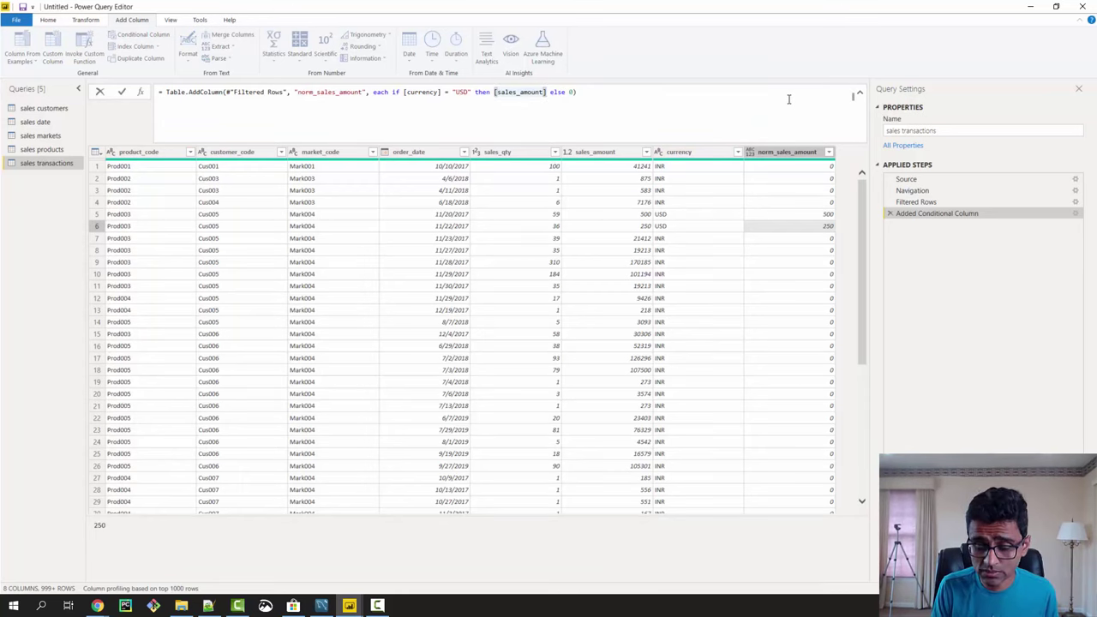
{"action": "key", "text": "Right"}
{"action": "type", "text": "*75"}
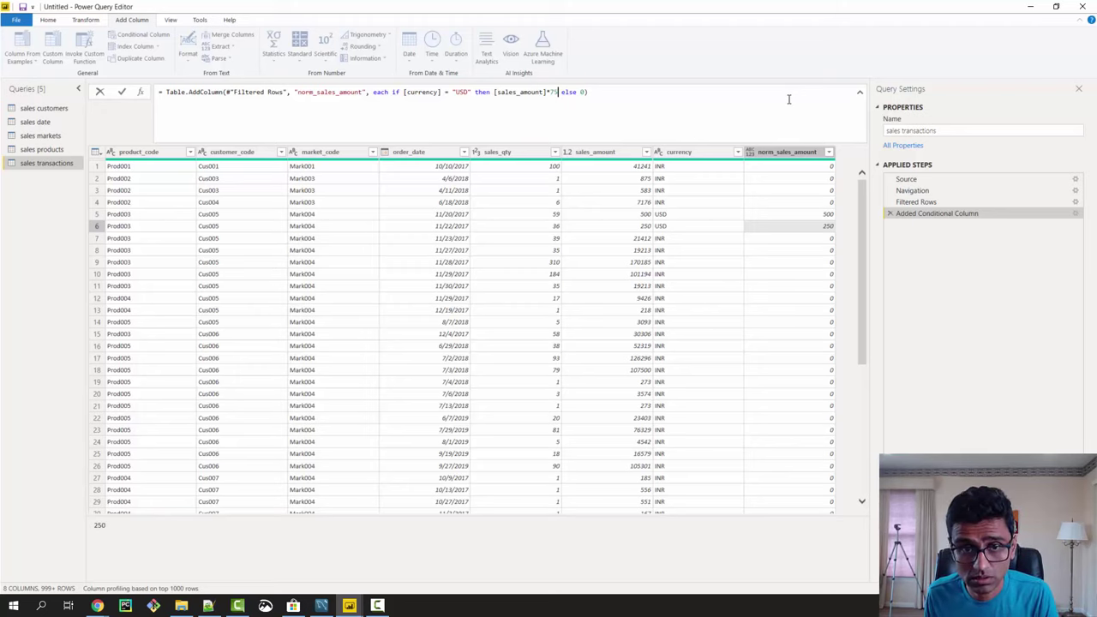
{"action": "key", "text": "Return"}
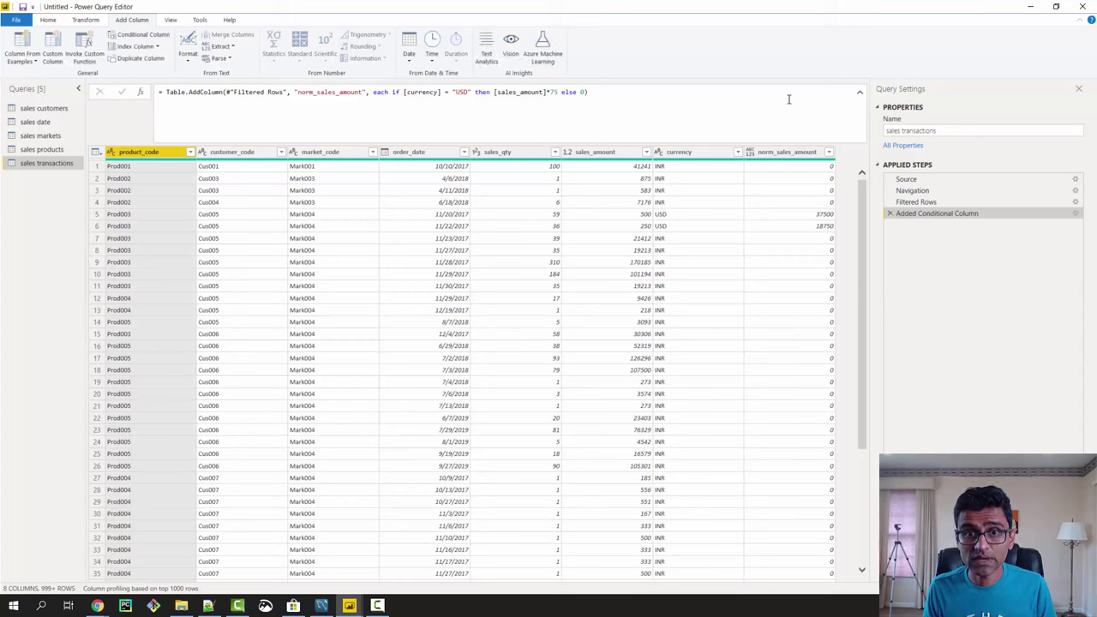
{"action": "left_click", "coordinate": [821, 214]}
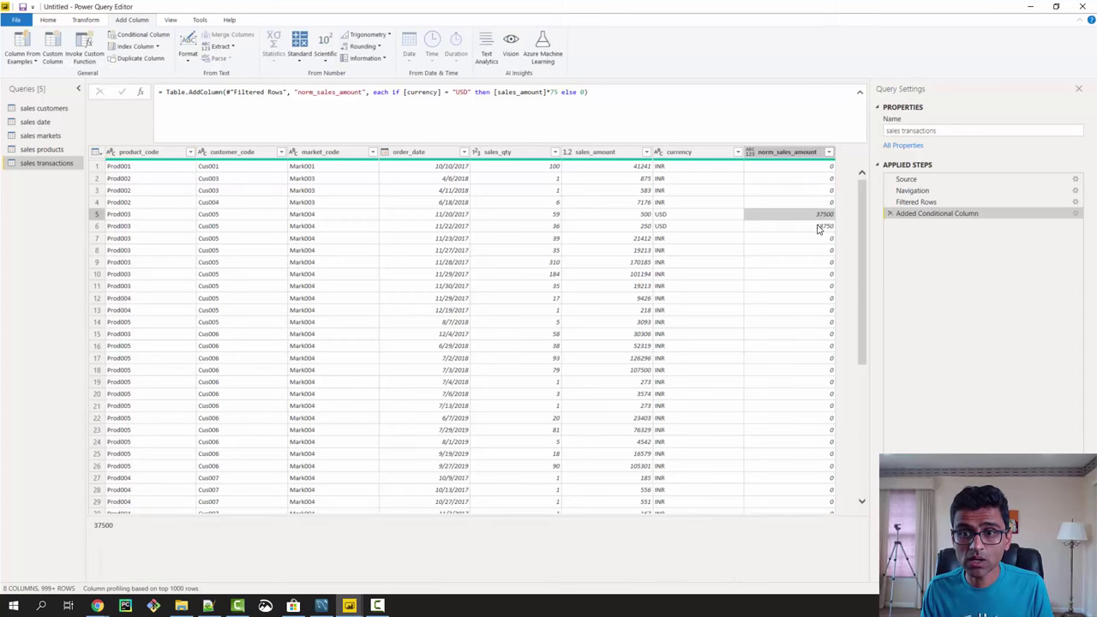
Set the else branch of the norm_sales_amount formula to [sales_amount] and compare the USD rows' original and normalized amounts.
{"action": "left_click", "coordinate": [532, 92]}
{"action": "left_click_drag", "start_coordinate": [495, 93], "coordinate": [548, 96]}
{"action": "key", "text": "ctrl+c"}
{"action": "left_click", "coordinate": [589, 93]}
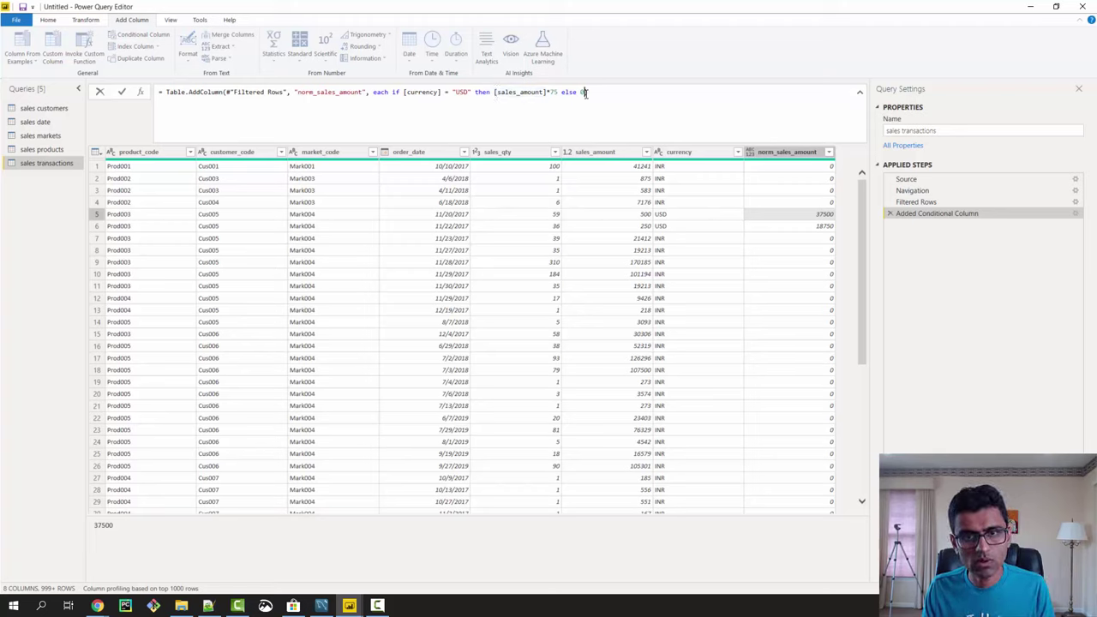
{"action": "key", "text": "BackSpace"}
{"action": "key", "text": "ctrl+v"}
{"action": "key", "text": "Return"}
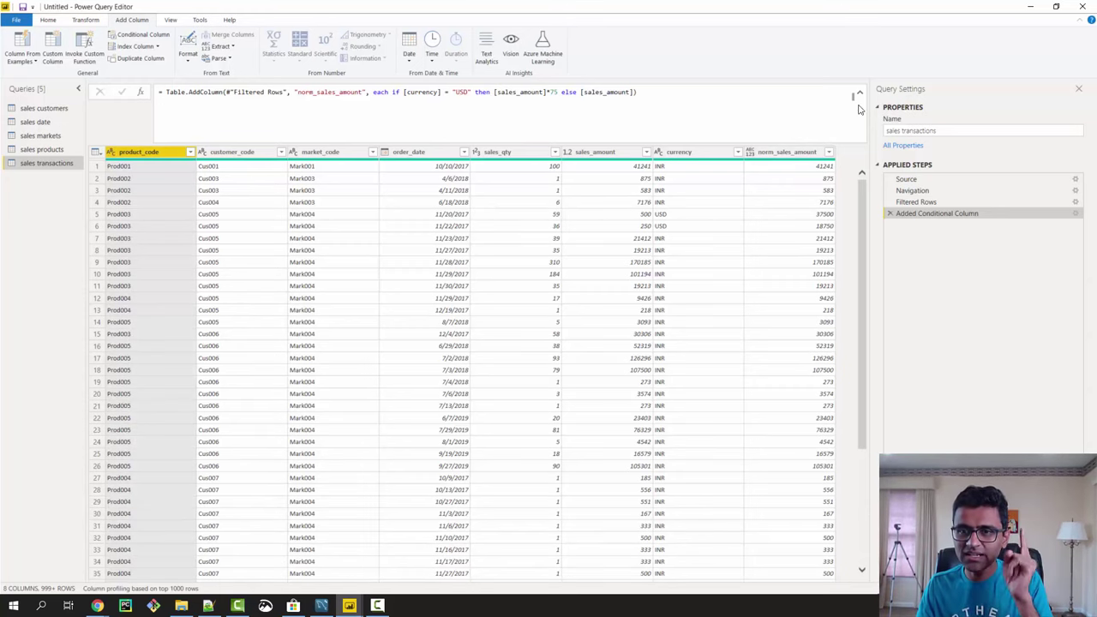
{"action": "left_click", "coordinate": [806, 152]}
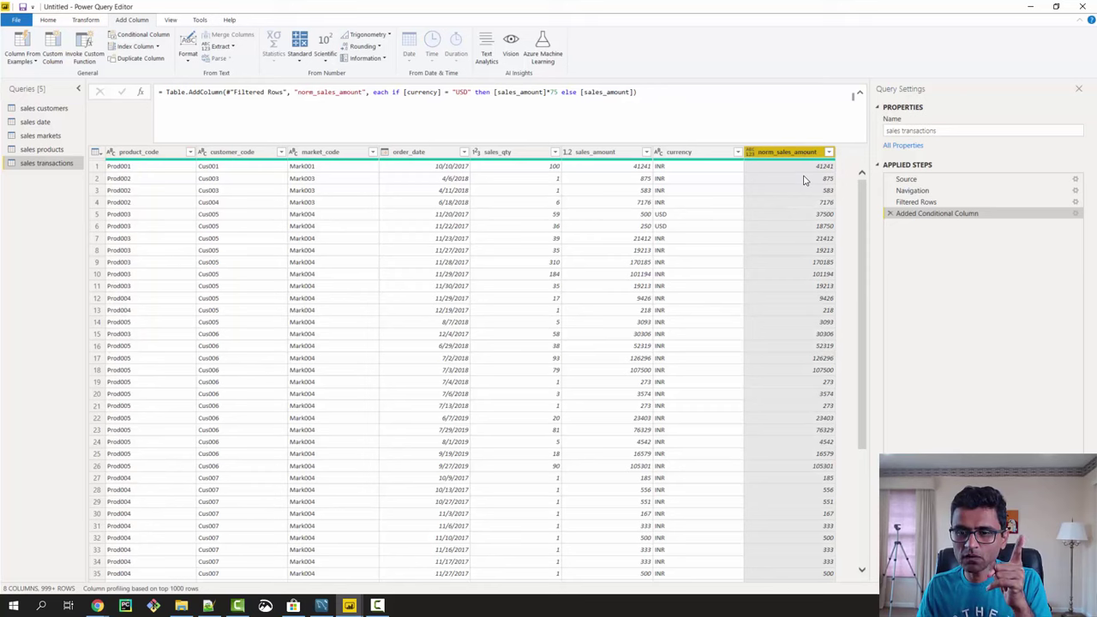
{"action": "left_click", "coordinate": [812, 216]}
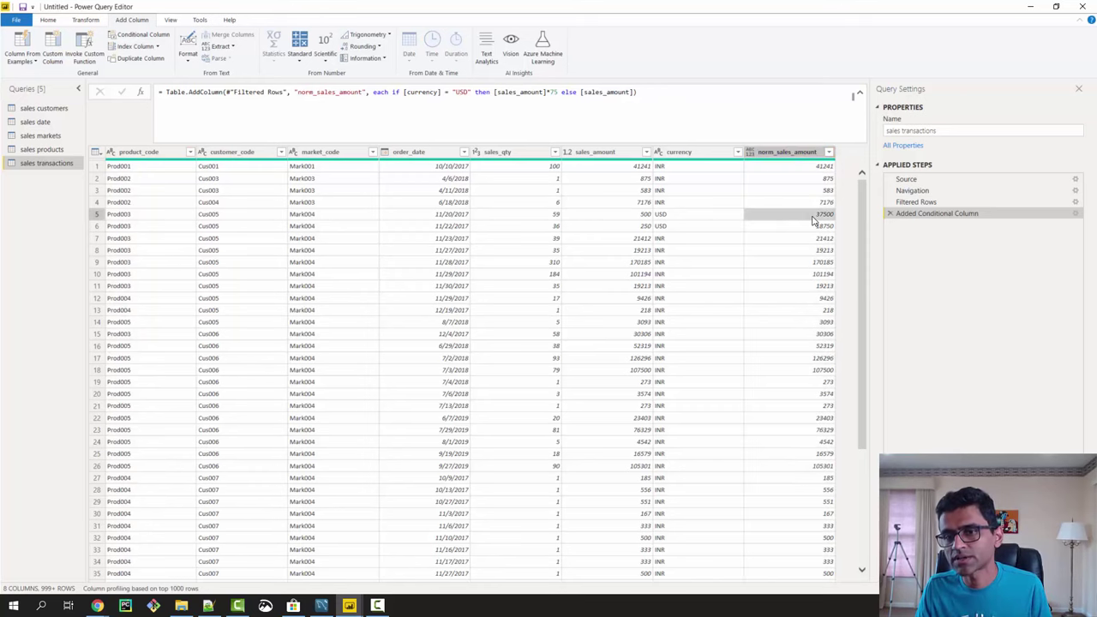
{"action": "left_click", "coordinate": [639, 216]}
{"action": "left_click", "coordinate": [819, 222]}
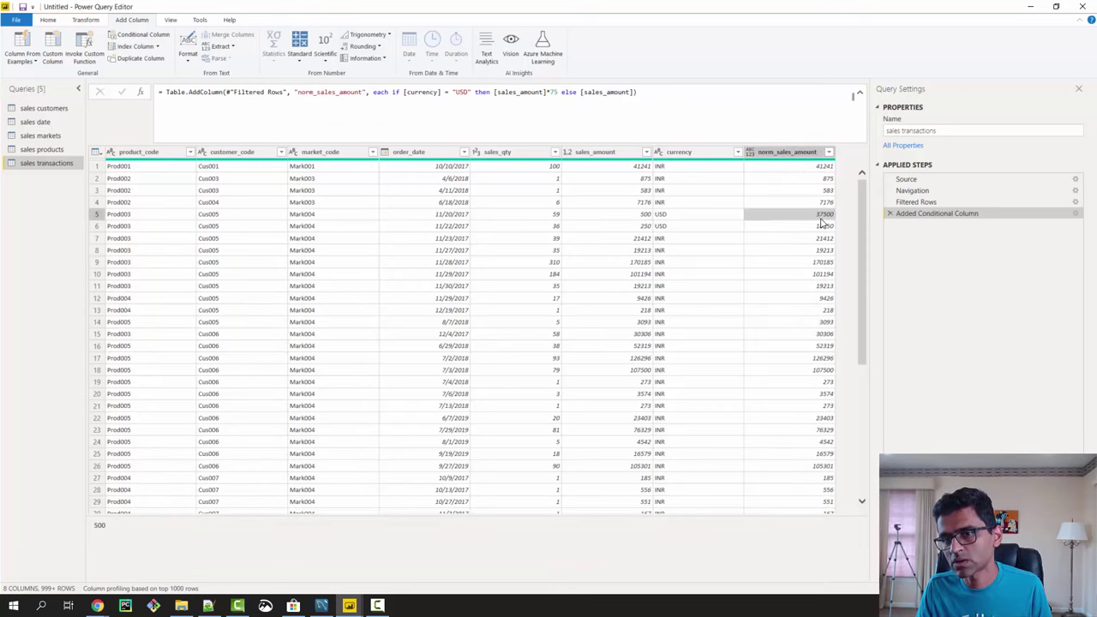
{"action": "left_click", "coordinate": [821, 226]}
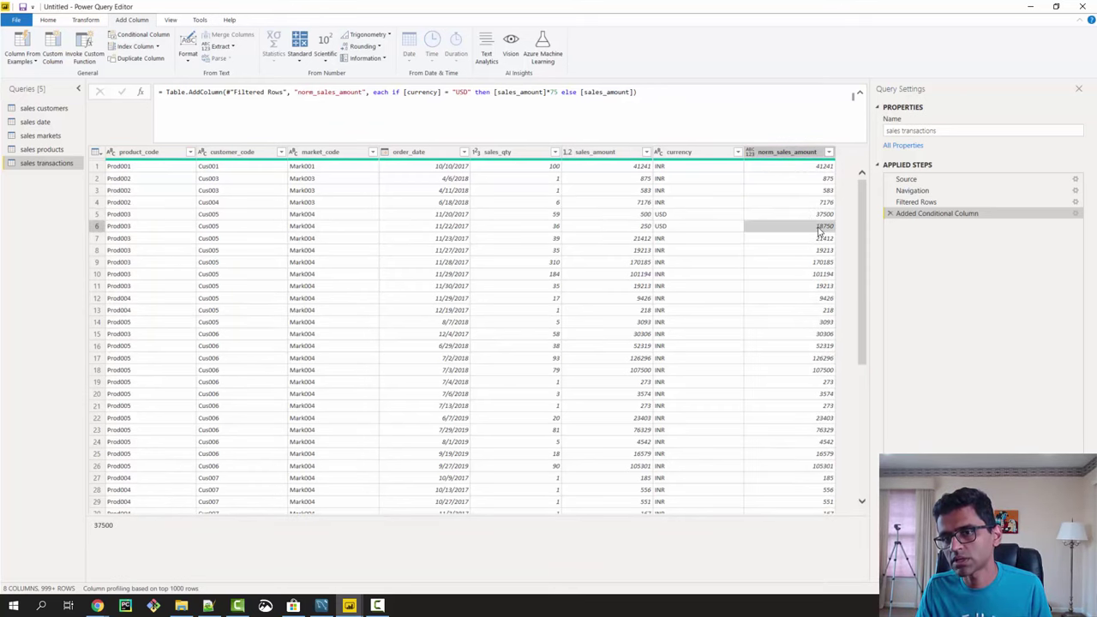
Review the sales transactions data at the Navigation, Filtered Rows and Added Conditional Column steps, including the -1 sales amount.
{"action": "left_click", "coordinate": [665, 97]}
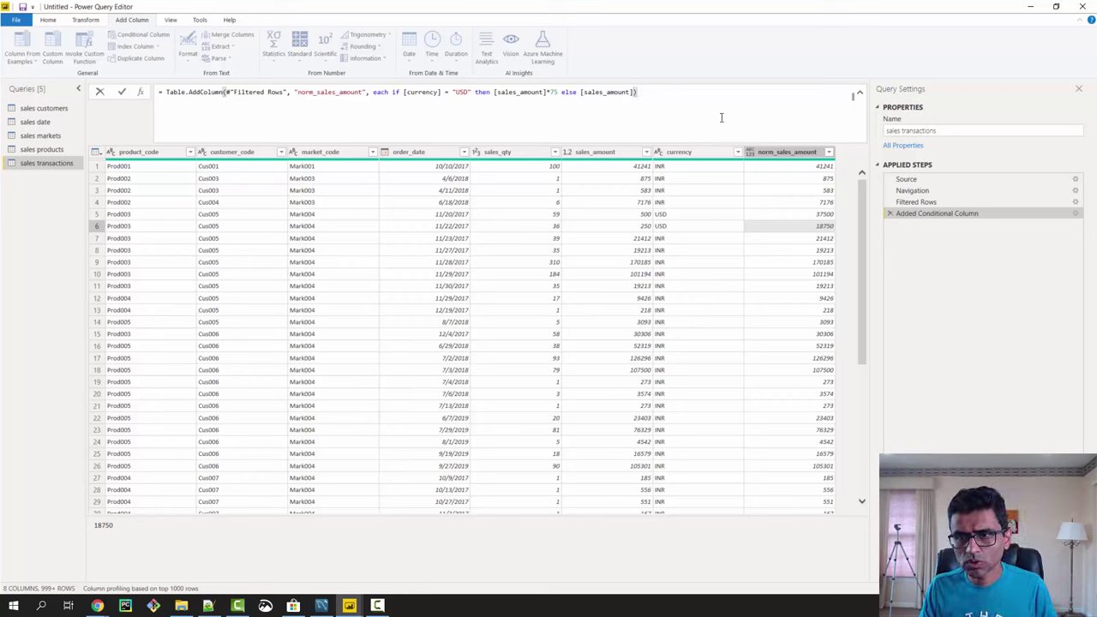
{"action": "left_click", "coordinate": [918, 193]}
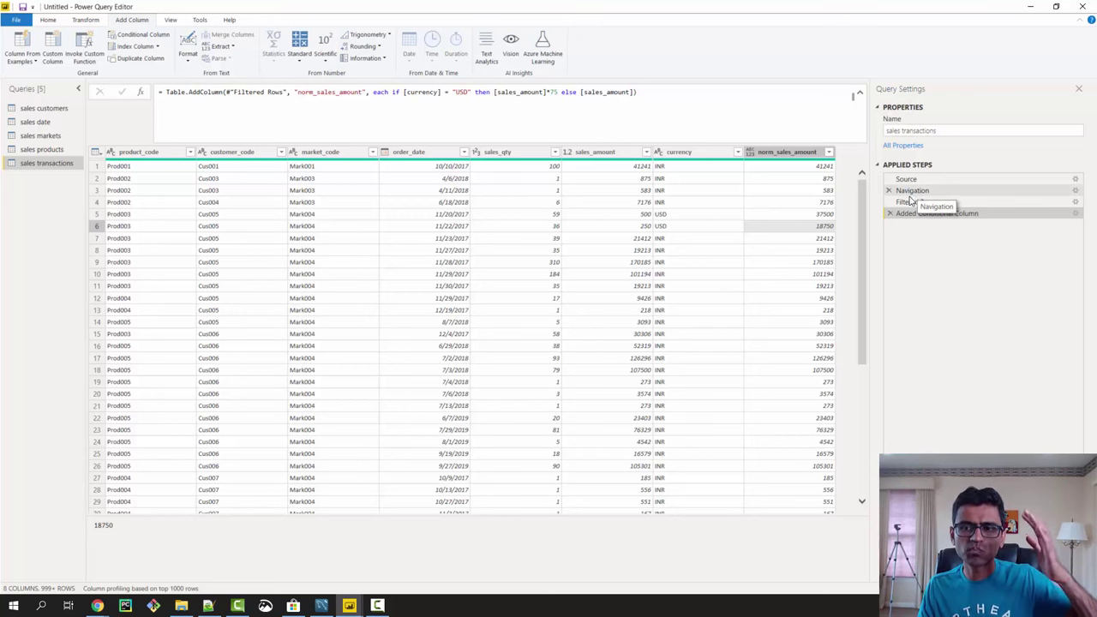
{"action": "left_click", "coordinate": [913, 191]}
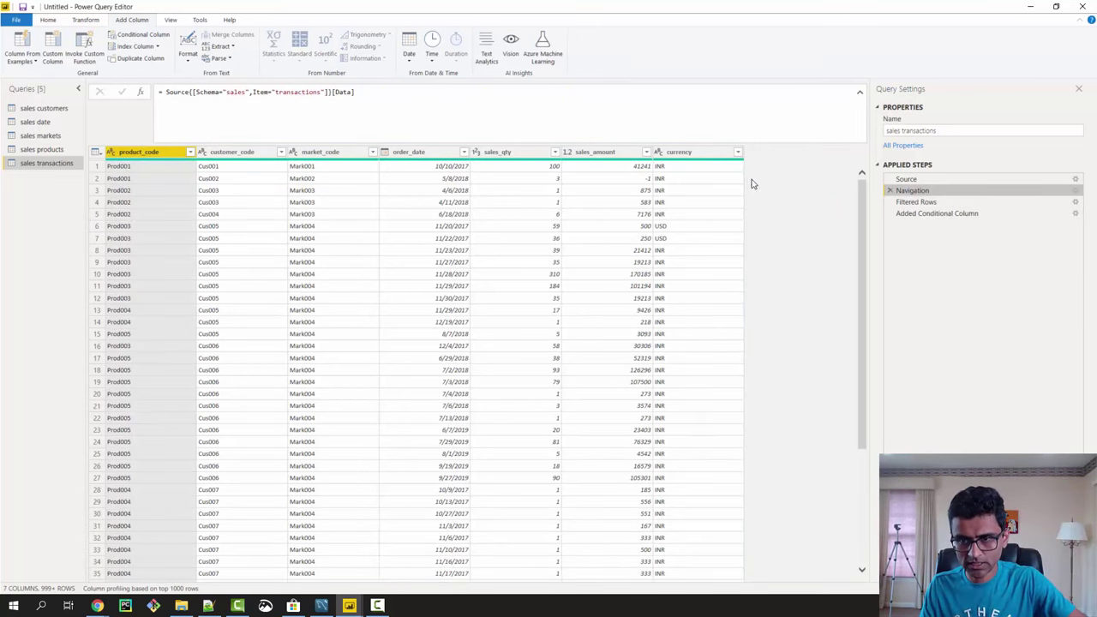
{"action": "left_click", "coordinate": [644, 180]}
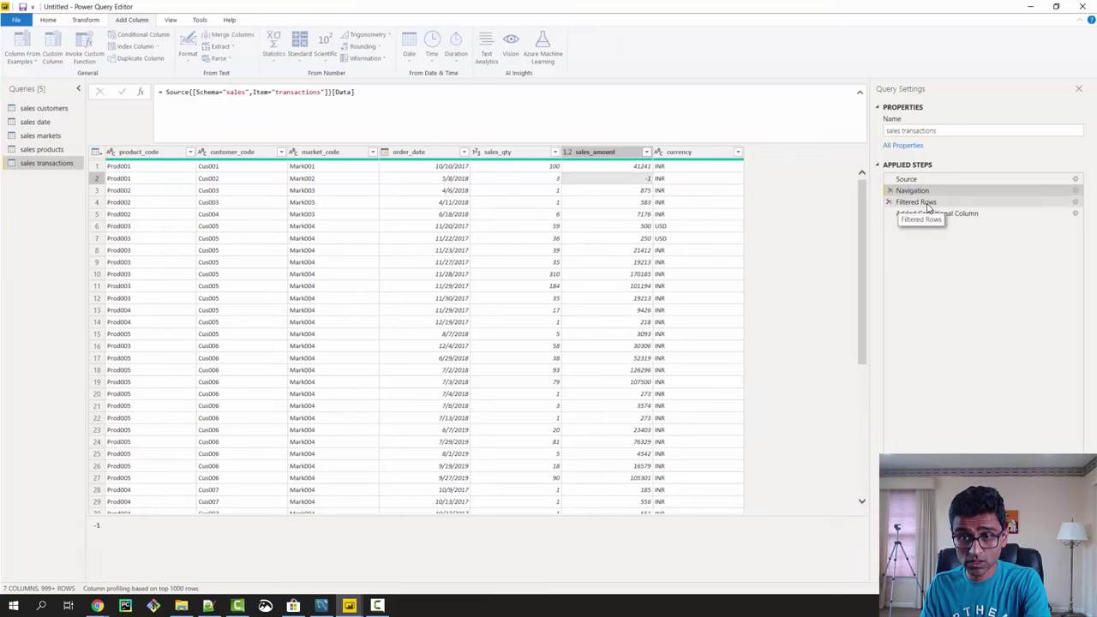
{"action": "left_click", "coordinate": [916, 203]}
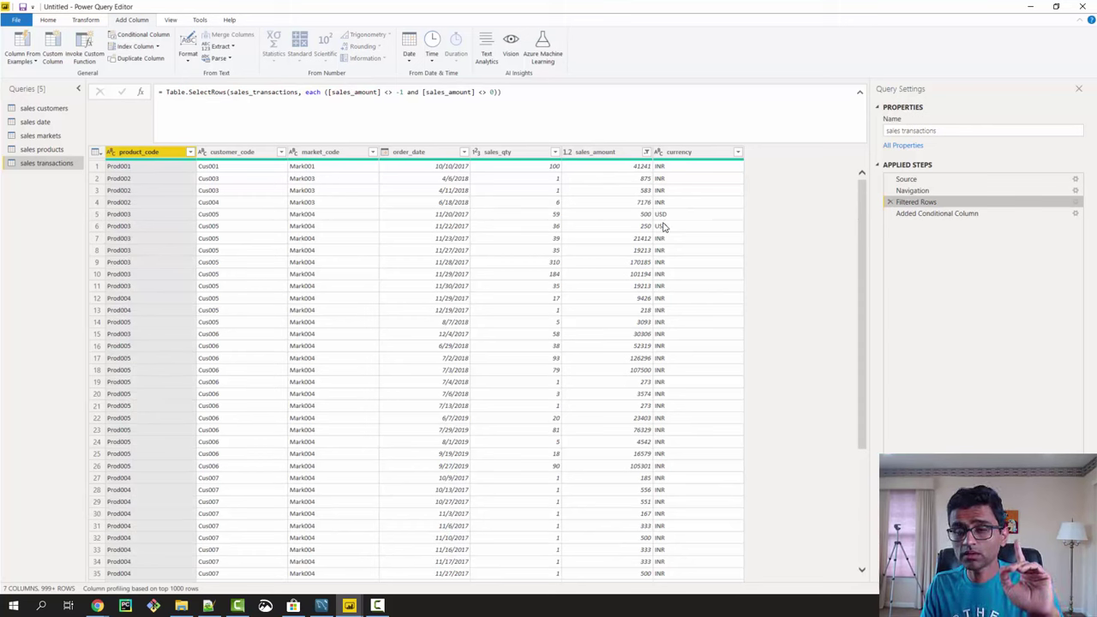
{"action": "left_click", "coordinate": [928, 213]}
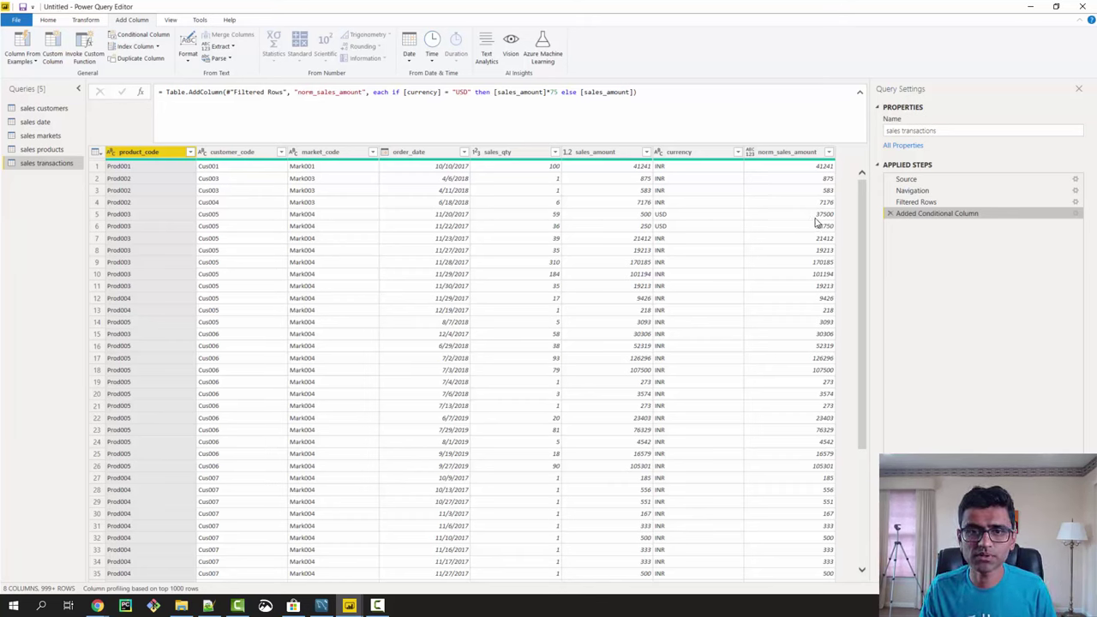
{"action": "key", "text": "F10"}
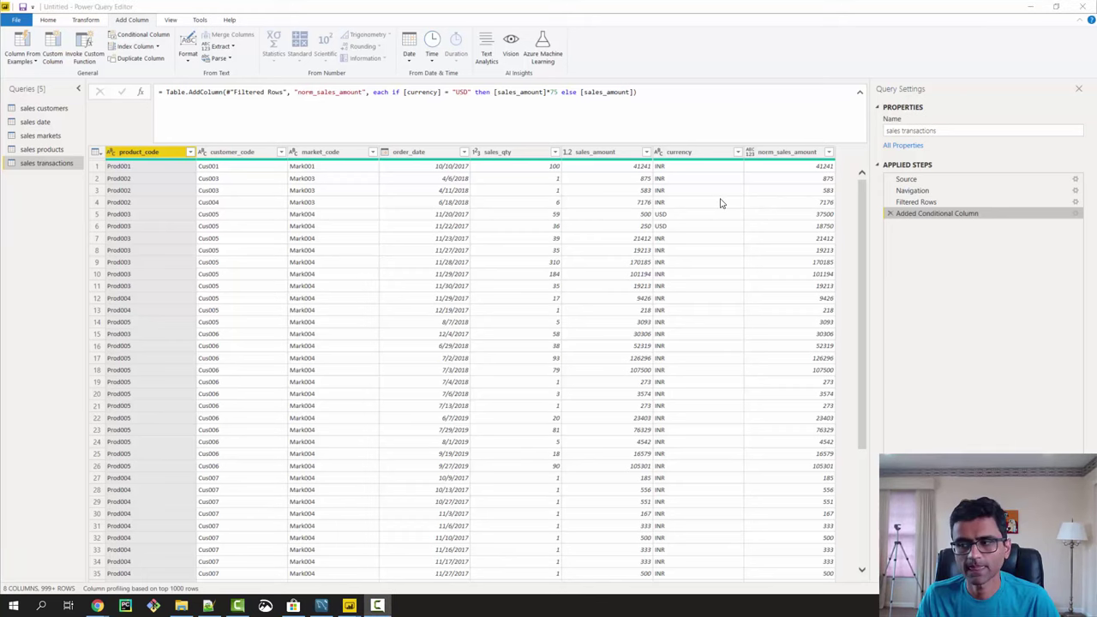
Filter the currency column directly after the Filtered Rows step, excluding both INR values and keeping both USD values.
{"action": "left_click", "coordinate": [1007, 203]}
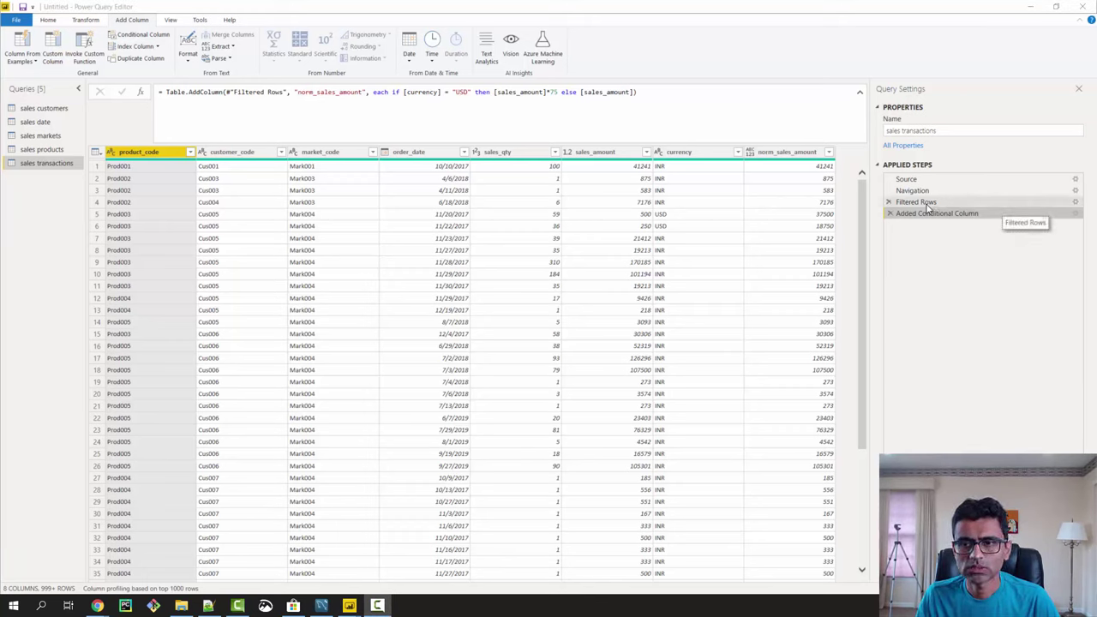
{"action": "left_click", "coordinate": [738, 153]}
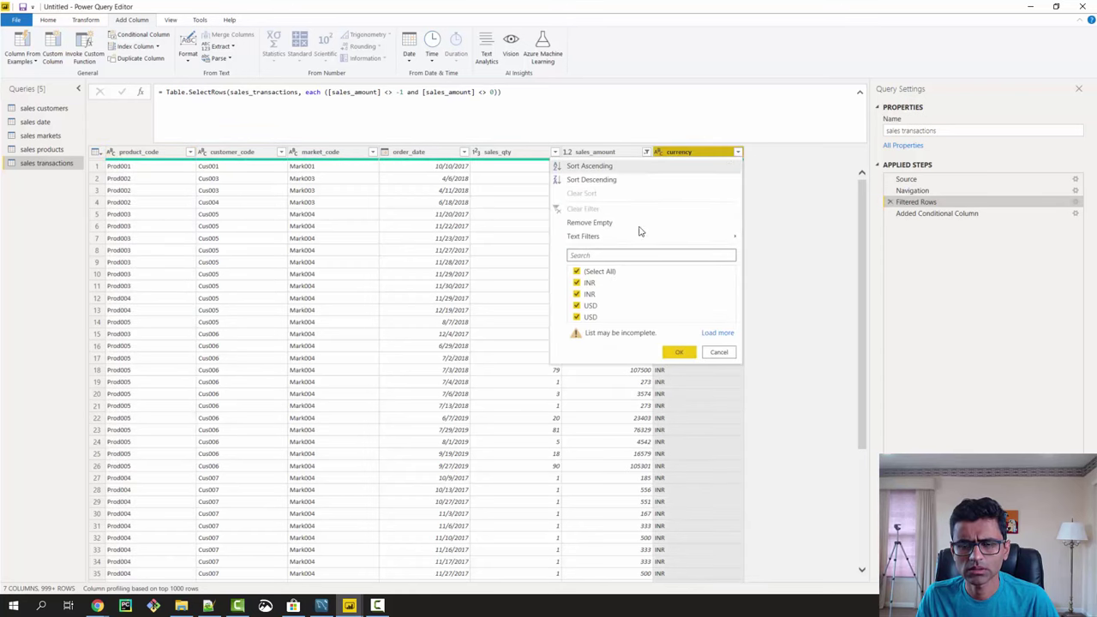
{"action": "left_click", "coordinate": [577, 295]}
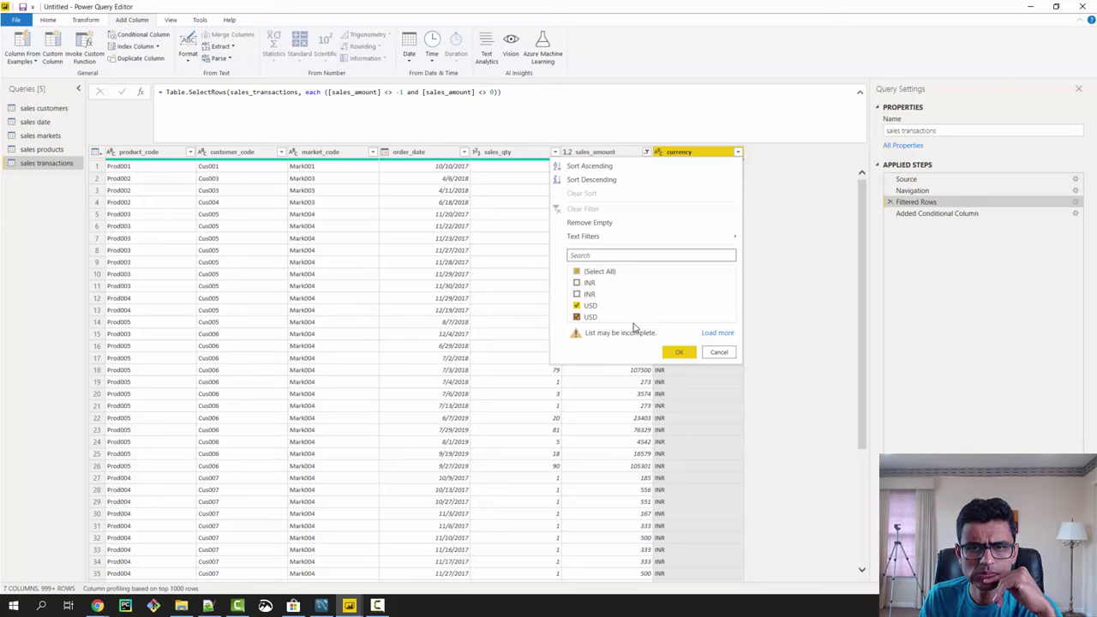
{"action": "left_click", "coordinate": [677, 352]}
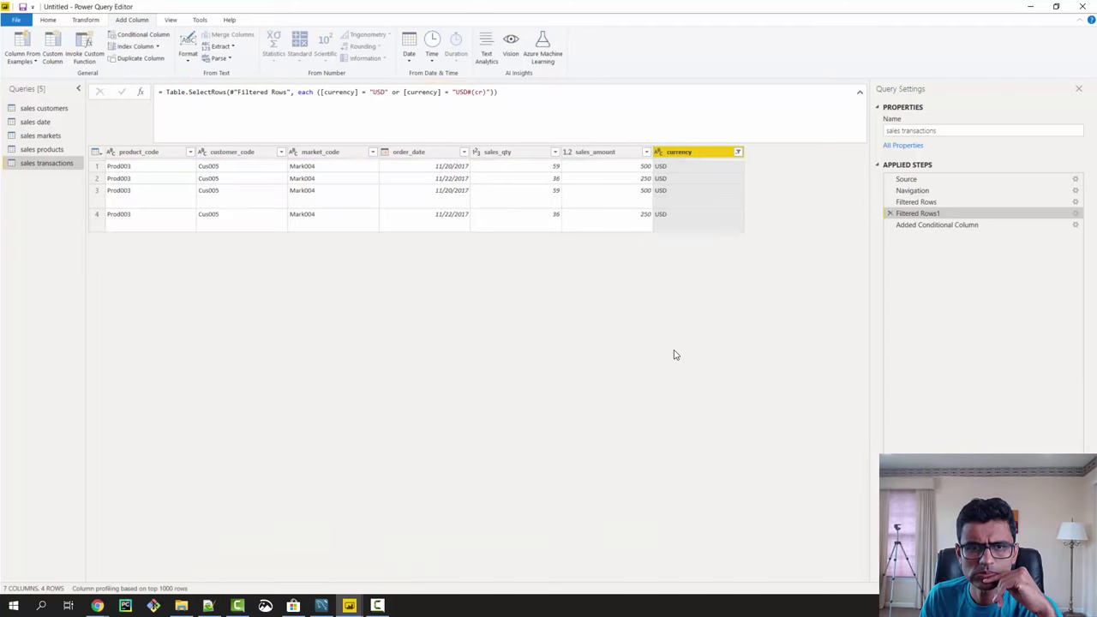
Examine the second USD value's literal, "USD#(cr)", in the currency filter's Table.SelectRows formula.
{"action": "left_click", "coordinate": [502, 94]}
{"action": "left_click_drag", "start_coordinate": [468, 92], "coordinate": [483, 92]}
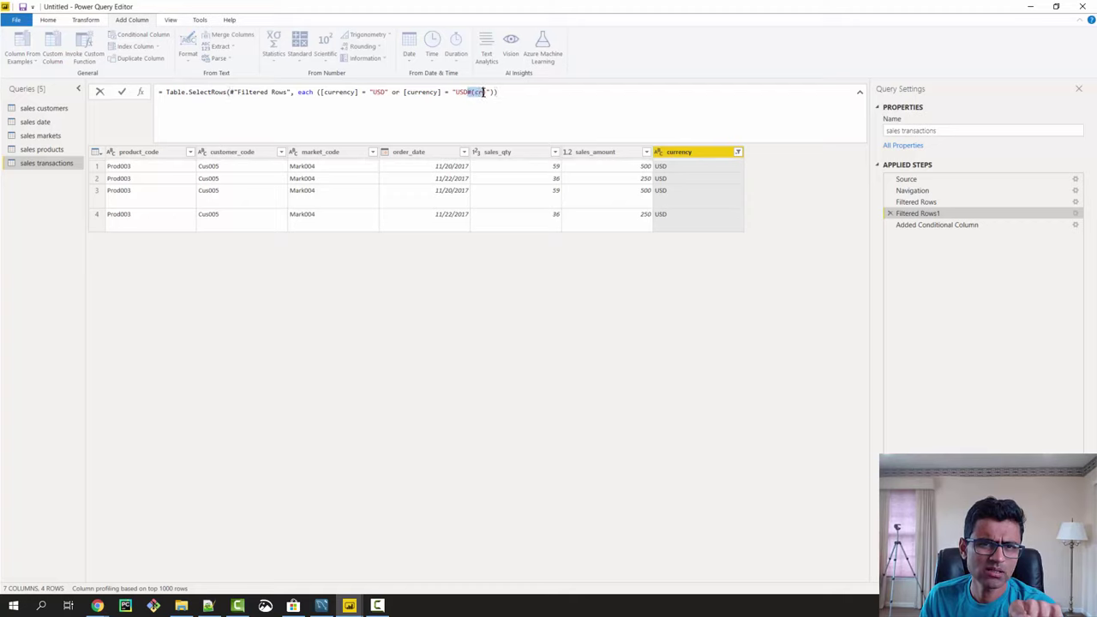
{"action": "left_click", "coordinate": [539, 92]}
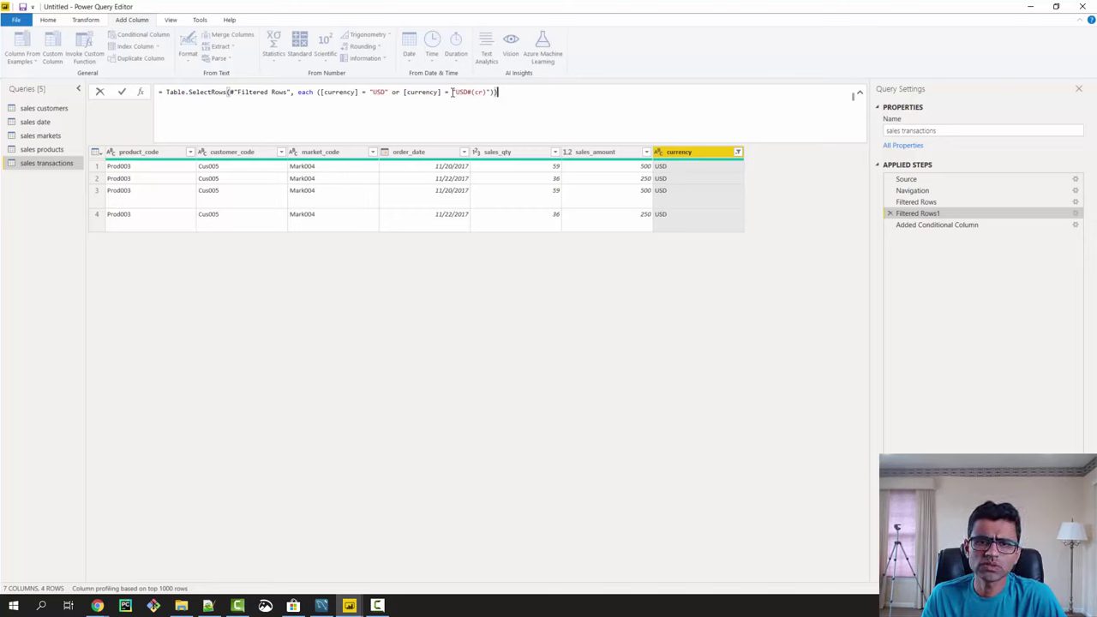
{"action": "left_click_drag", "start_coordinate": [453, 93], "coordinate": [490, 96]}
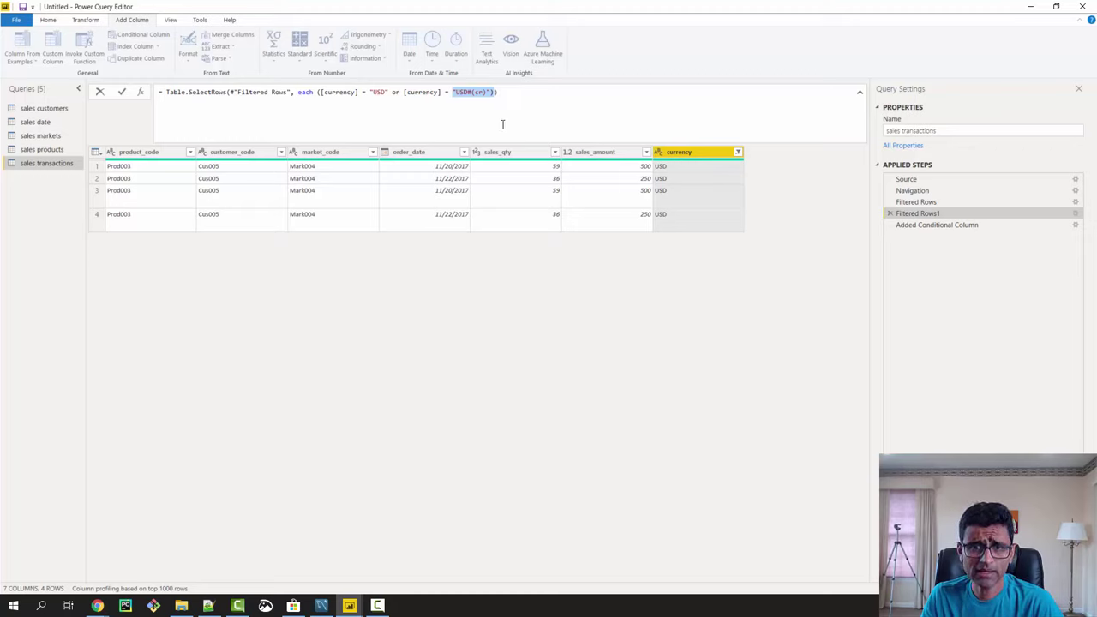
{"action": "left_click", "coordinate": [519, 99]}
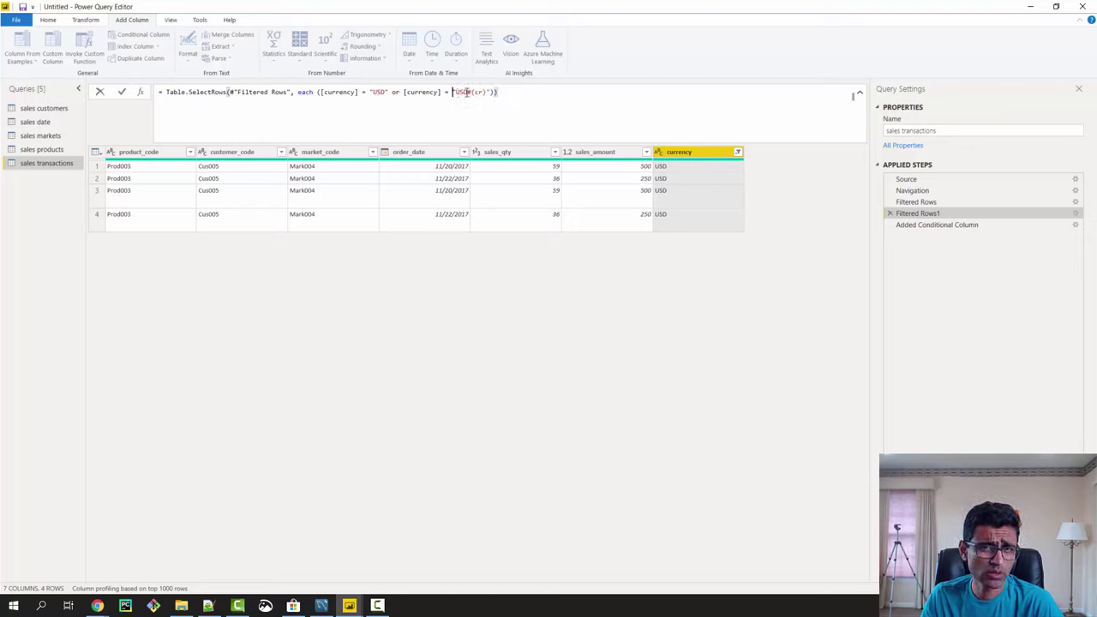
{"action": "left_click_drag", "start_coordinate": [466, 91], "coordinate": [490, 93]}
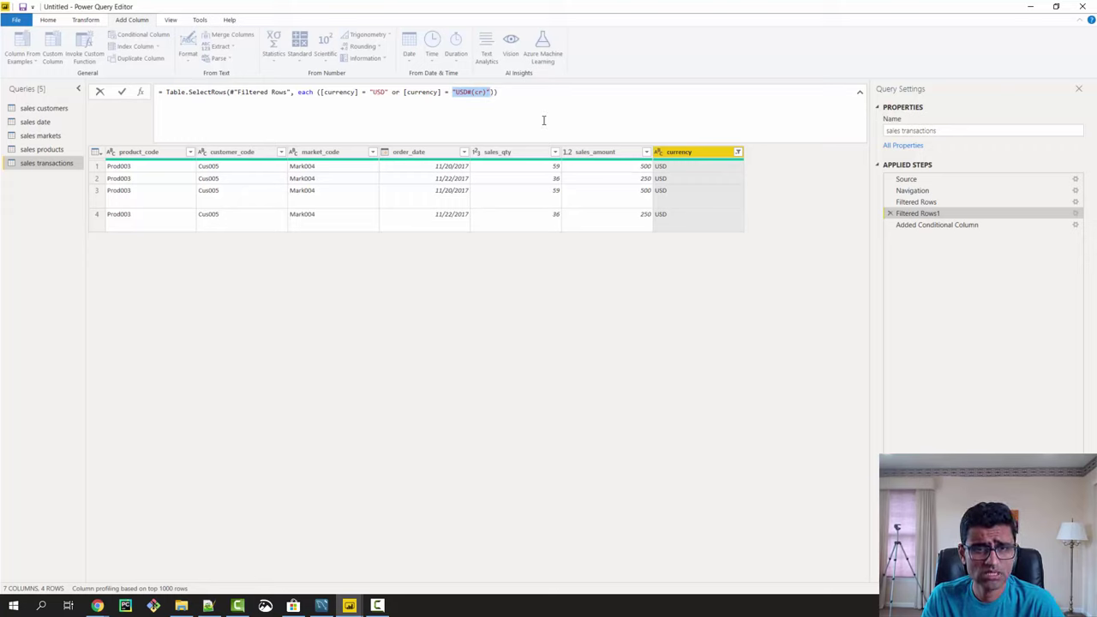
Delete the currency filter step inserted before the Added Conditional Column step.
{"action": "left_click", "coordinate": [892, 216]}
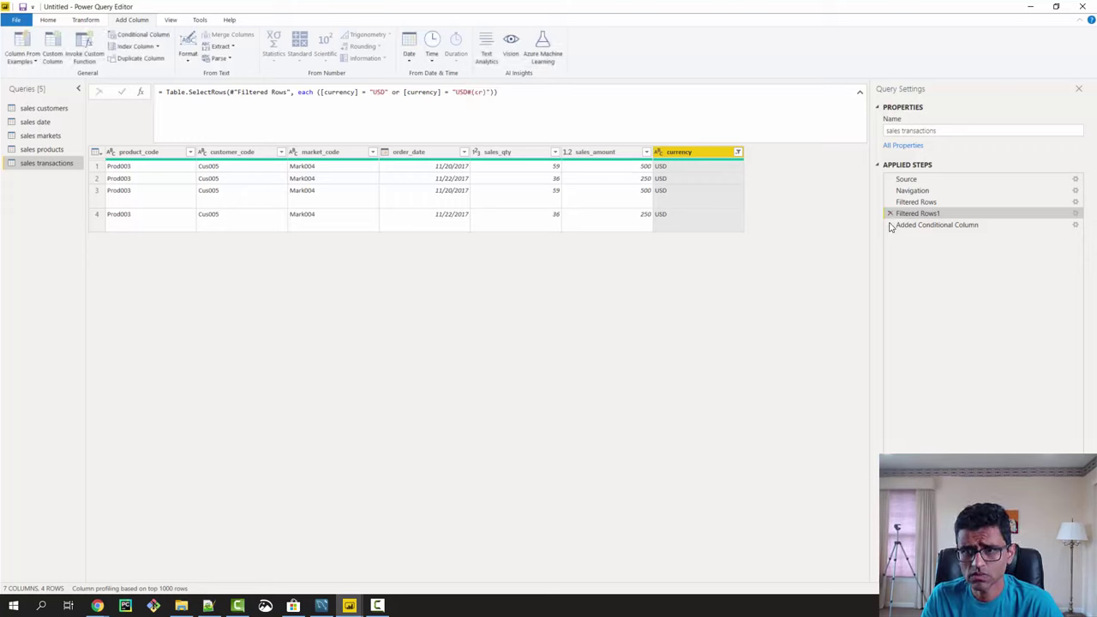
{"action": "left_click", "coordinate": [891, 215]}
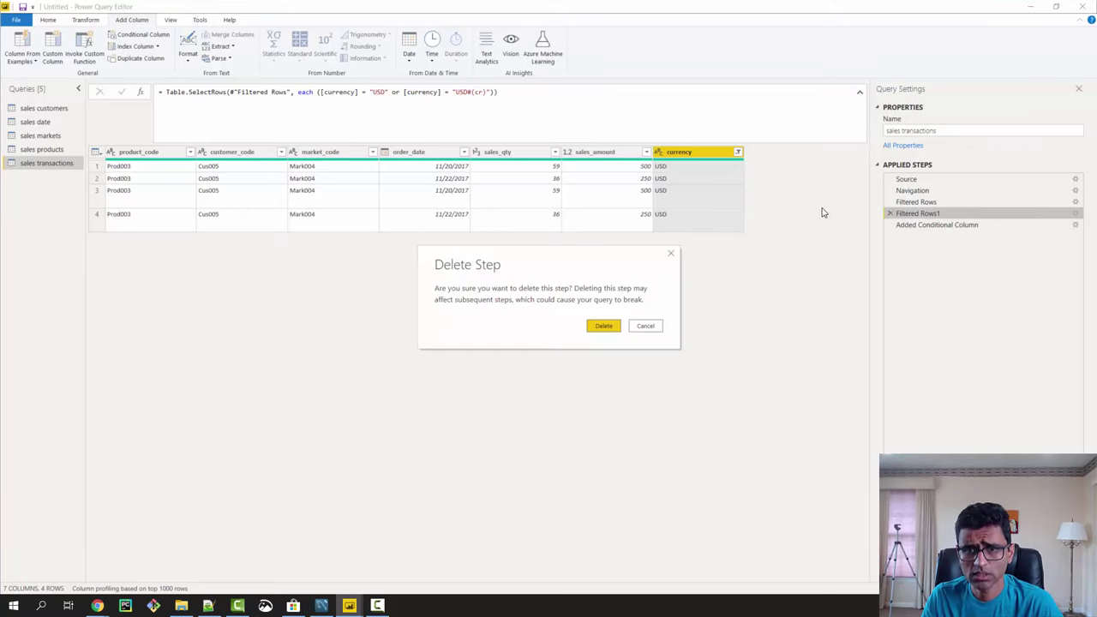
{"action": "left_click", "coordinate": [603, 327]}
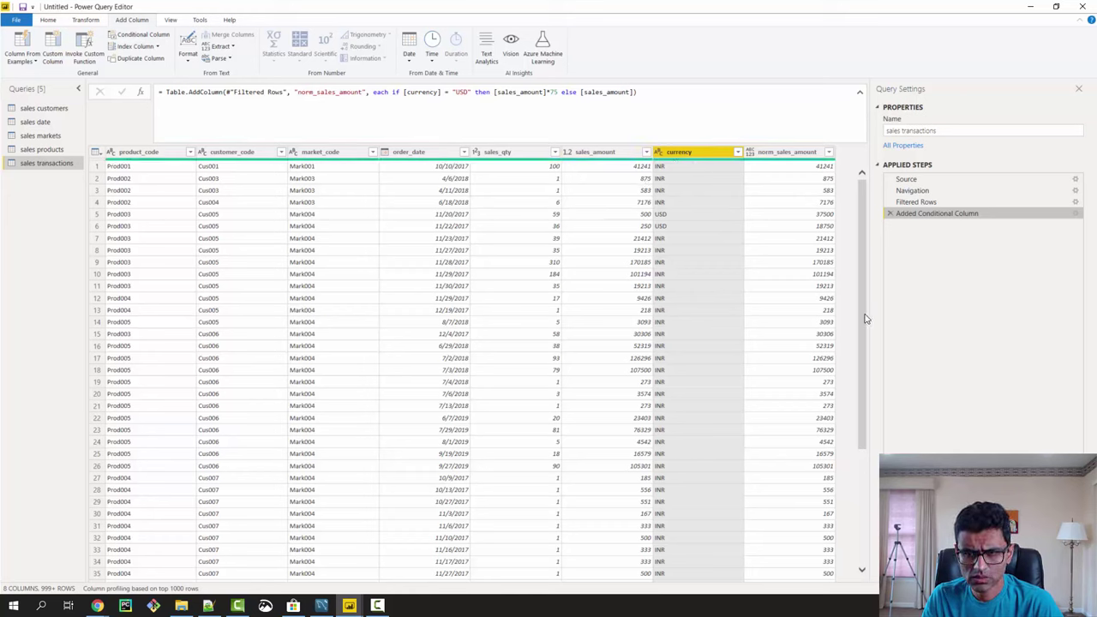
Check norm_sales_amount for both USD currency values using a temporary filter that excludes both INR values, and delete that filter step.
{"action": "scroll", "coordinate": [866, 319], "scroll_direction": "down", "scroll_amount": 7}
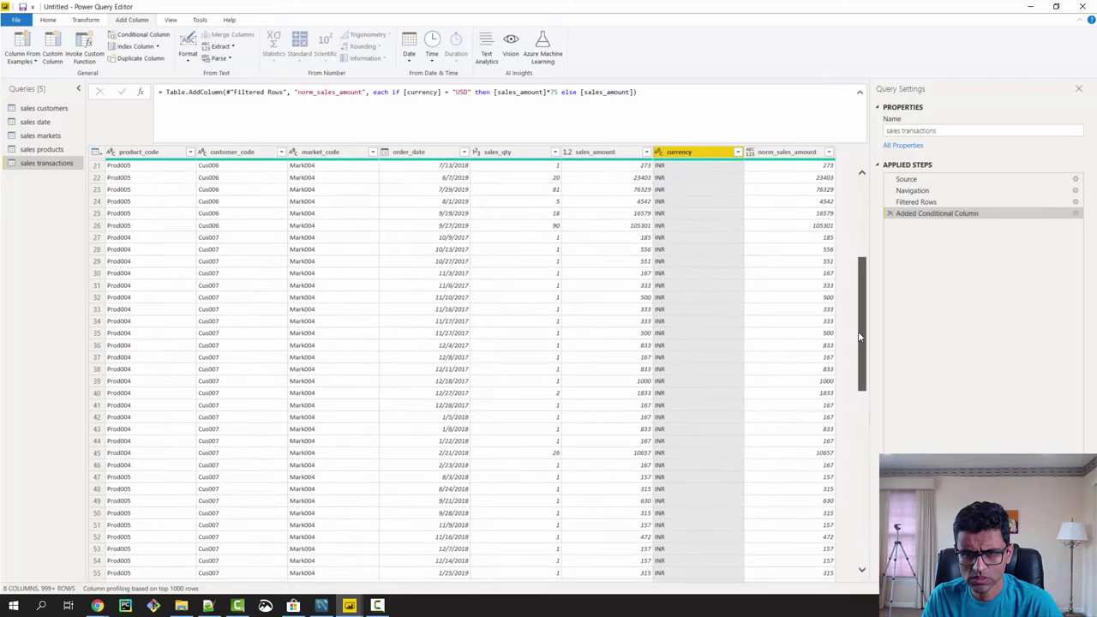
{"action": "left_click_drag", "start_coordinate": [860, 337], "coordinate": [845, 155]}
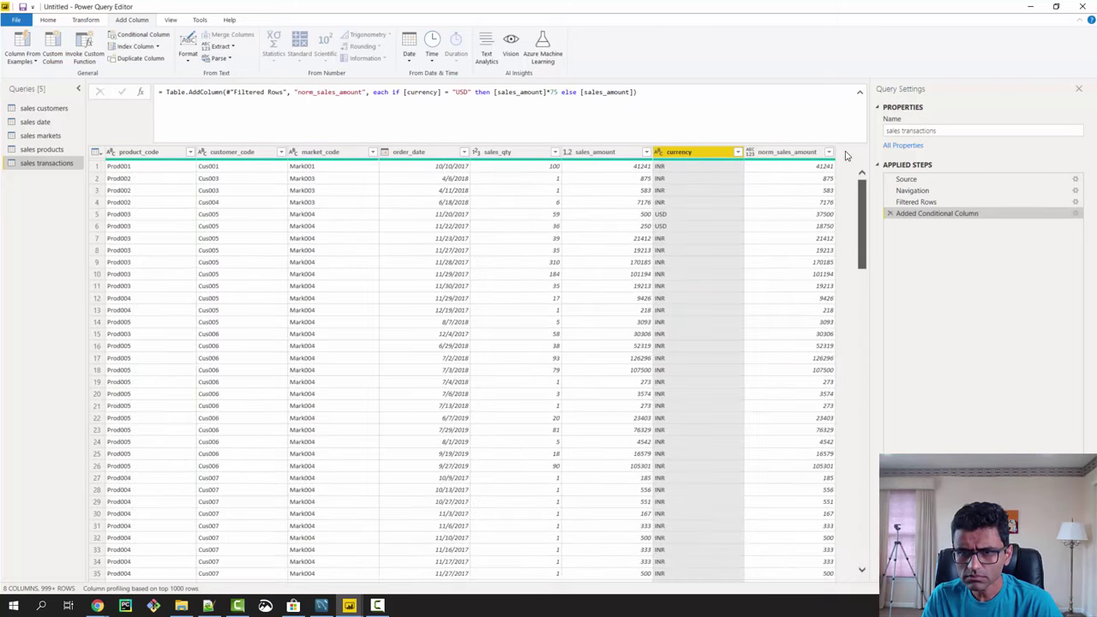
{"action": "left_click", "coordinate": [738, 152]}
{"action": "left_click", "coordinate": [576, 294]}
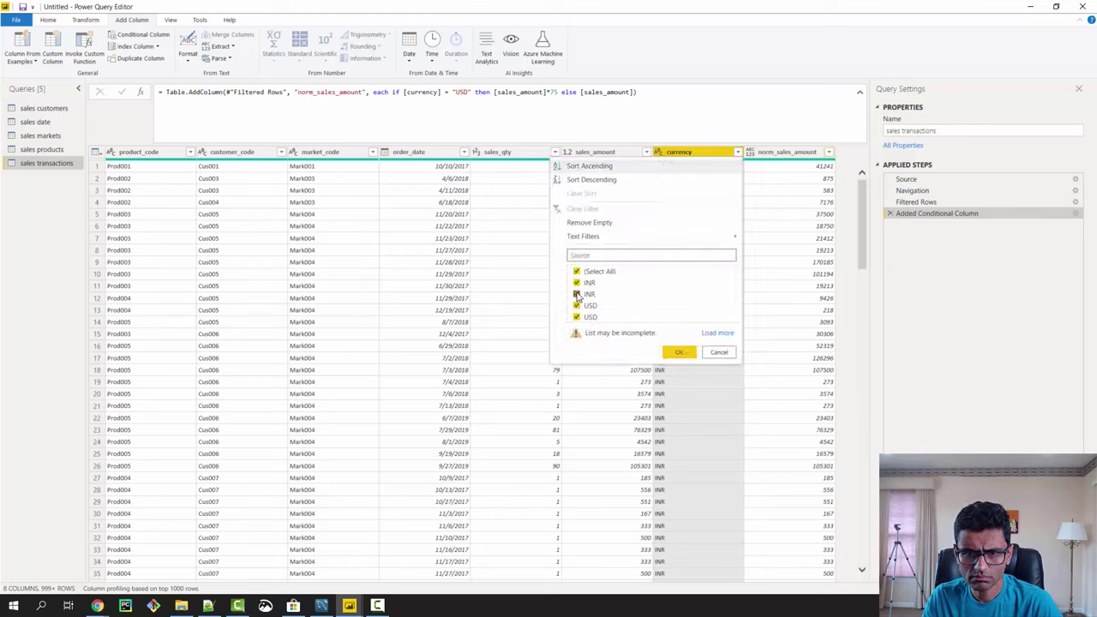
{"action": "left_click", "coordinate": [576, 282]}
{"action": "left_click", "coordinate": [678, 353]}
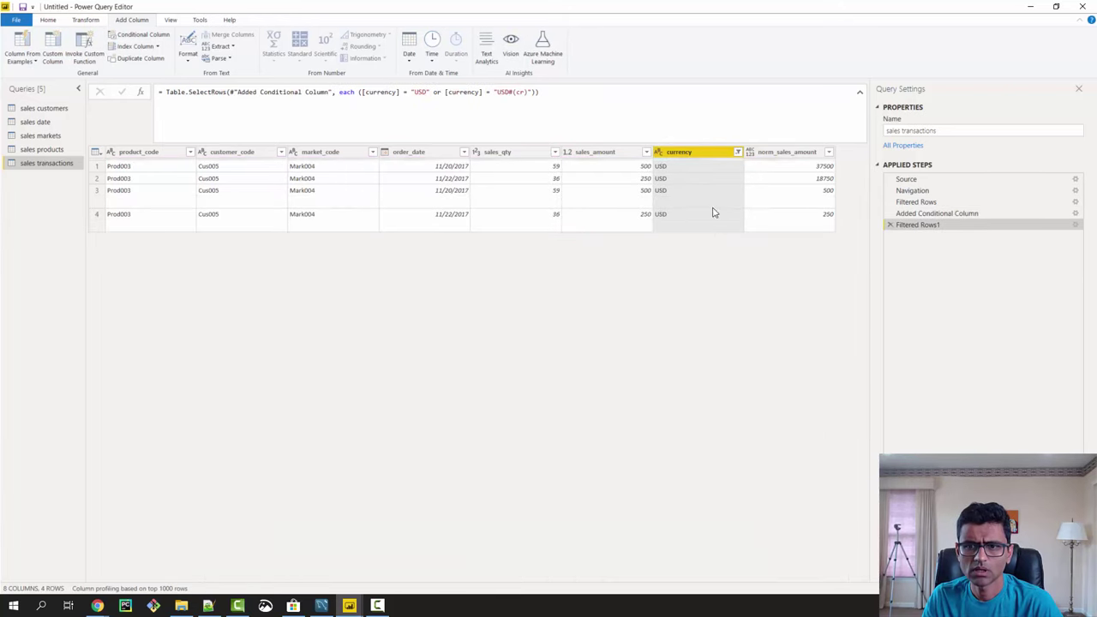
{"action": "left_click", "coordinate": [668, 194]}
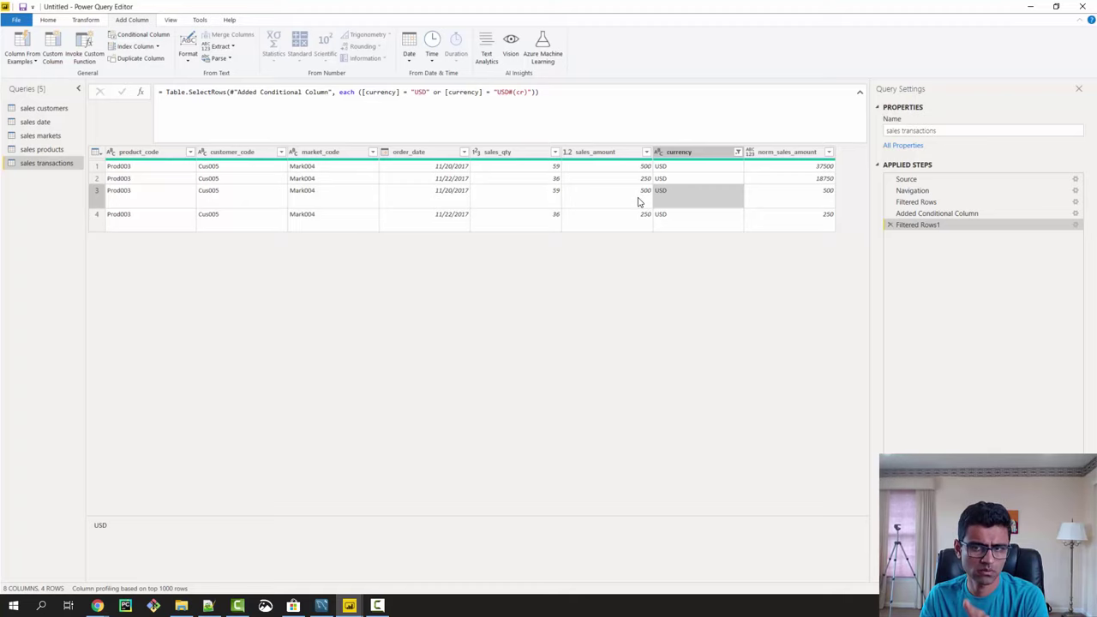
{"action": "left_click", "coordinate": [890, 226]}
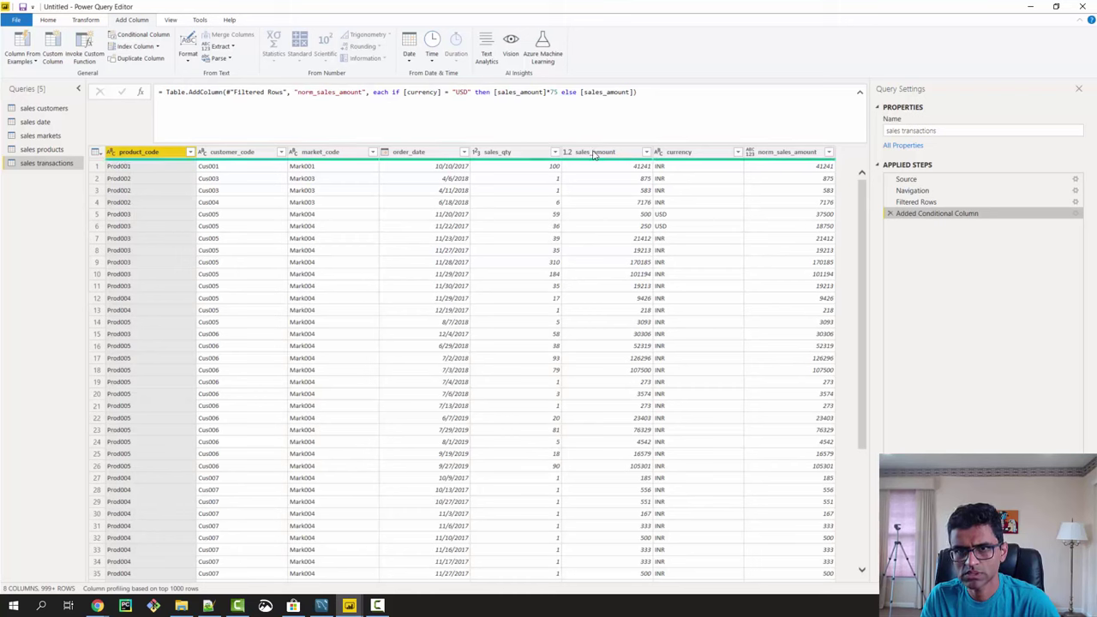
Extend the norm_sales_amount condition with or [currency]="USD#(cr)" so that both USD variants are multiplied by 75.
{"action": "left_click", "coordinate": [502, 92]}
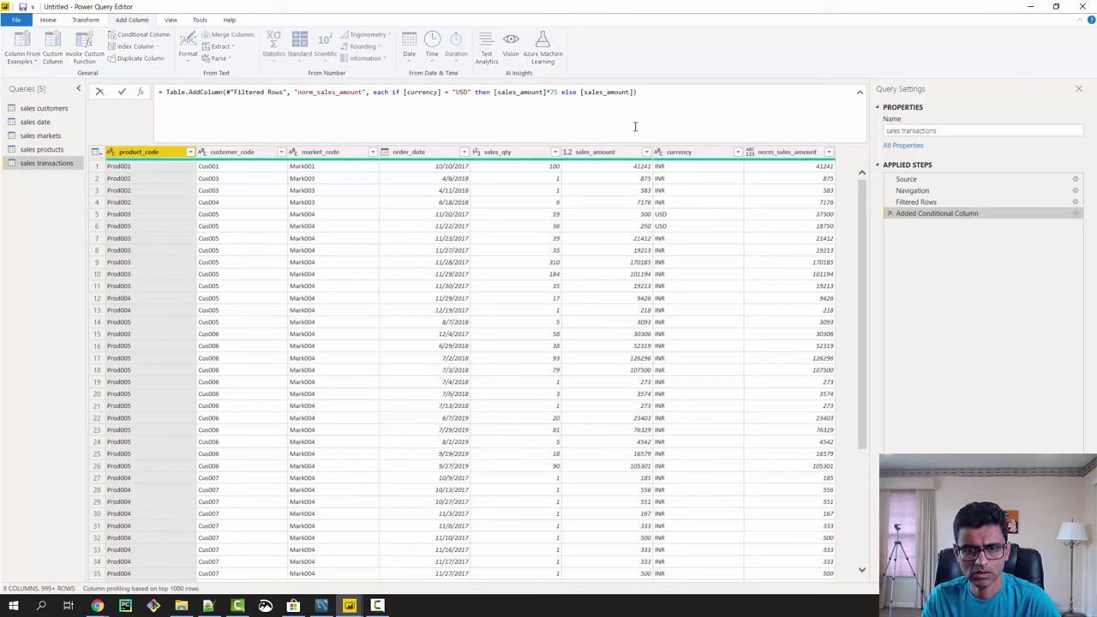
{"action": "type", "text": "or"}
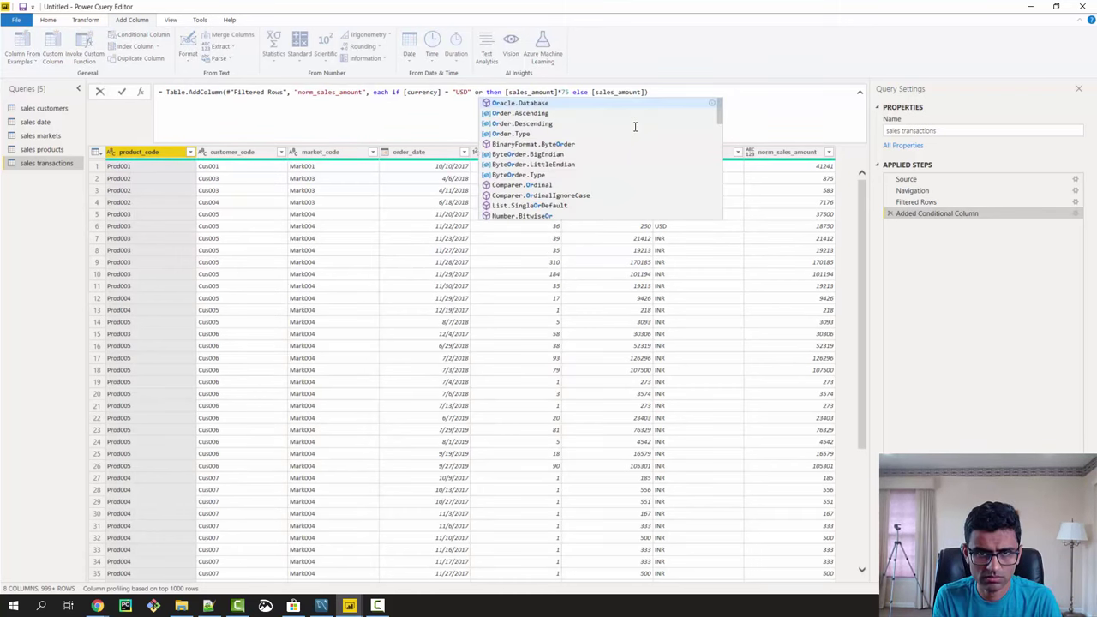
{"action": "type", "text": " [currency] "}
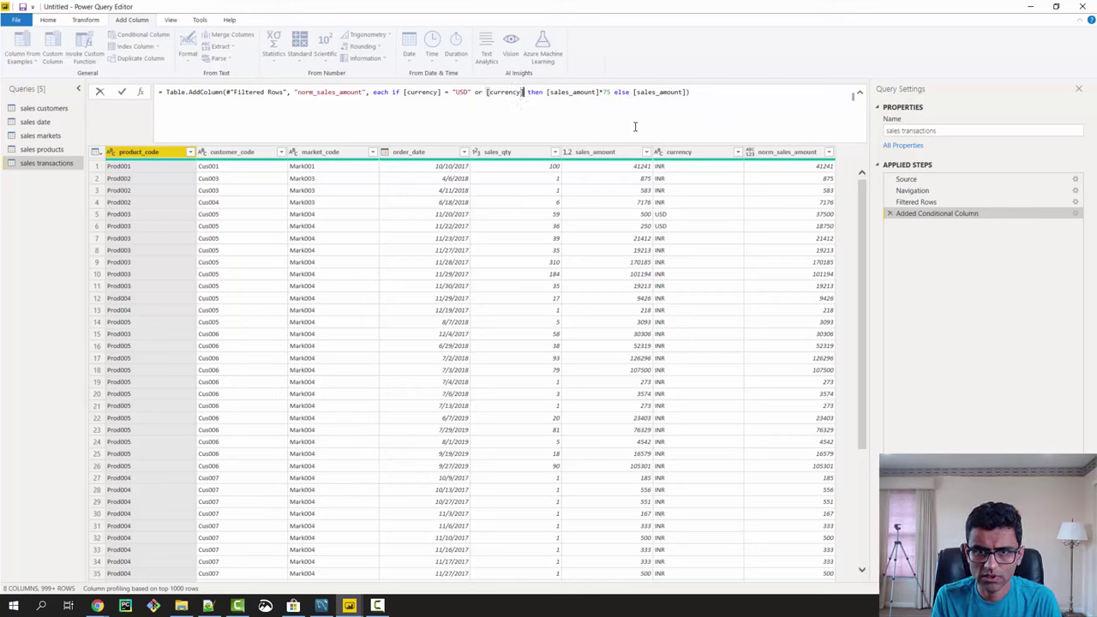
{"action": "type", "text": "="}
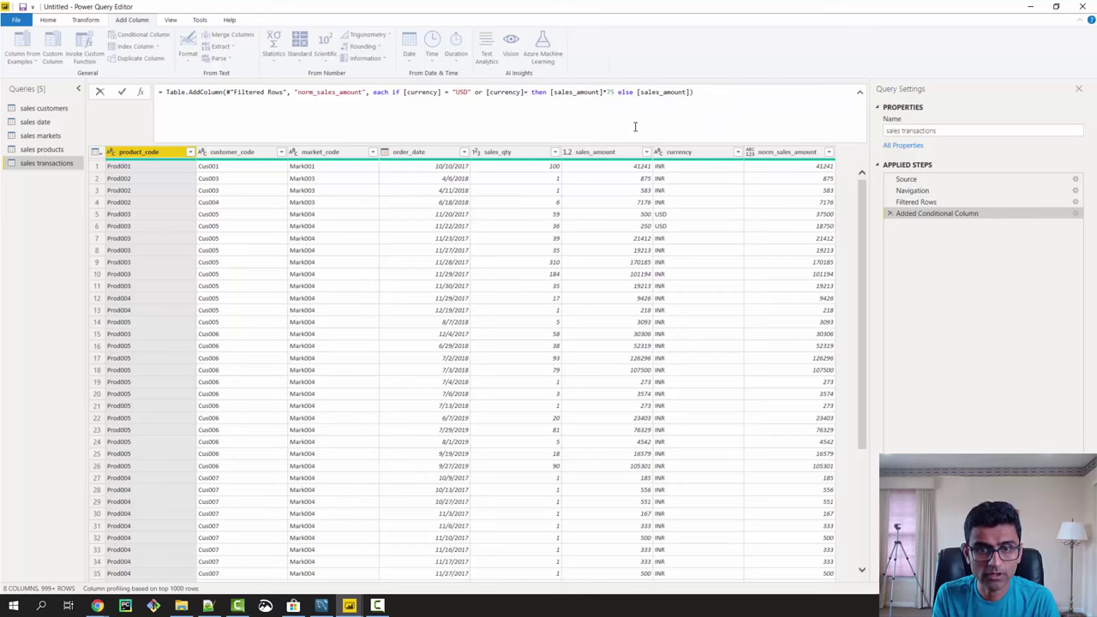
{"action": "type", "text": "\"USD#(cr)\""}
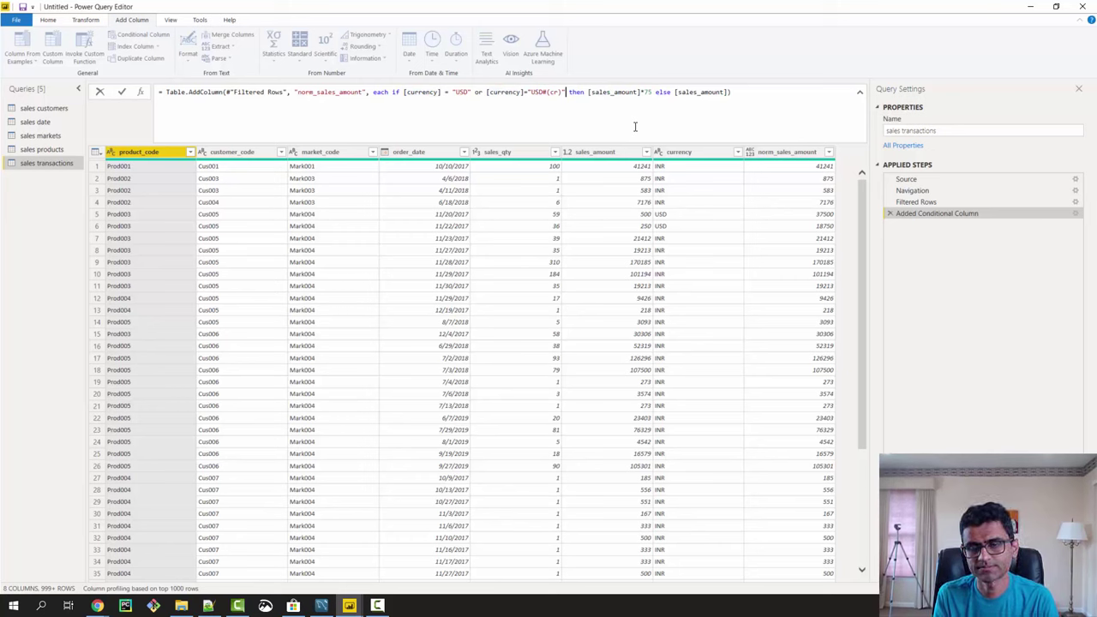
{"action": "key", "text": "Return"}
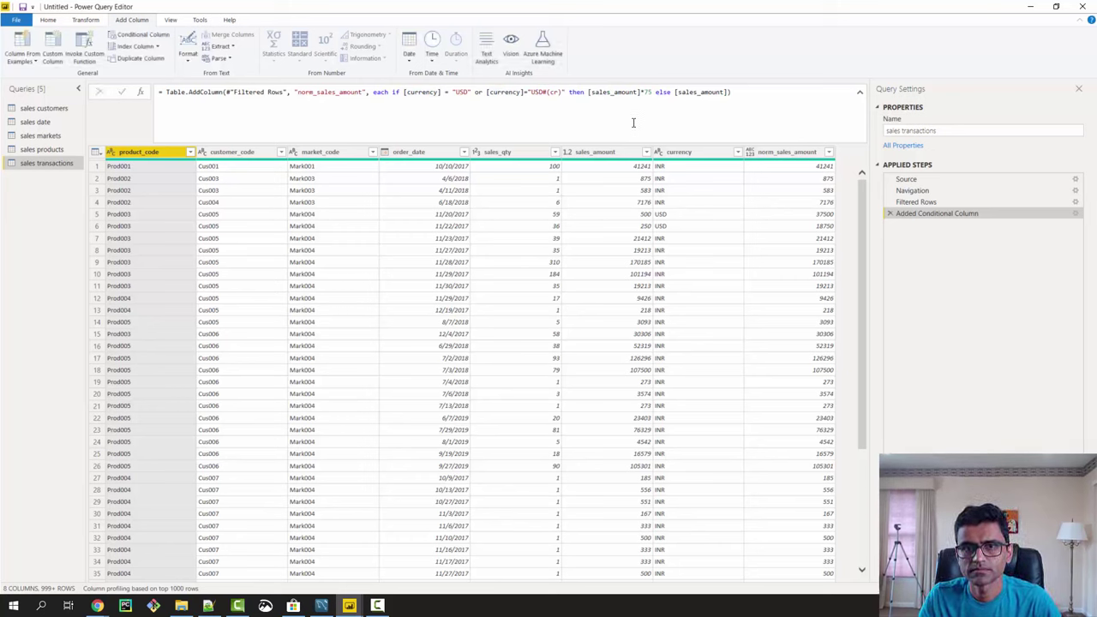
{"action": "left_click", "coordinate": [769, 96]}
{"action": "key", "text": "Return"}
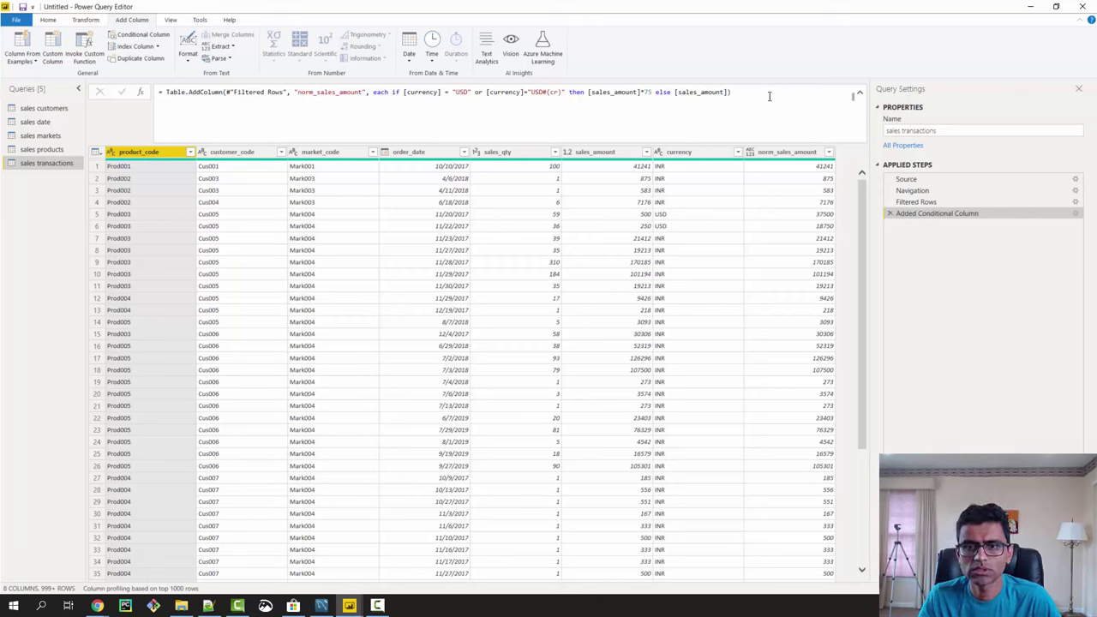
Filter the currency column after the Added Conditional Column step to exclude both INR values and keep both USD values.
{"action": "left_click", "coordinate": [737, 152]}
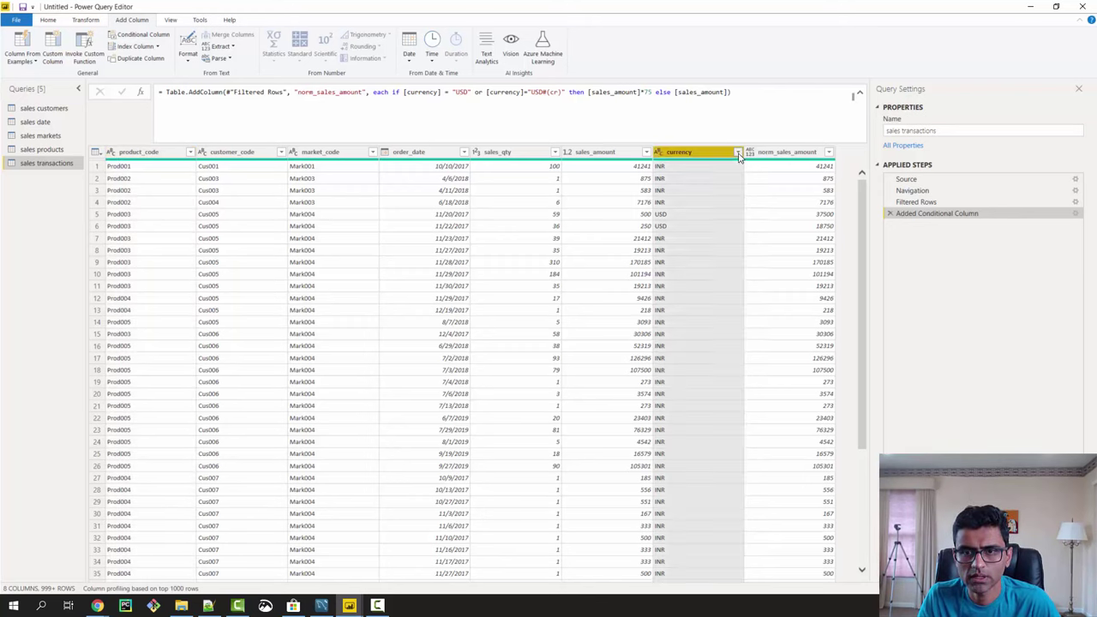
{"action": "left_click", "coordinate": [576, 282]}
{"action": "left_click", "coordinate": [576, 294]}
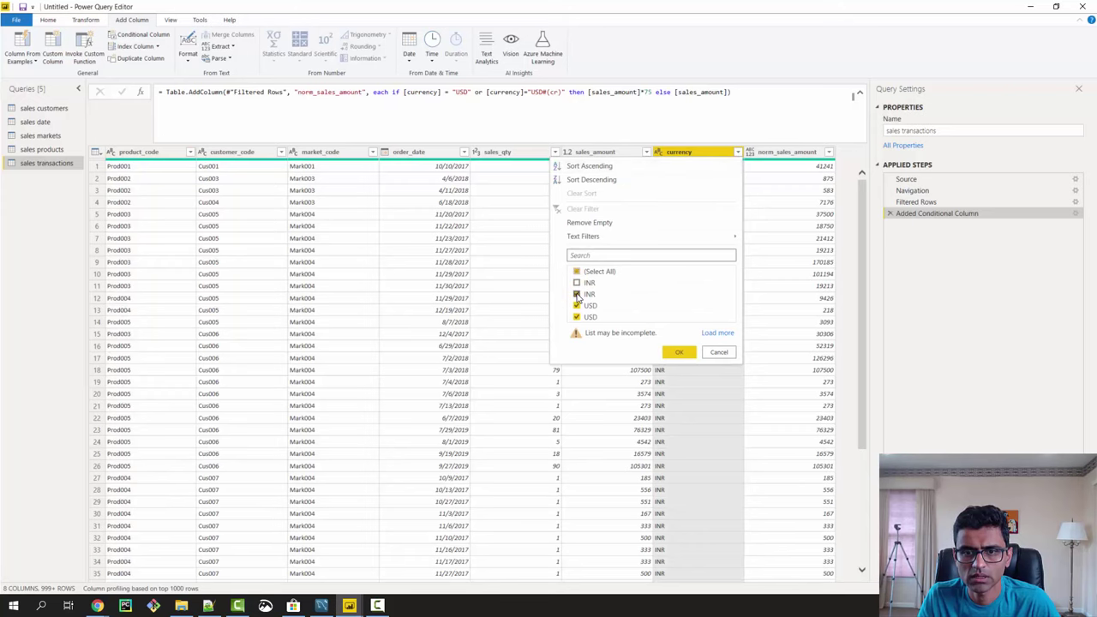
{"action": "left_click", "coordinate": [678, 351]}
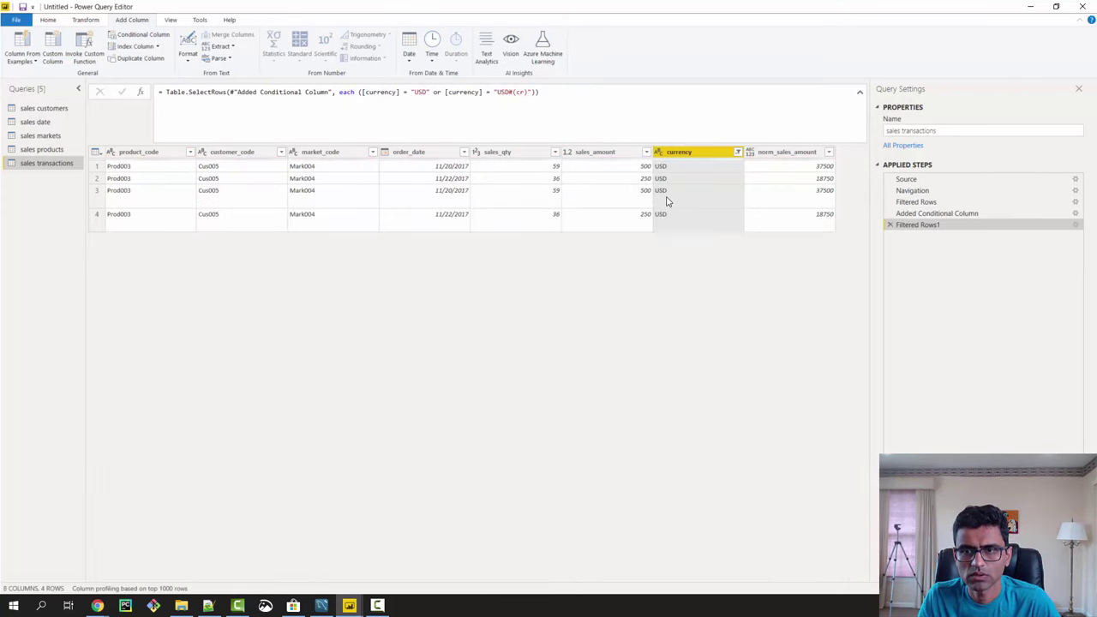
Delete the Filtered Rows1 step that follows Added Conditional Column in the sales transactions query.
{"action": "left_click", "coordinate": [668, 200]}
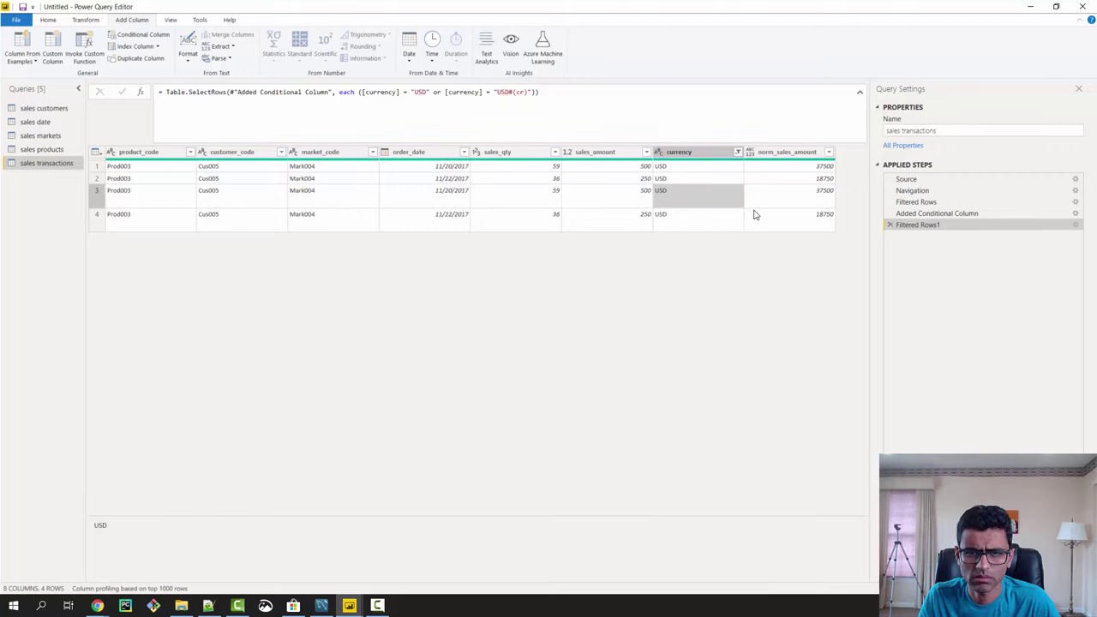
{"action": "left_click", "coordinate": [738, 153]}
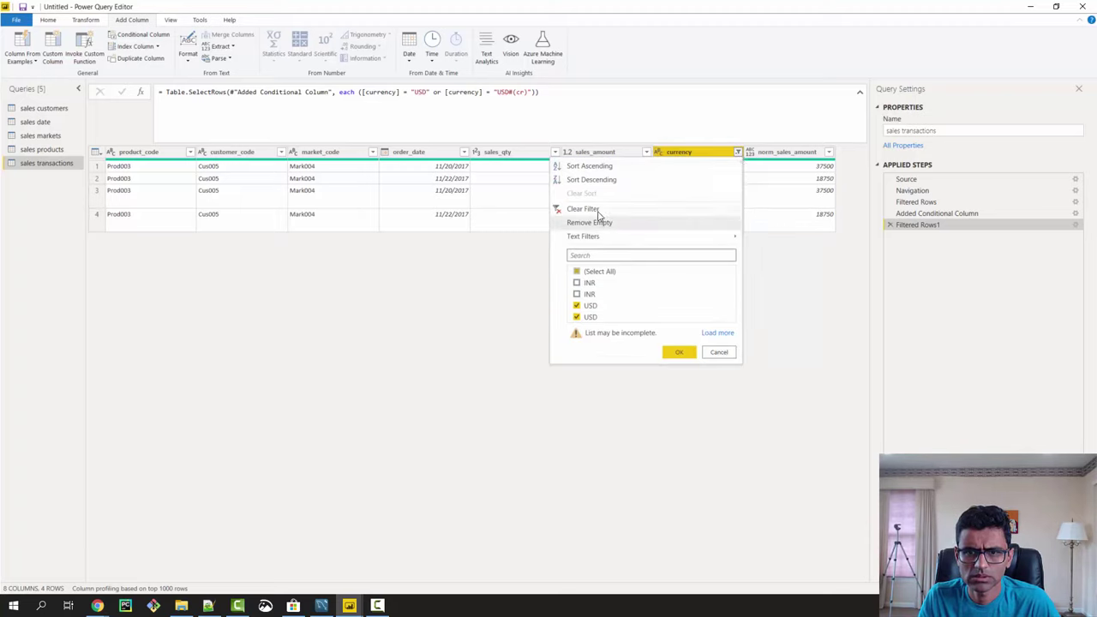
{"action": "left_click", "coordinate": [950, 259]}
{"action": "left_click", "coordinate": [890, 224]}
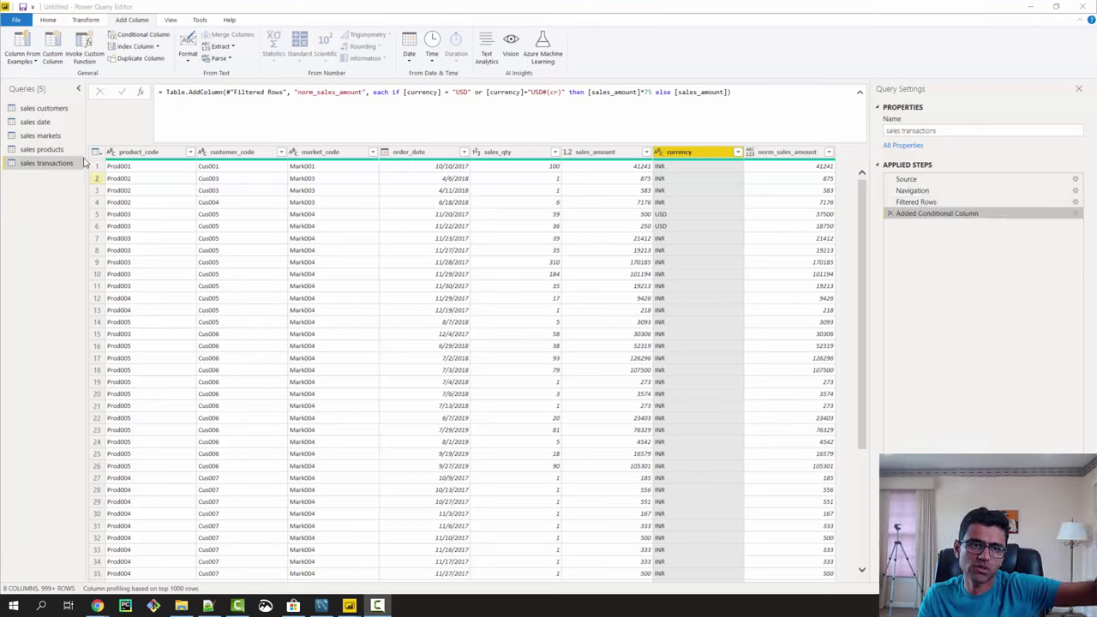
Close the query editor and apply the query changes to the data model.
{"action": "left_click", "coordinate": [39, 243]}
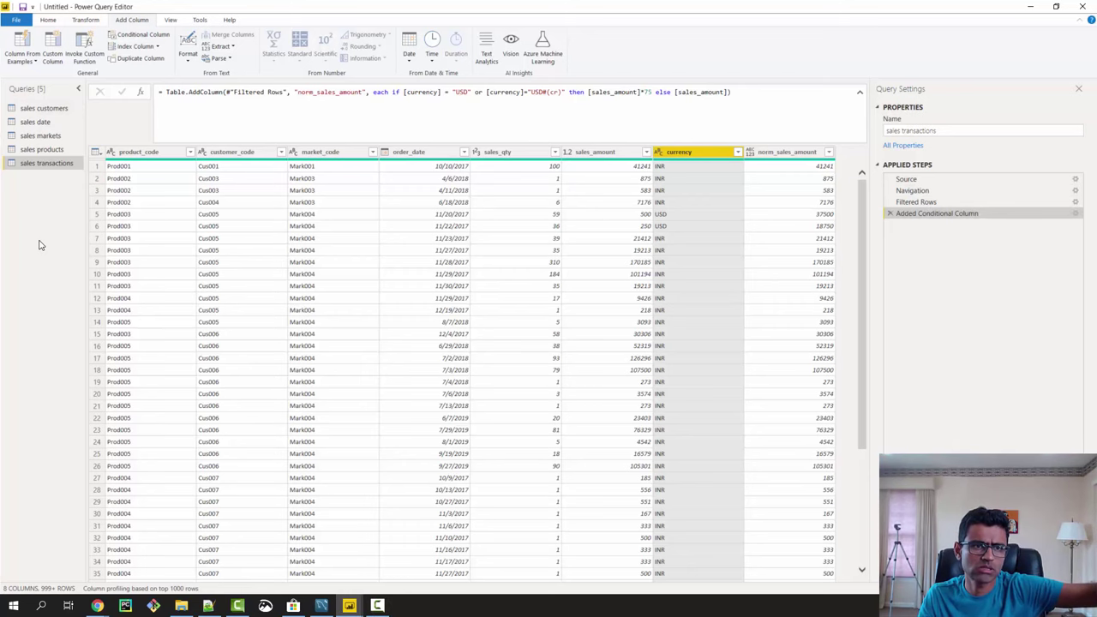
{"action": "left_click", "coordinate": [48, 19]}
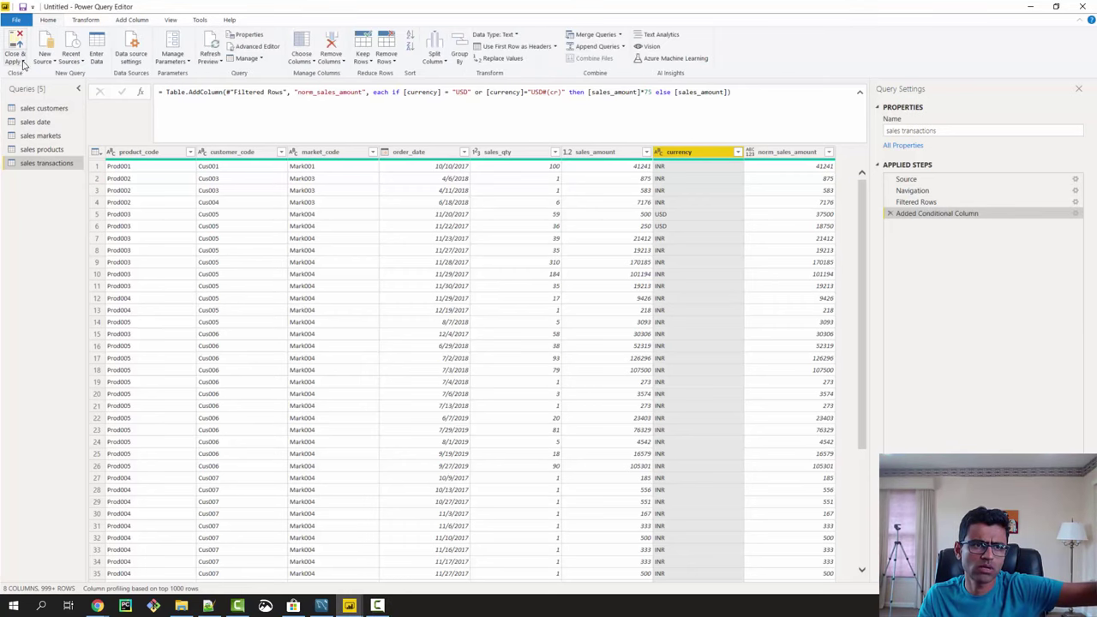
{"action": "left_click", "coordinate": [14, 65]}
{"action": "left_click", "coordinate": [14, 65]}
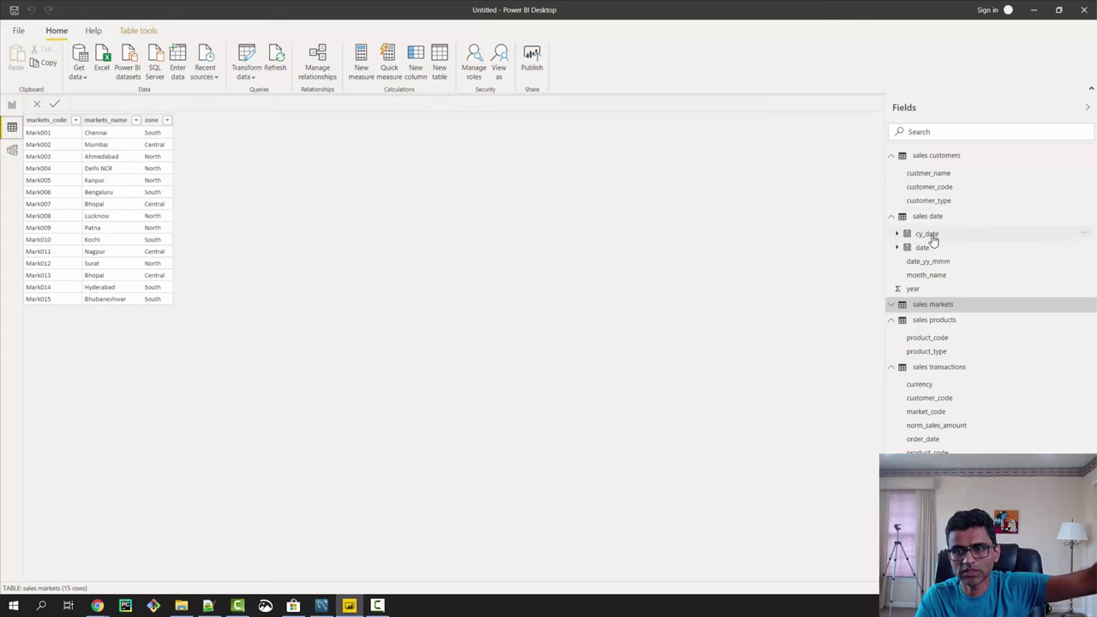
Examine the currency and norm_sales_amount columns in the loaded sales transactions table.
{"action": "left_click", "coordinate": [954, 371]}
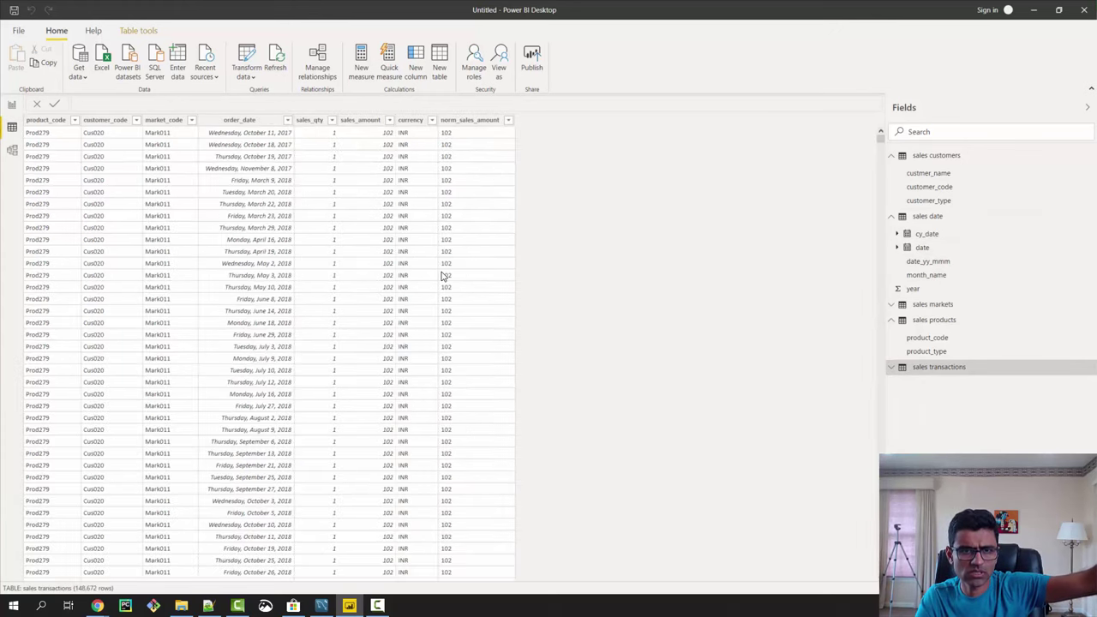
{"action": "scroll", "coordinate": [501, 363], "scroll_direction": "down", "scroll_amount": 20}
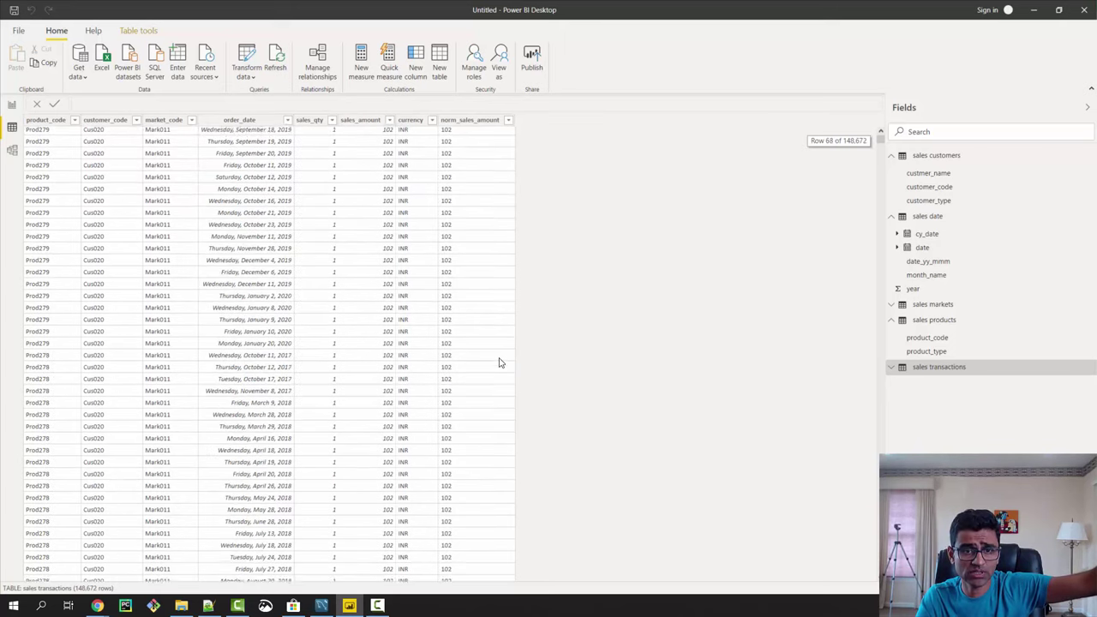
{"action": "scroll", "coordinate": [497, 351], "scroll_direction": "up", "scroll_amount": 20}
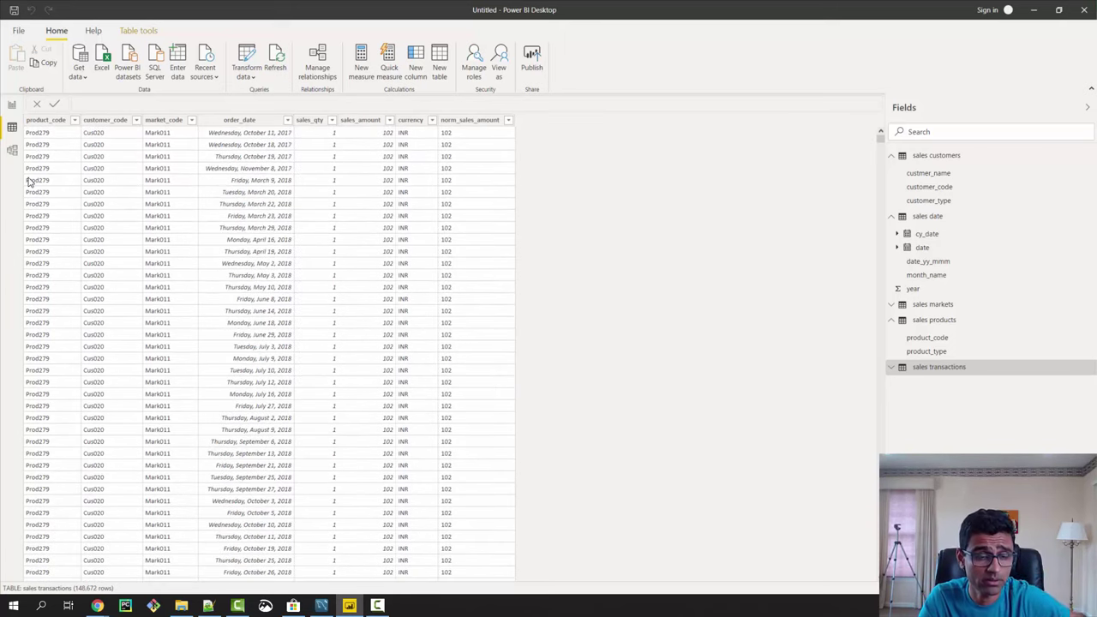
{"action": "left_click", "coordinate": [426, 120]}
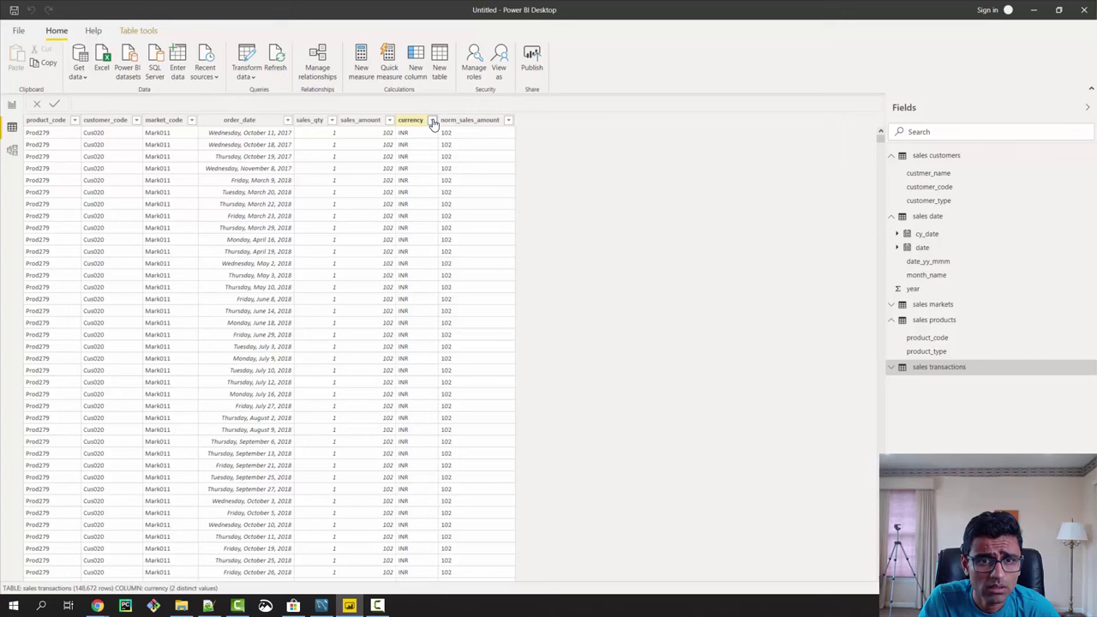
{"action": "left_click", "coordinate": [432, 120]}
{"action": "left_click", "coordinate": [780, 189]}
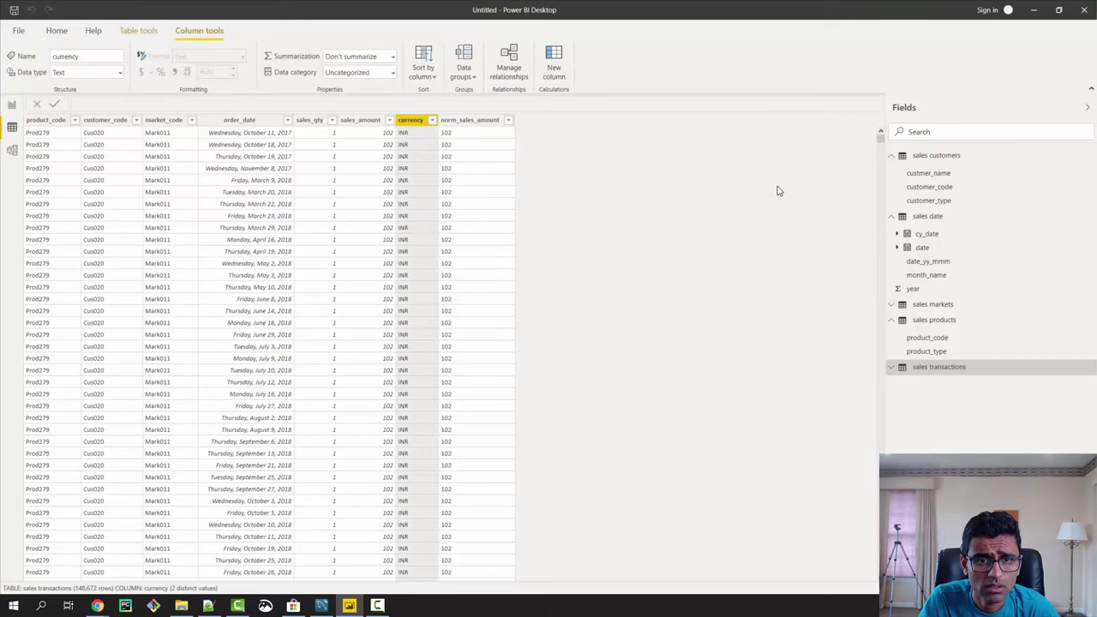
{"action": "scroll", "coordinate": [433, 377], "scroll_direction": "down", "scroll_amount": 10}
{"action": "scroll", "coordinate": [433, 378], "scroll_direction": "down", "scroll_amount": 2}
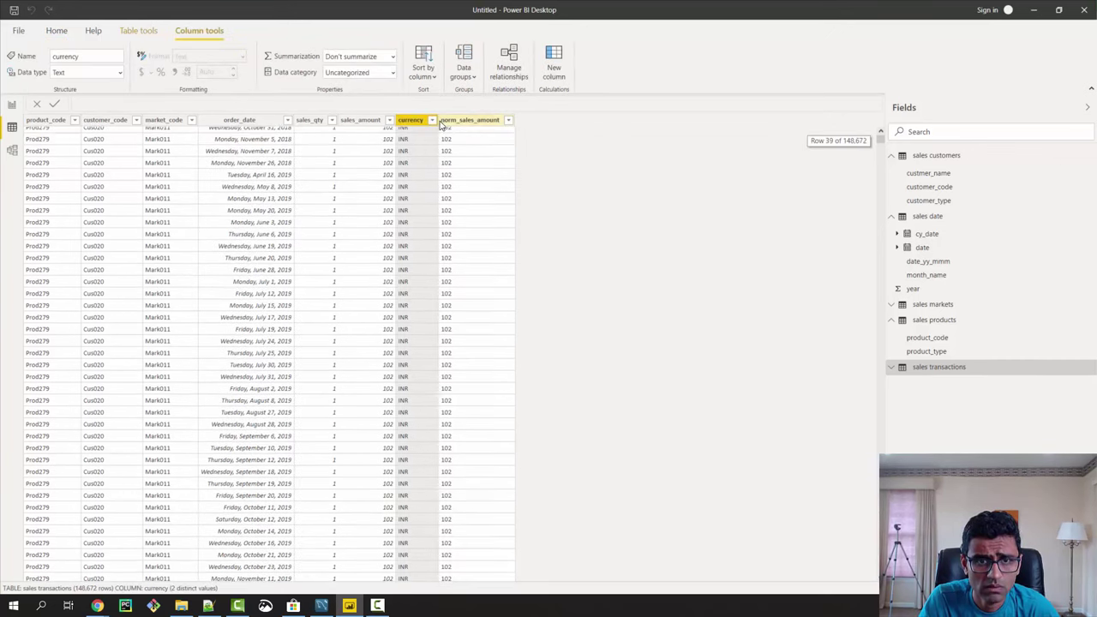
Check norm_sales_amount for the USD rows of sales transactions using a temporary currency filter, and clear that filter.
{"action": "left_click", "coordinate": [432, 120]}
{"action": "left_click", "coordinate": [455, 237]}
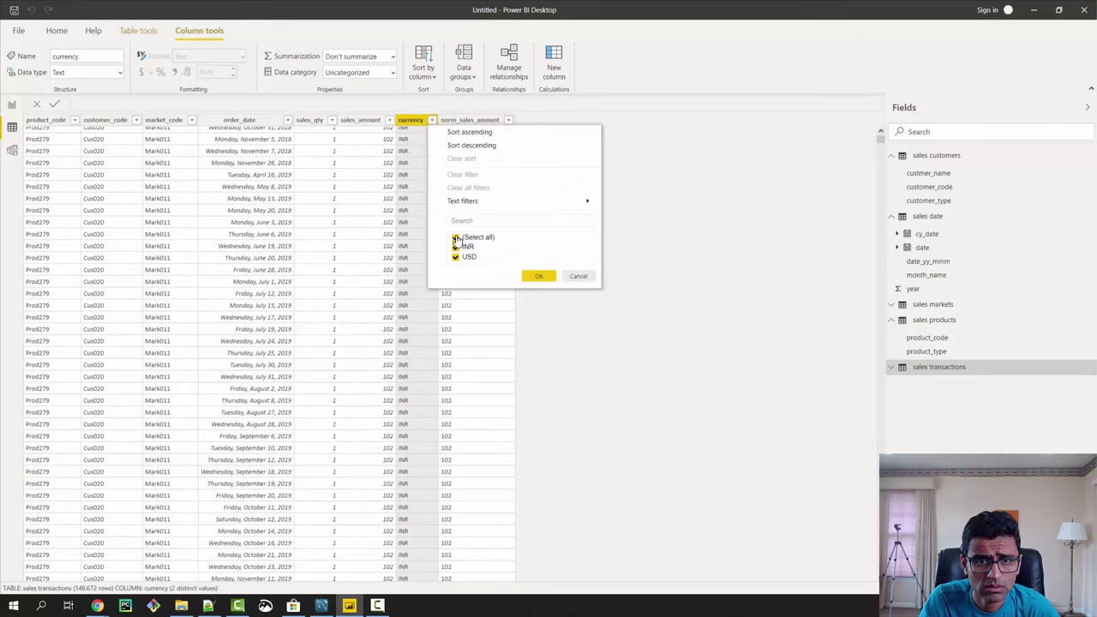
{"action": "left_click", "coordinate": [464, 259]}
{"action": "left_click", "coordinate": [539, 276]}
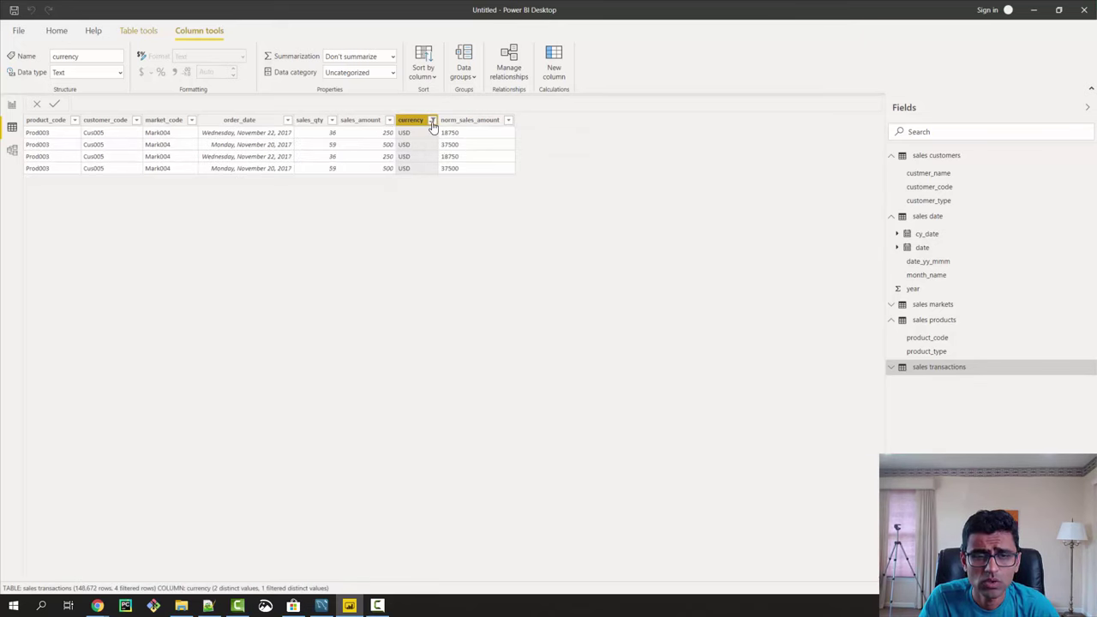
{"action": "left_click", "coordinate": [470, 121]}
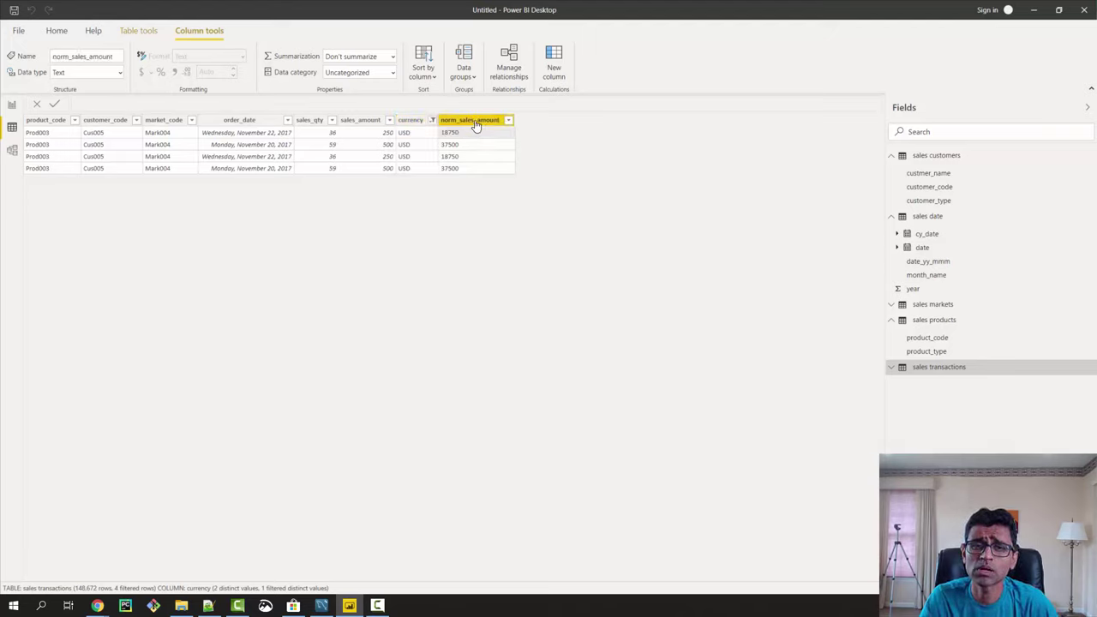
{"action": "left_click", "coordinate": [433, 121]}
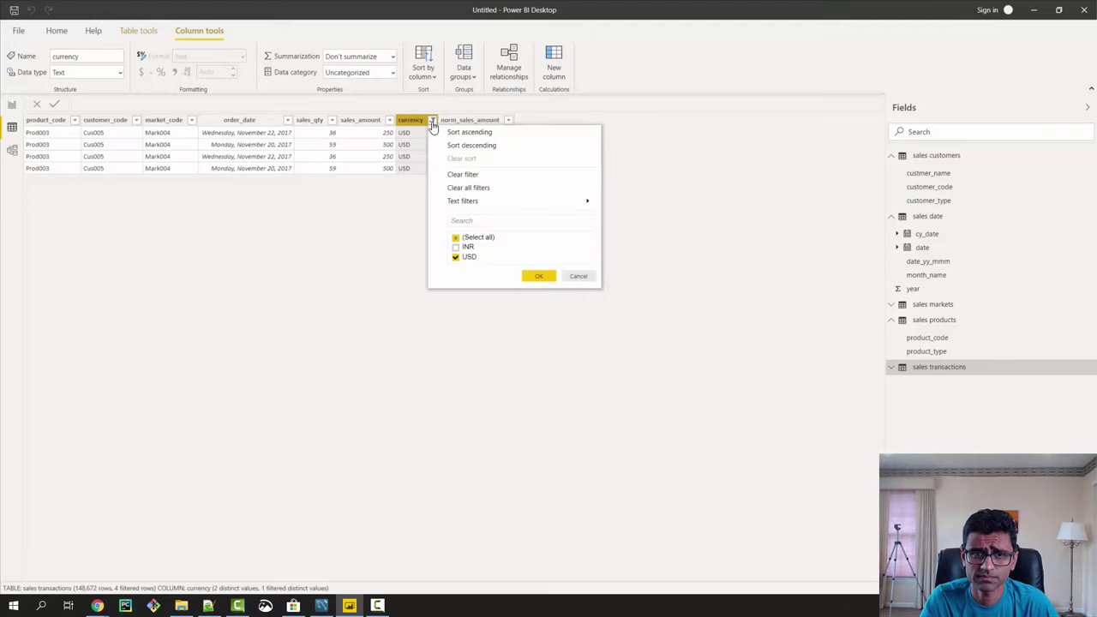
{"action": "mouse_move", "coordinate": [465, 199]}
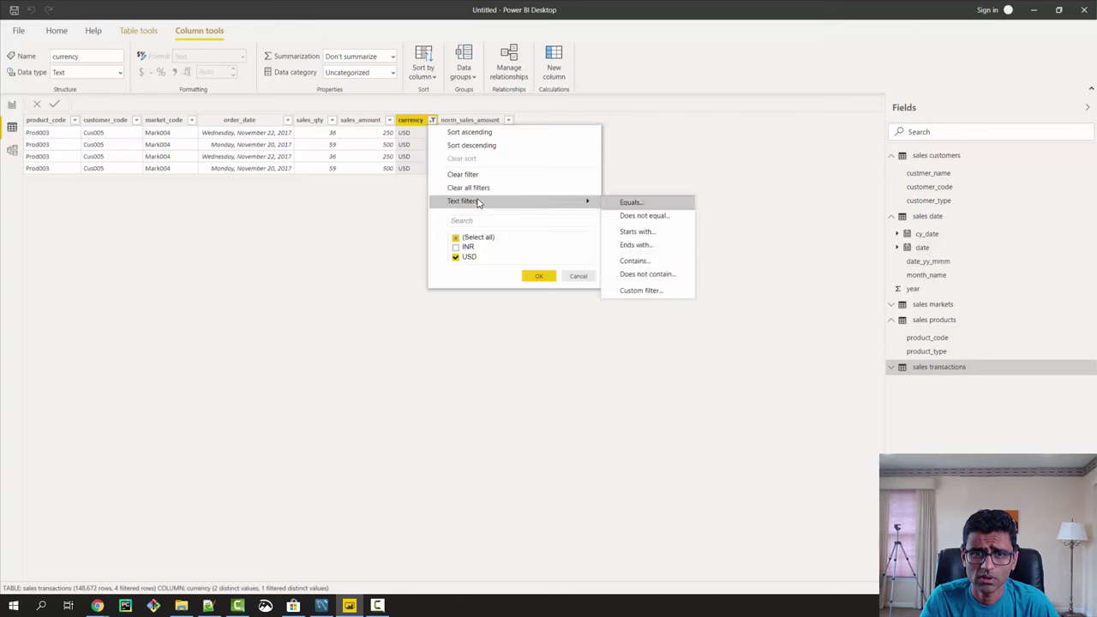
{"action": "left_click", "coordinate": [483, 175]}
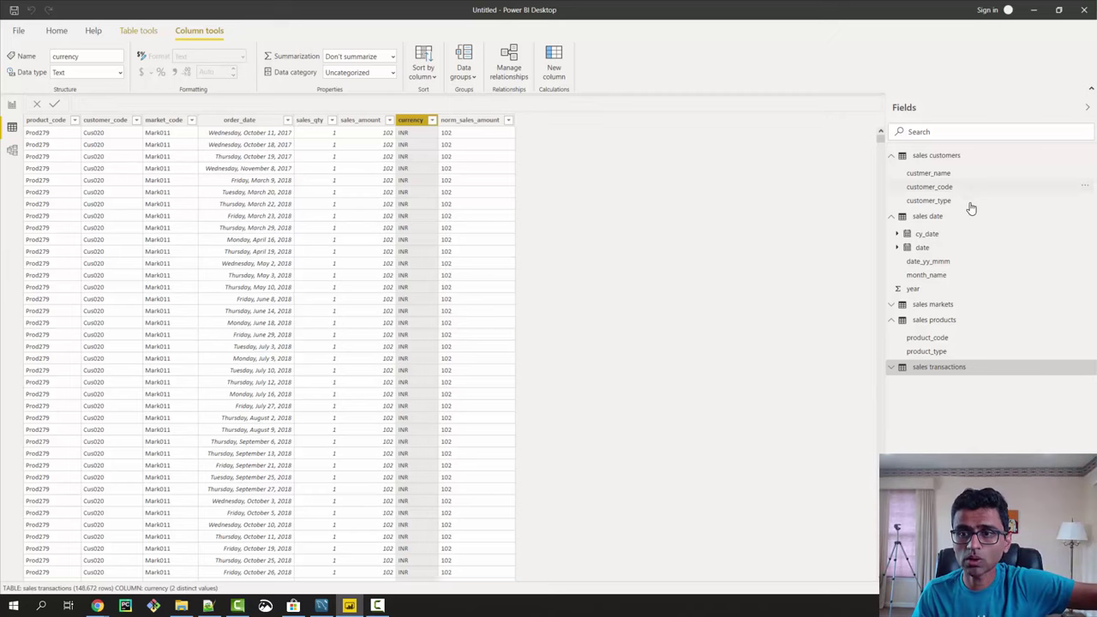
Review the sales markets table and the relationships between the sales tables, and switch to the report view.
{"action": "left_click", "coordinate": [933, 306]}
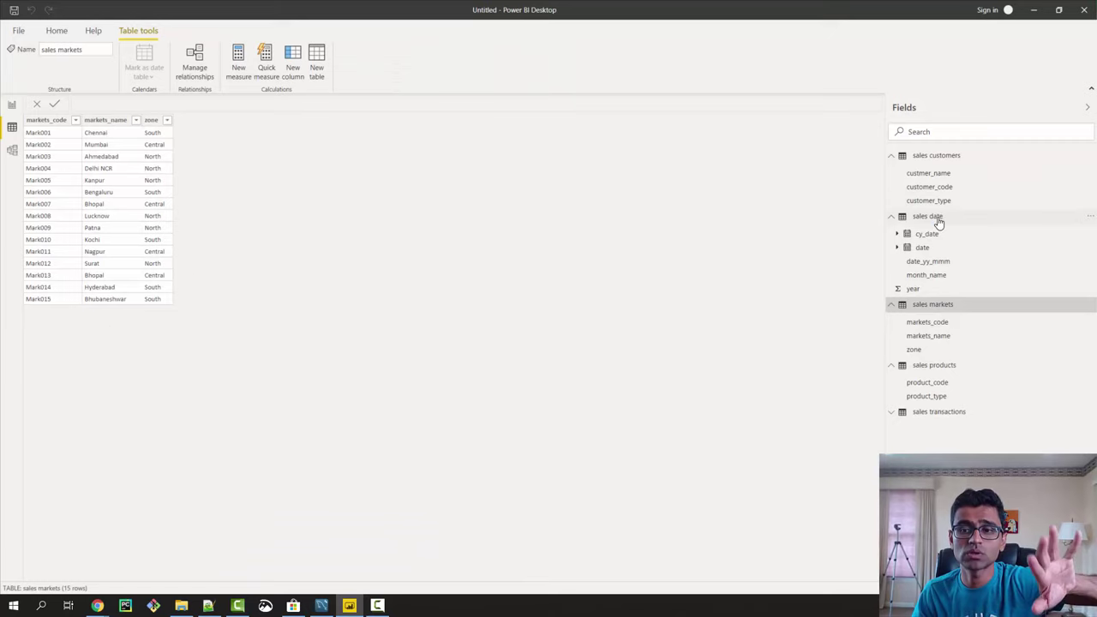
{"action": "left_click", "coordinate": [10, 152]}
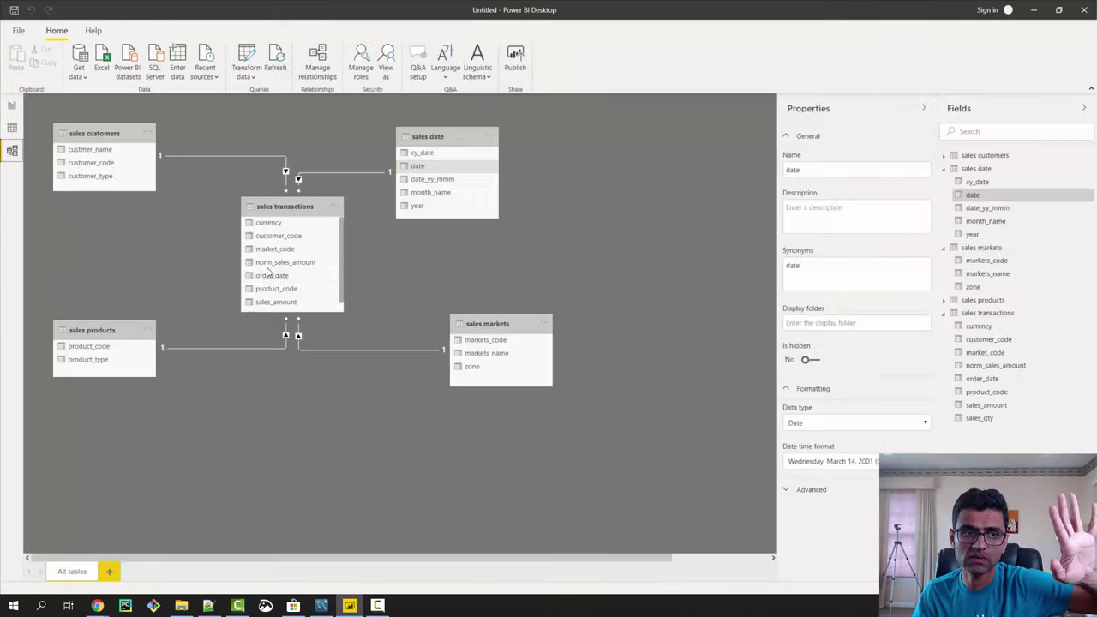
{"action": "left_click", "coordinate": [12, 107]}
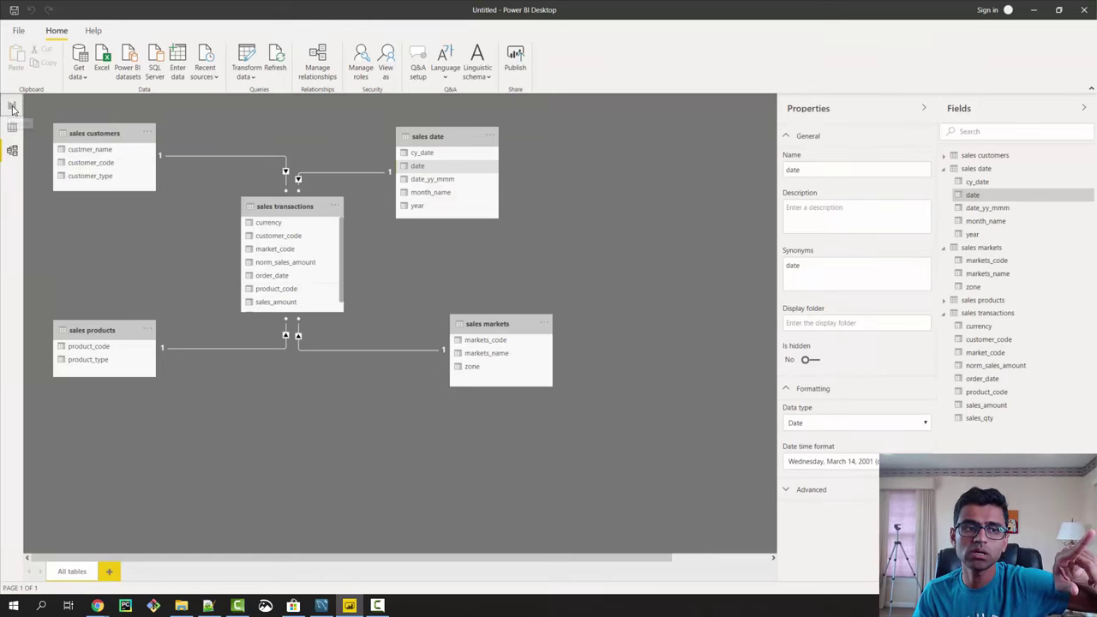